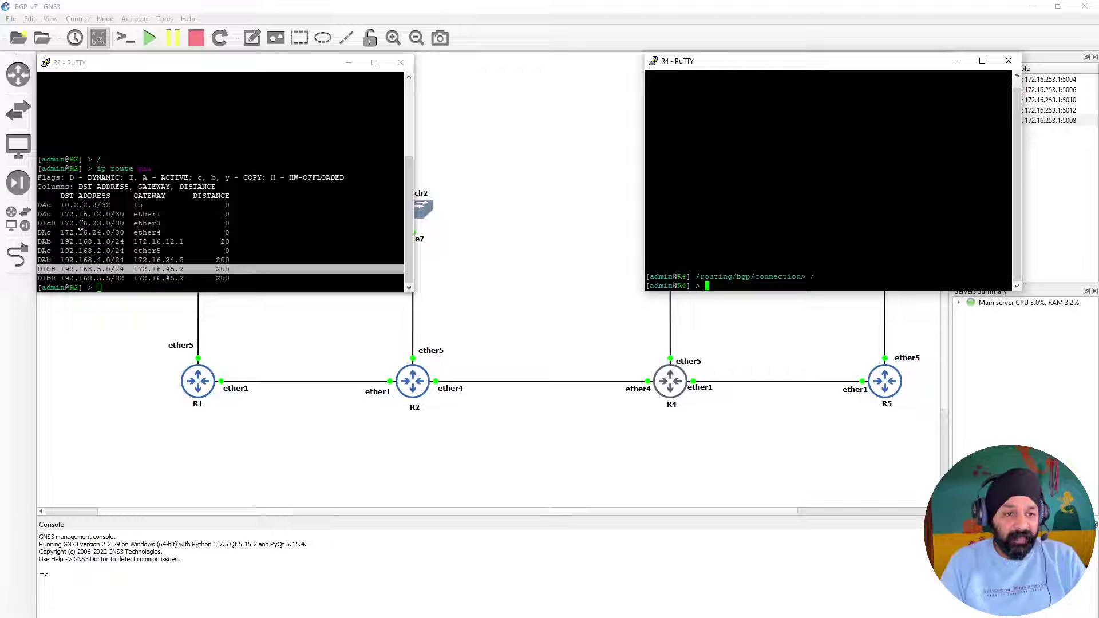
Mark R2's 172.16.45.2 gateway, then list R4's routes and highlight 192.168.1.0/24.
left_click(118, 277)
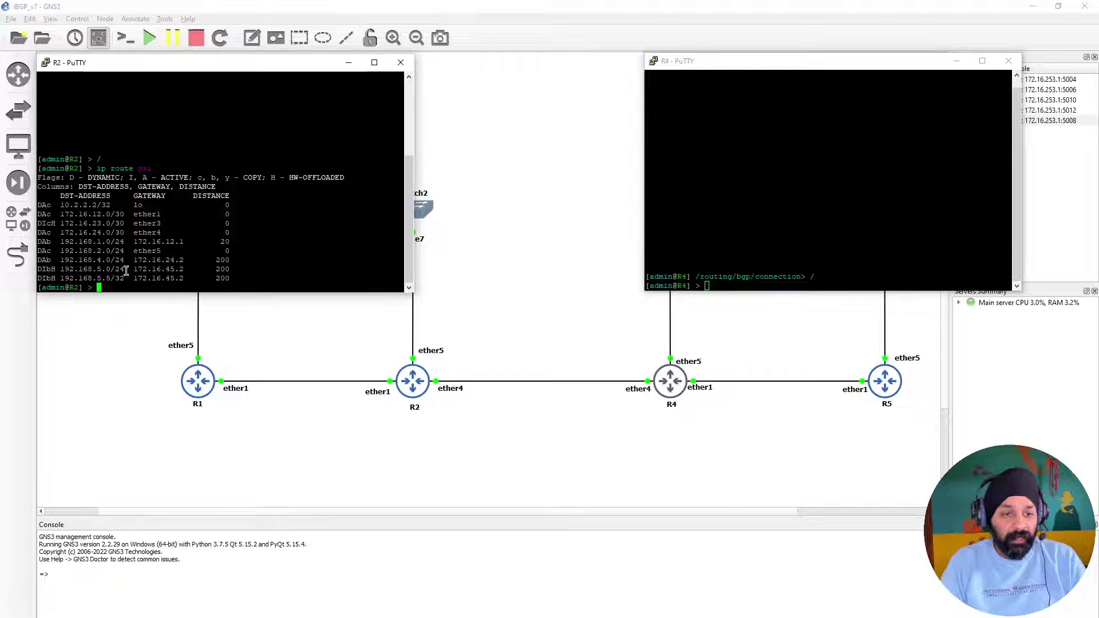
left_click_drag(189, 269, 135, 269)
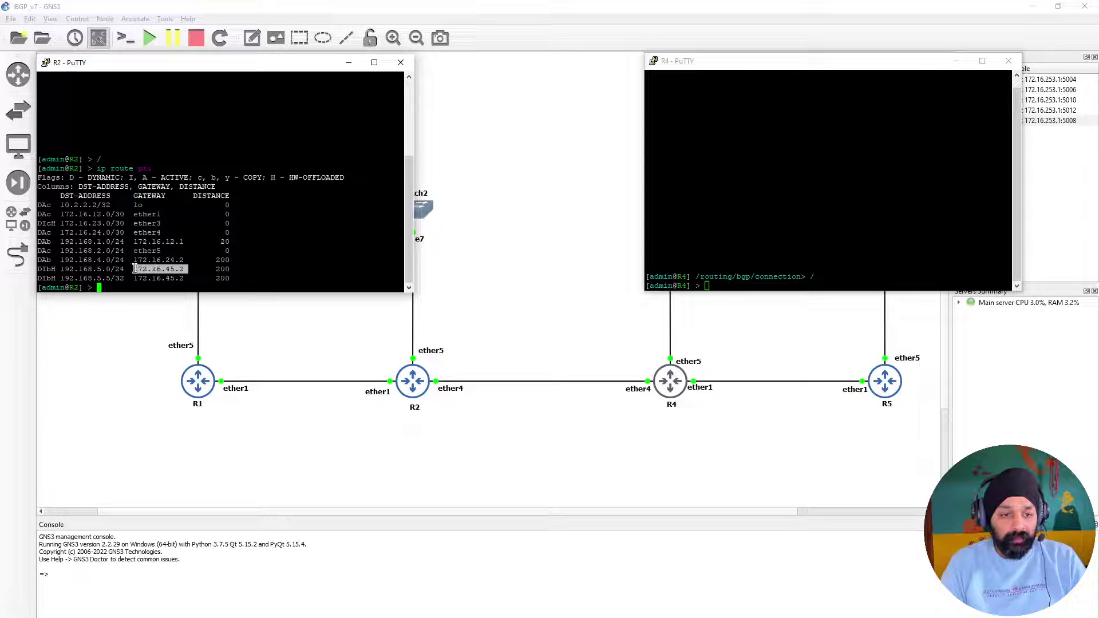
left_click(696, 238)
type("ip route pri")
key("Return")
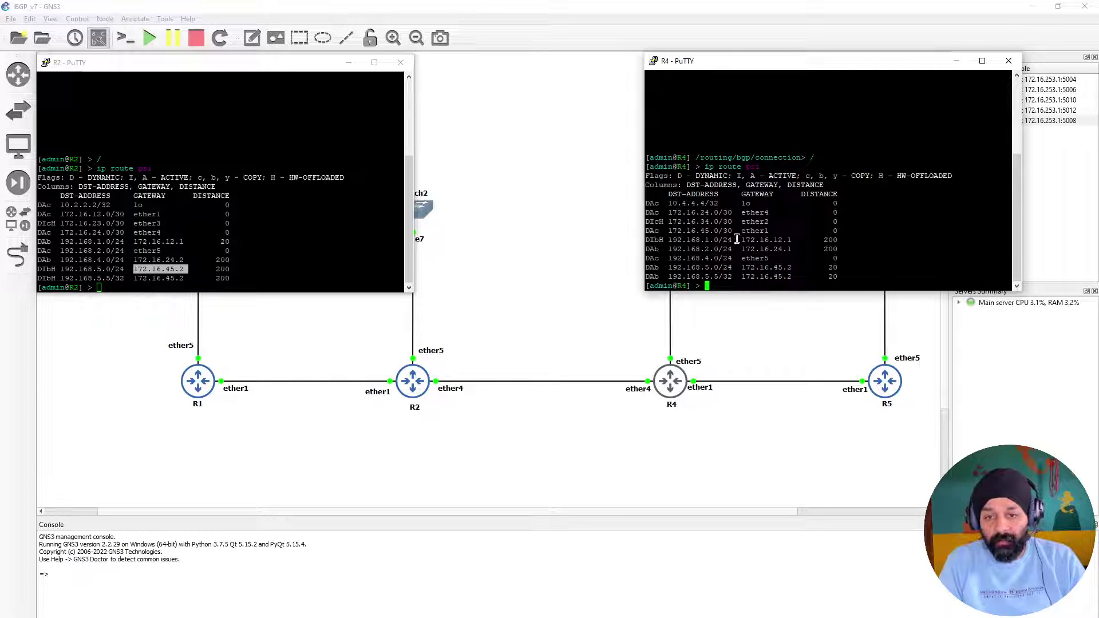
left_click_drag(733, 240, 791, 239)
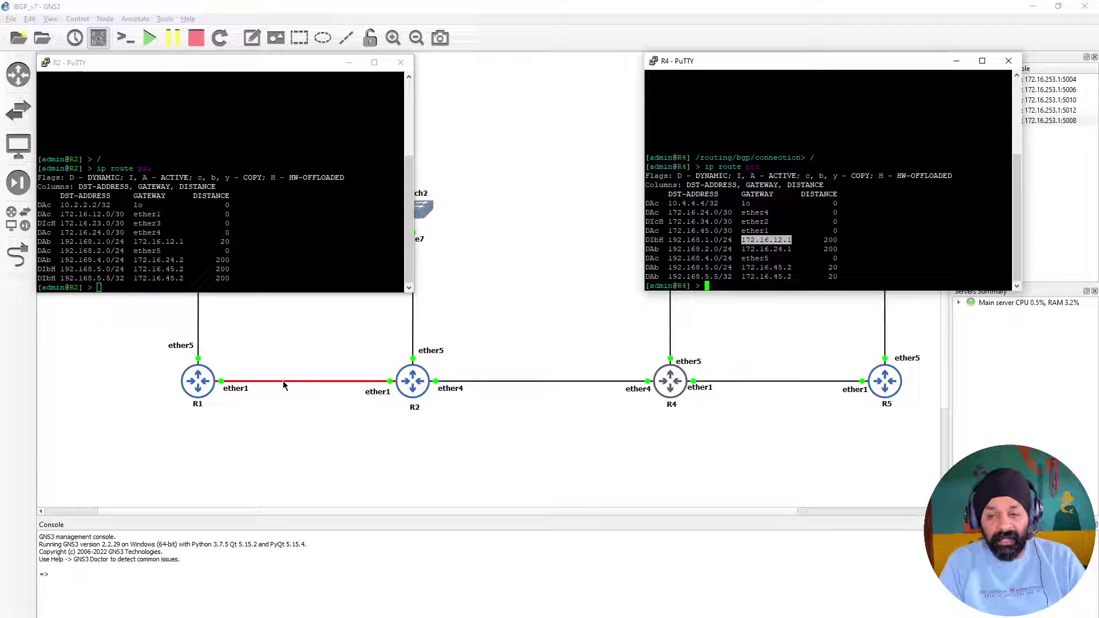
List R2's BGP connections and highlight the to-R4 peering details.
left_click(288, 231)
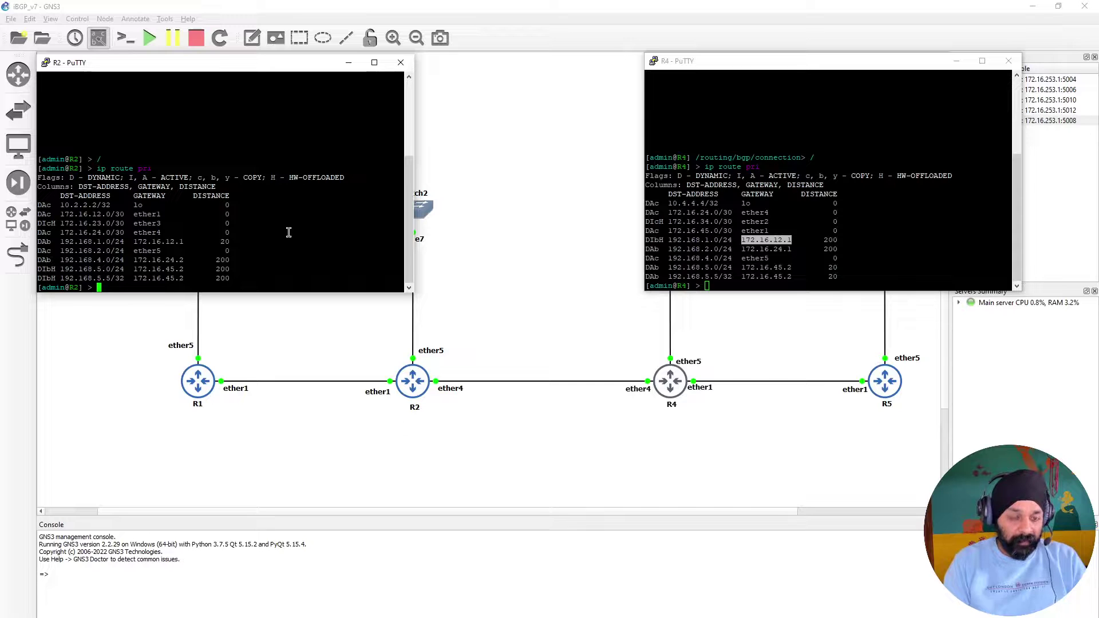
type("rou")
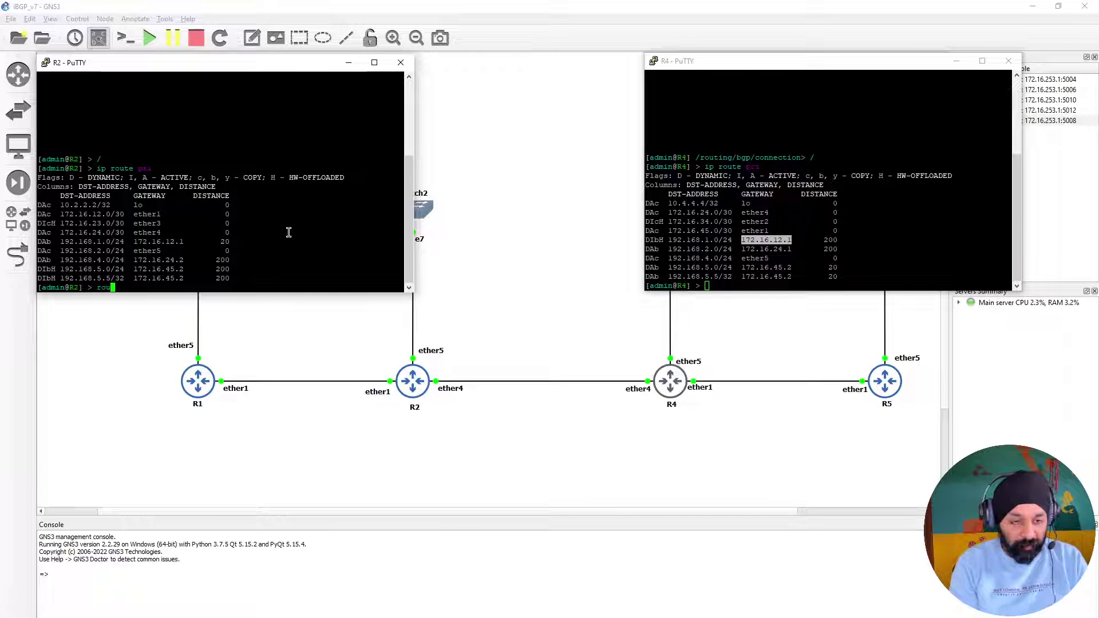
type("ting b")
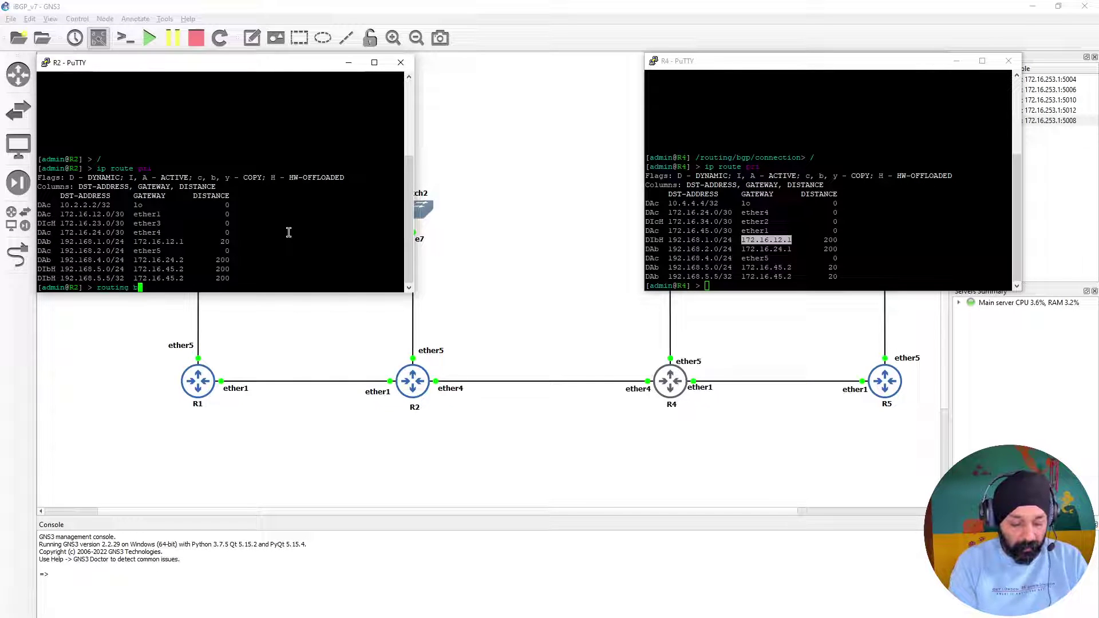
type("gp connection/")
key("Return")
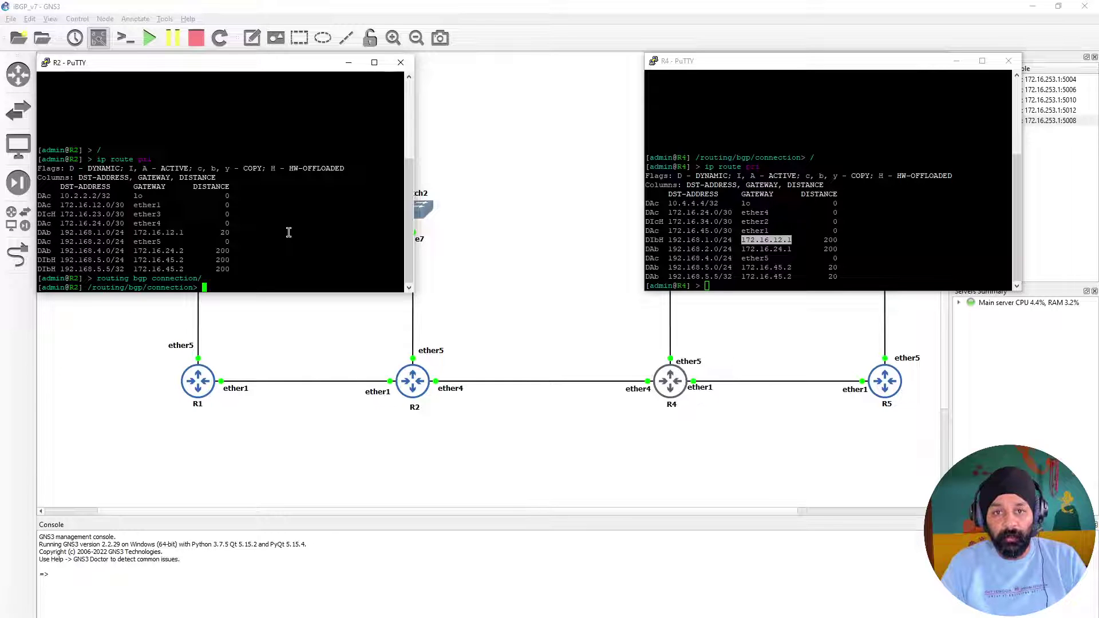
type("pri")
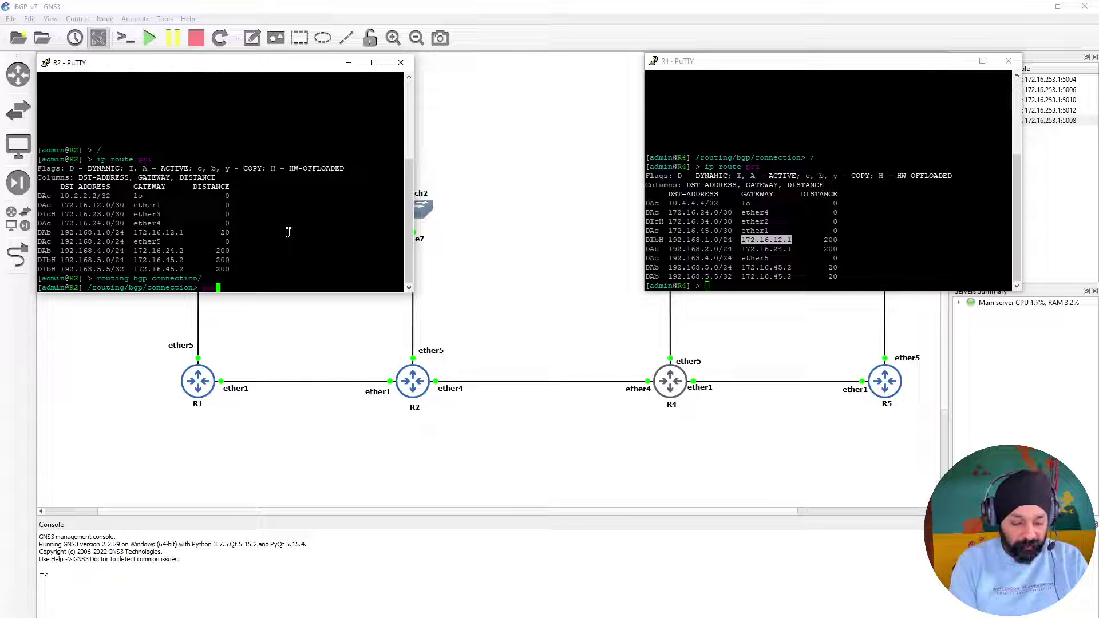
key("Return")
left_click_drag(61, 236, 196, 277)
List R4's BGP connections and highlight the to-R2 peering details.
left_click(775, 244)
type("pin")
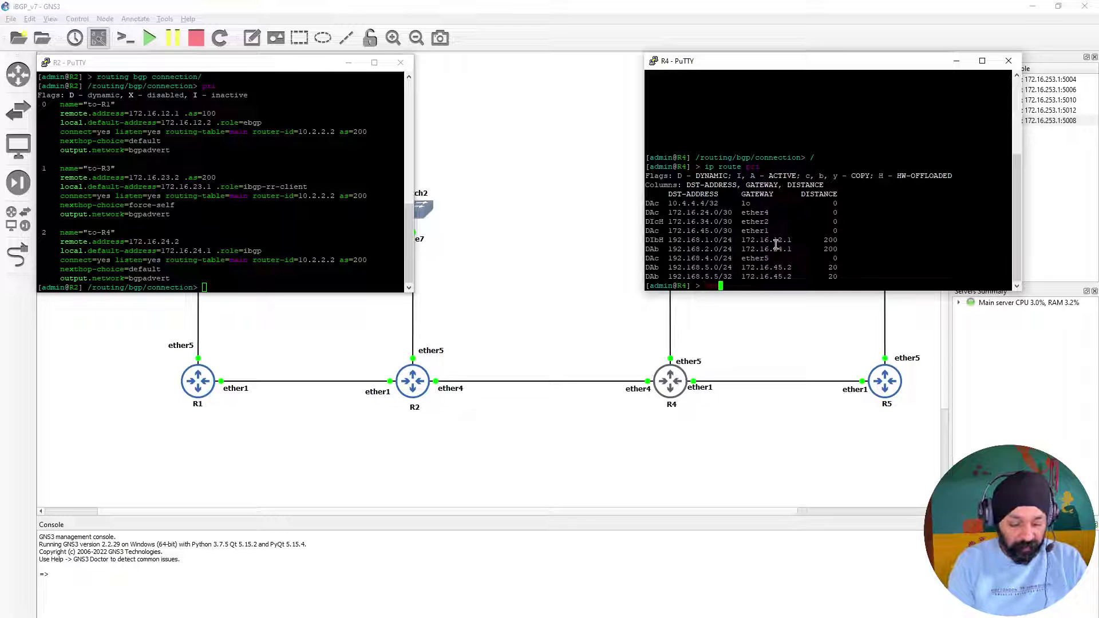
type("ting bgp connection/")
key("Return")
type("pri")
key("Return")
left_click_drag(646, 230, 803, 276)
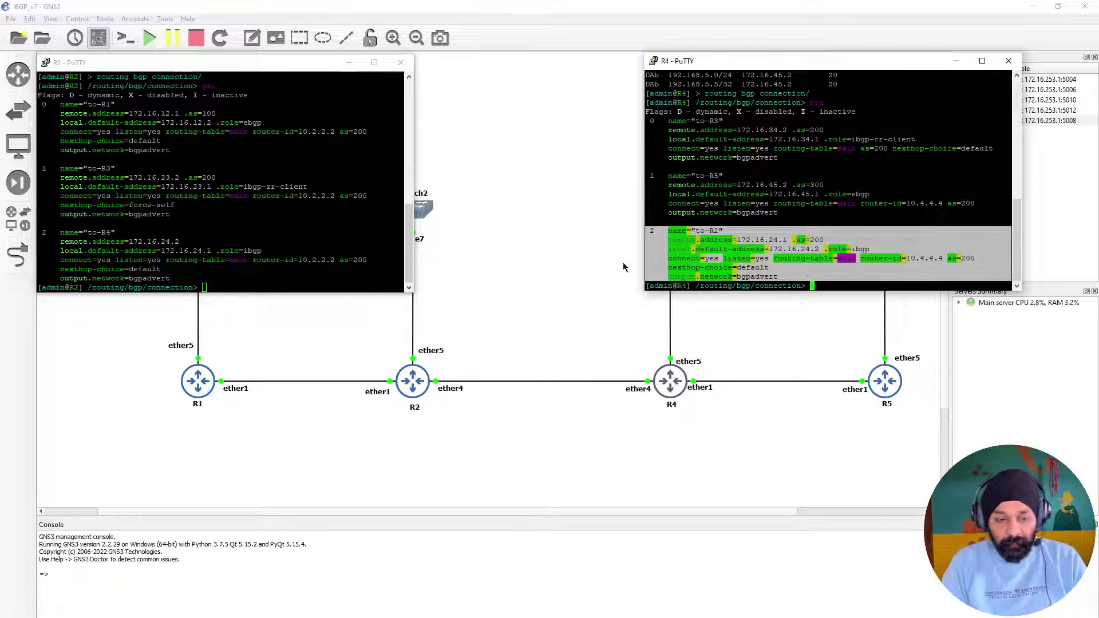
Set R2's BGP connection 2 to nexthop-choice=force-self.
left_click(233, 284)
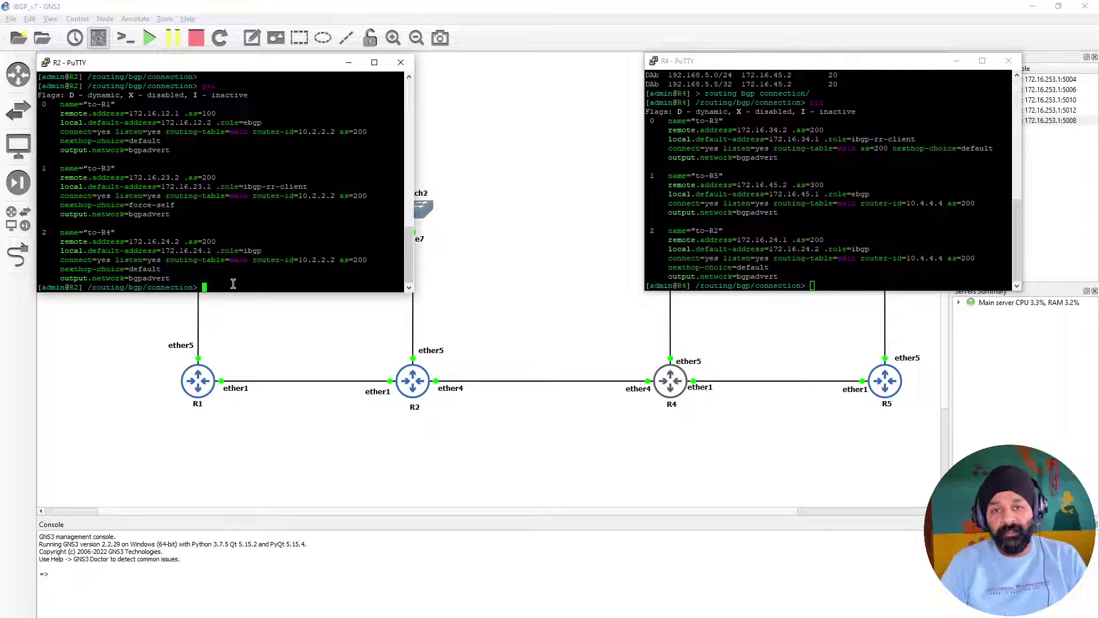
type("set 2 ")
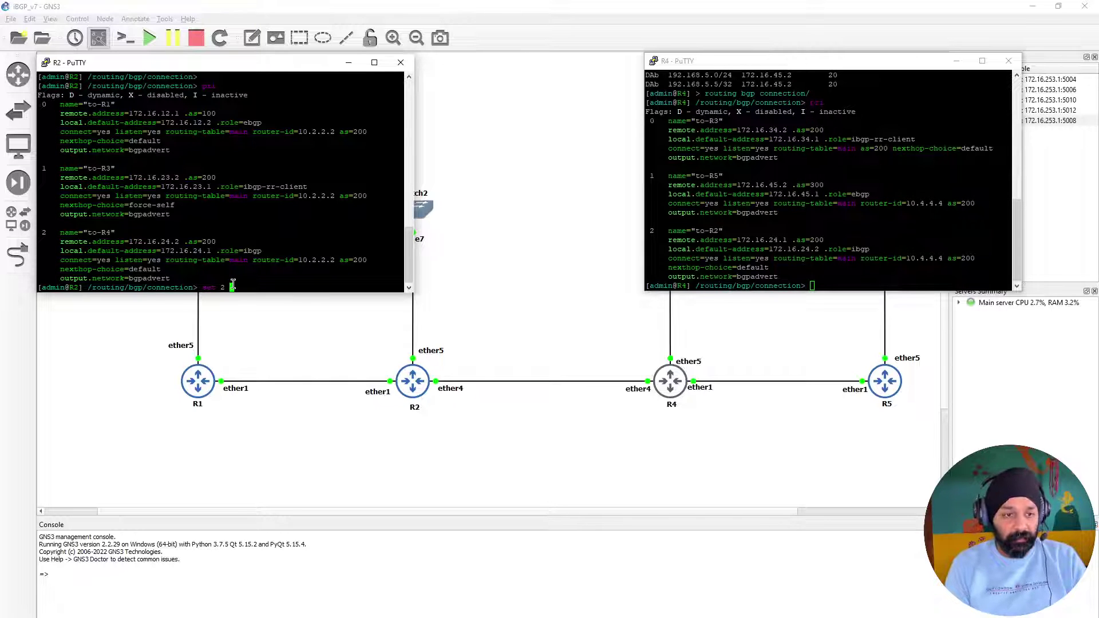
type("nexthop-choice=")
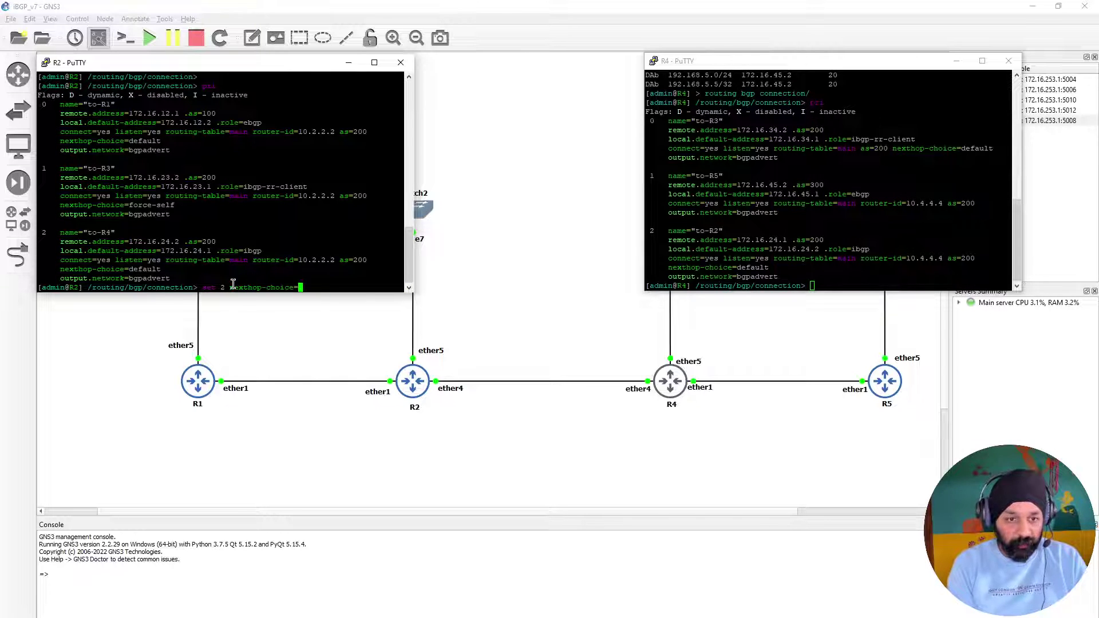
type("force-self")
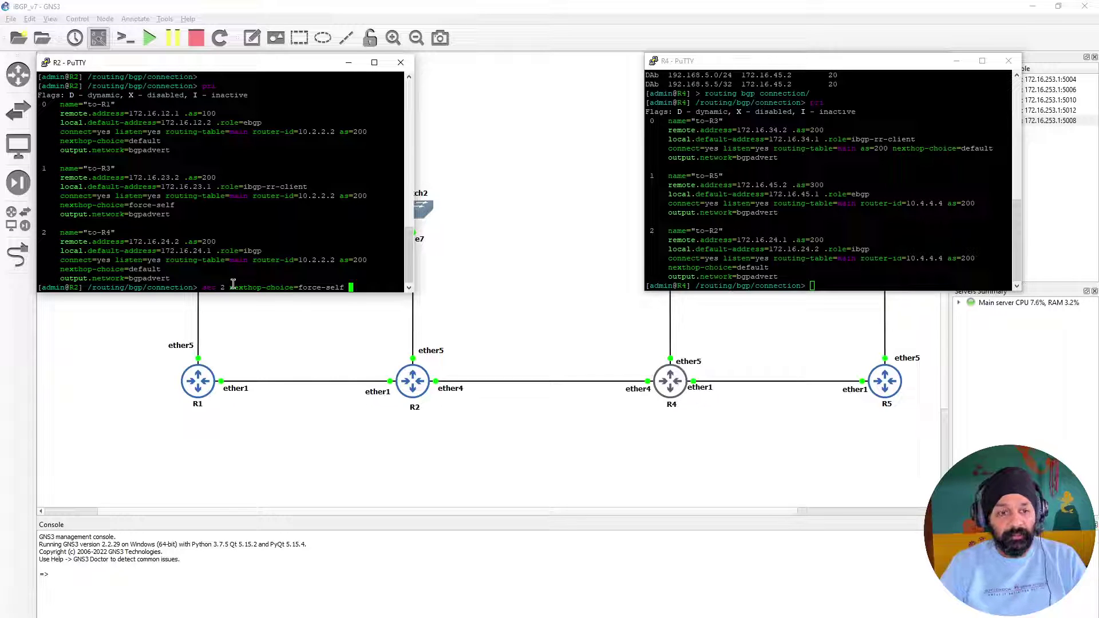
key("Return")
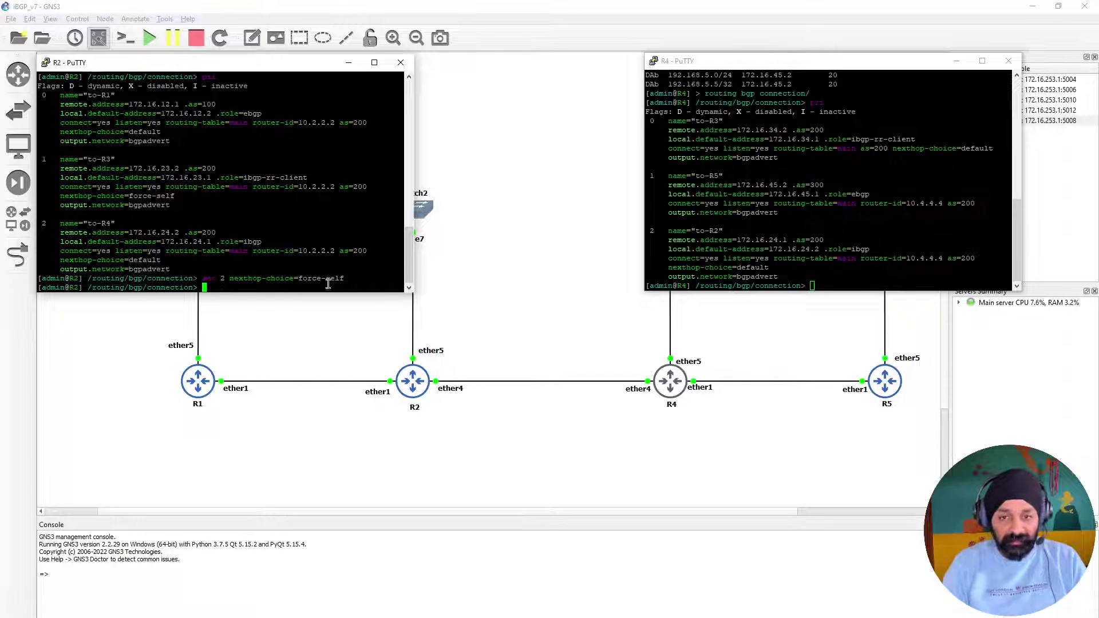
Set R4's BGP connection 2 to nexthop-choice=force-self.
left_click(726, 248)
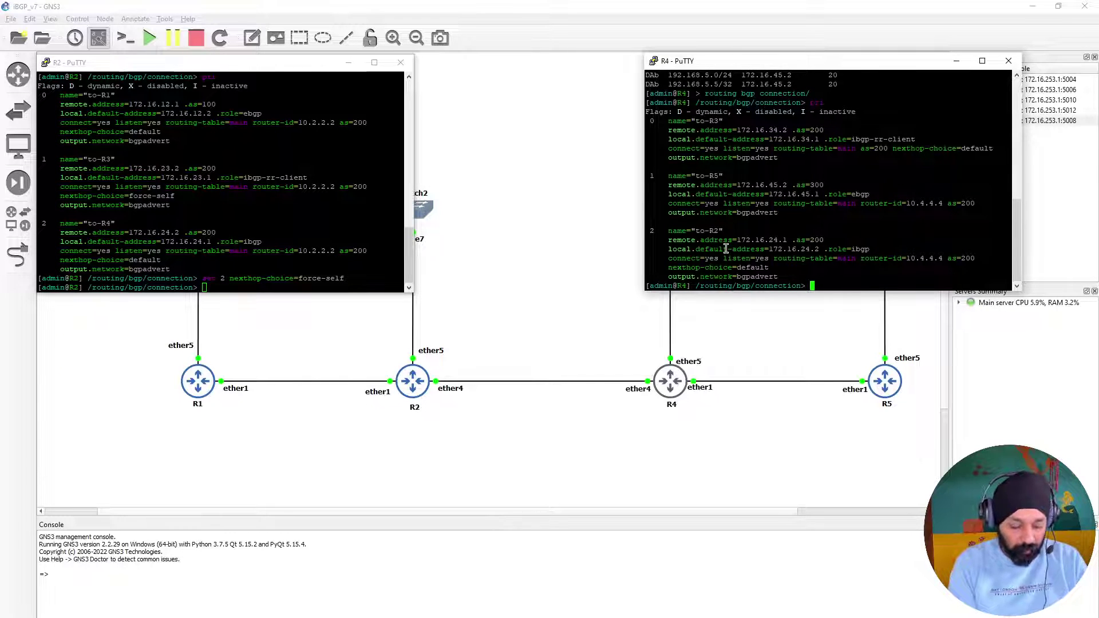
type("set  2 nexthop-choice=")
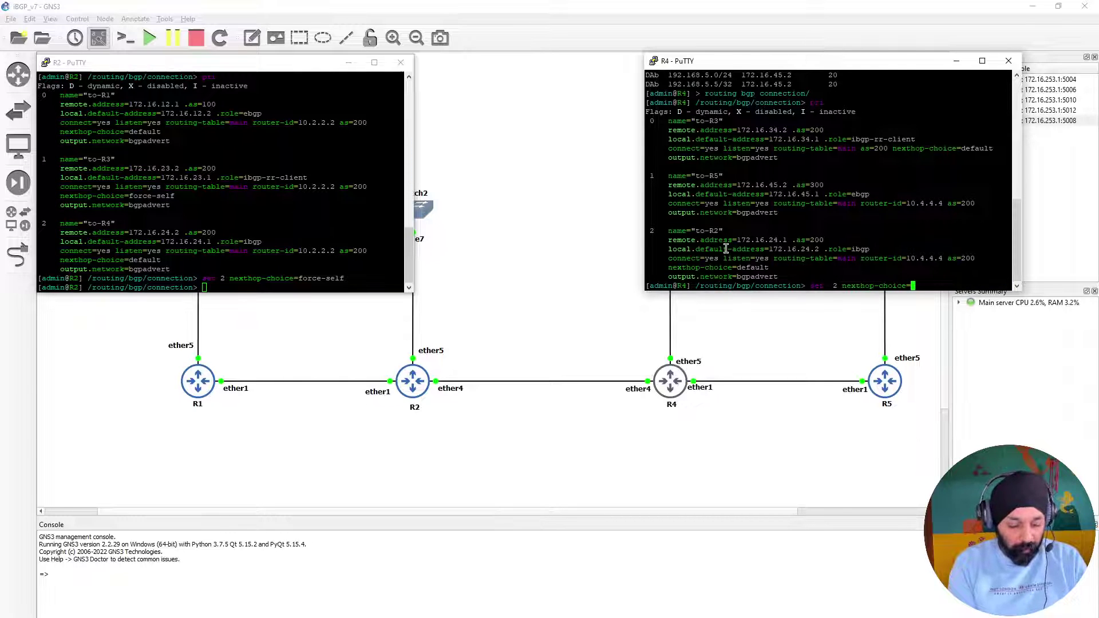
type("force-self")
key("Return")
On R2, list BGP sessions and resend routes with address-family=ip numbers=1.
left_click(361, 198)
type("..session")
key("Return")
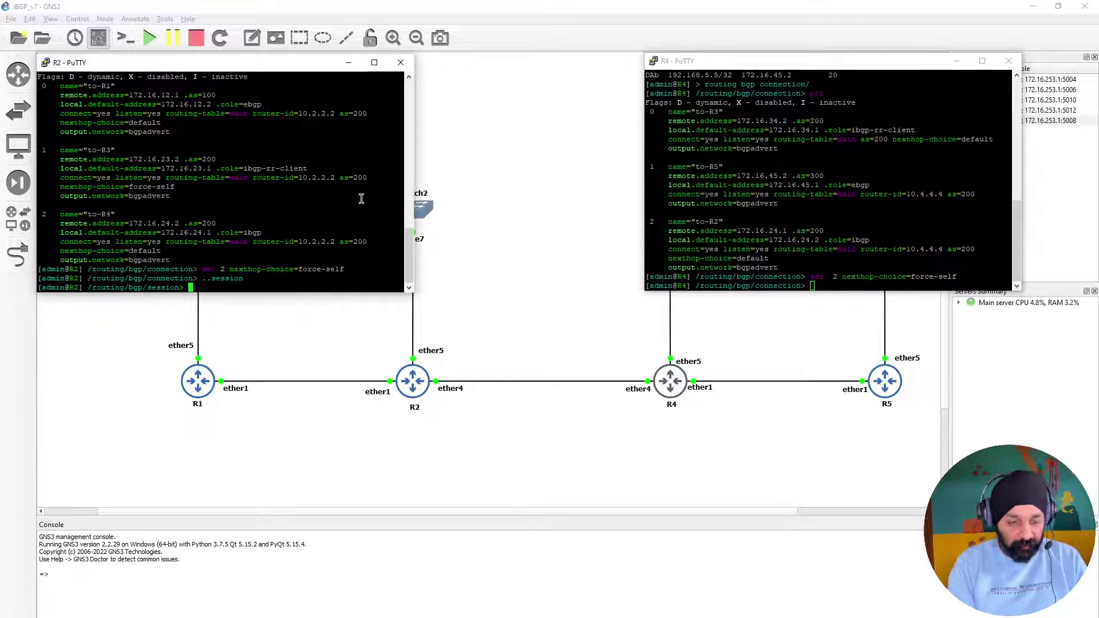
type("pri")
key("Return")
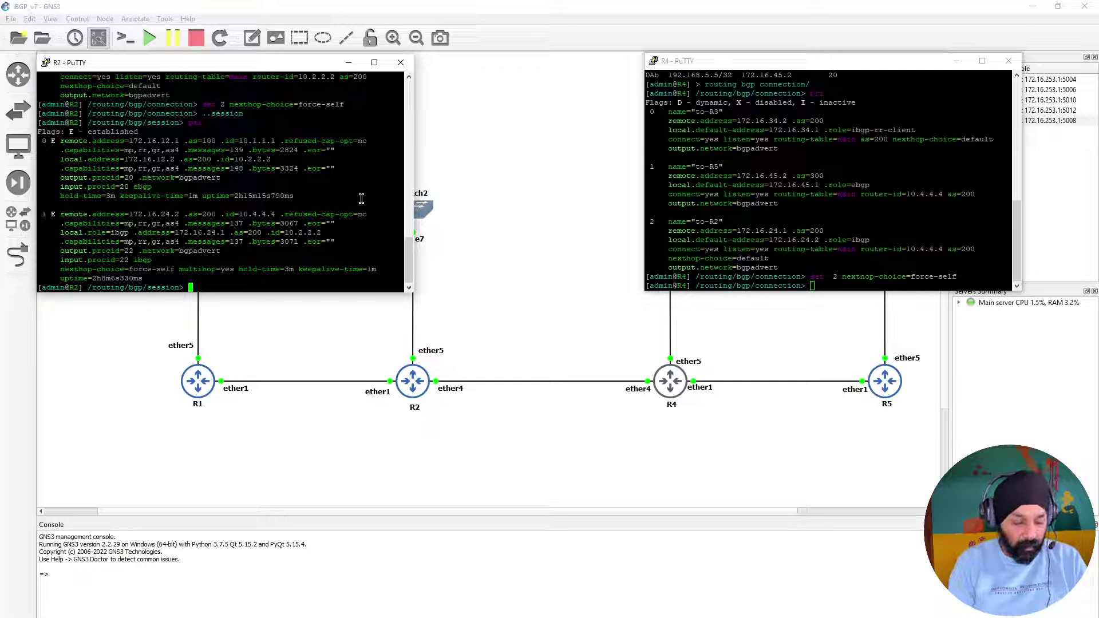
type("reset")
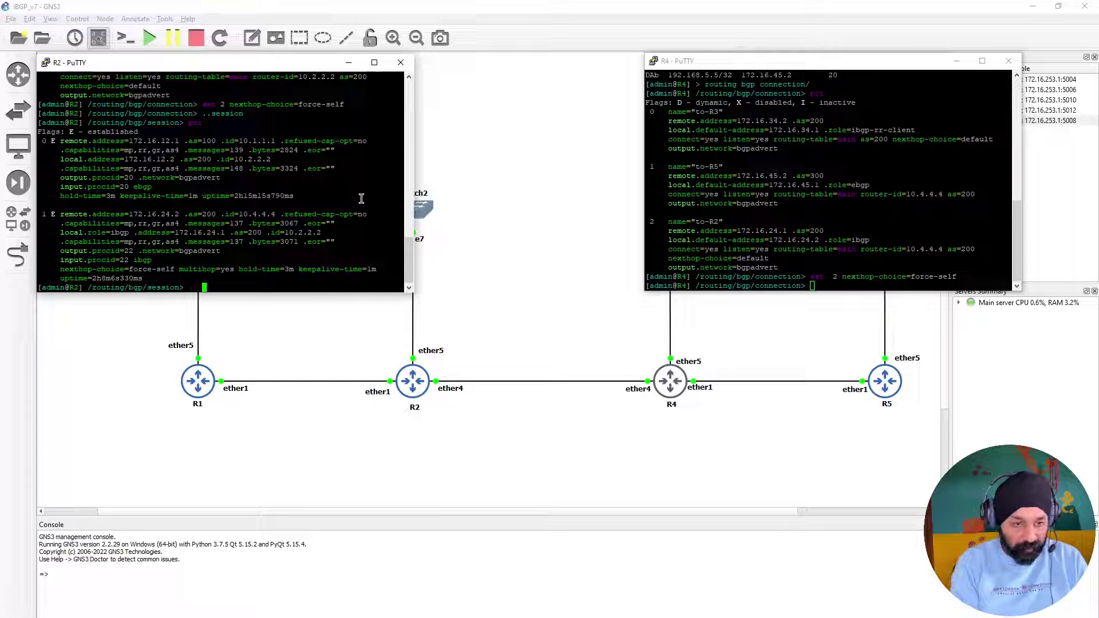
type("d ")
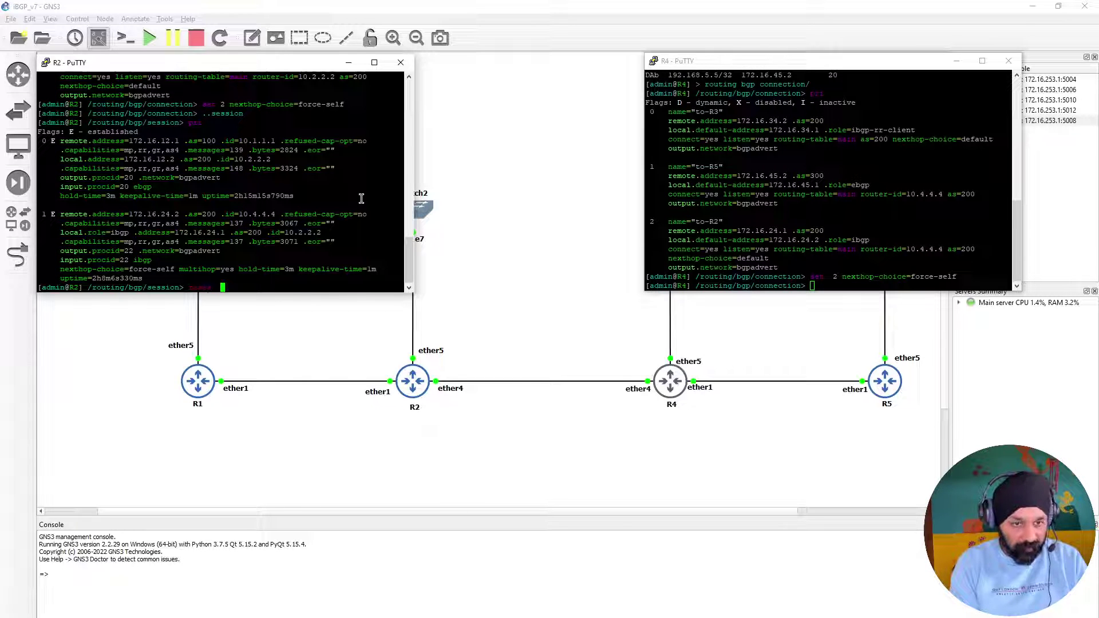
type("address-family=")
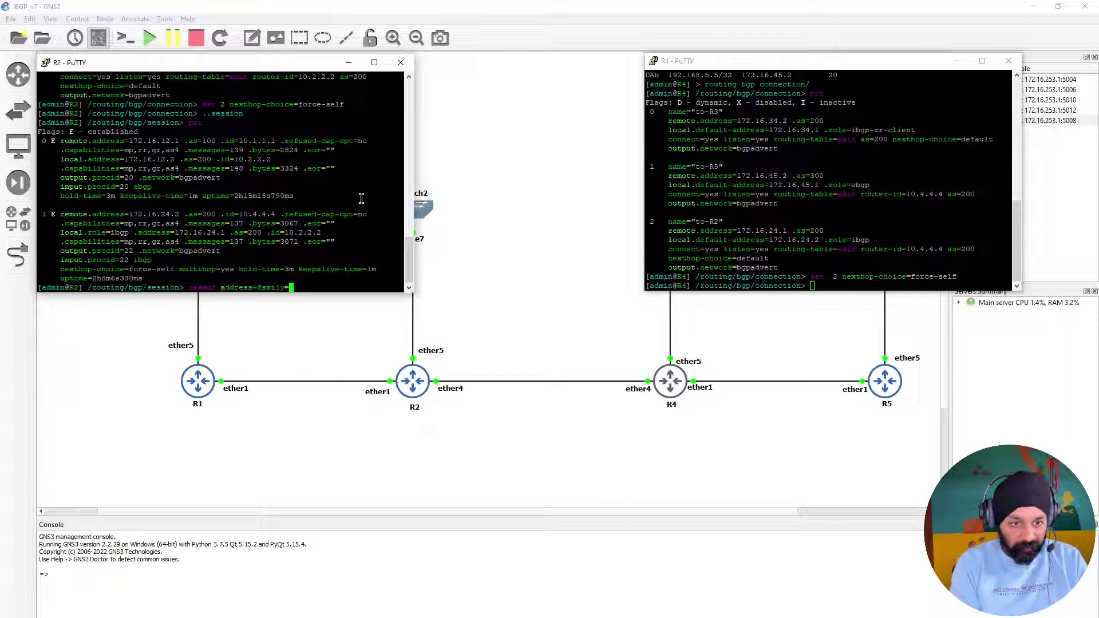
type("ip ")
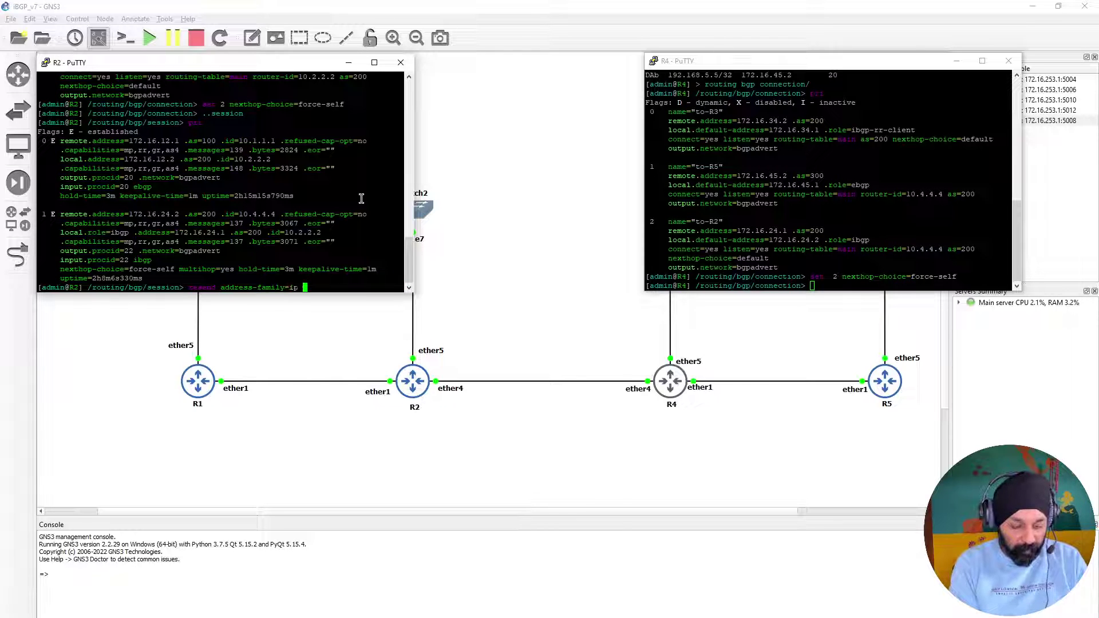
type("numbers=1")
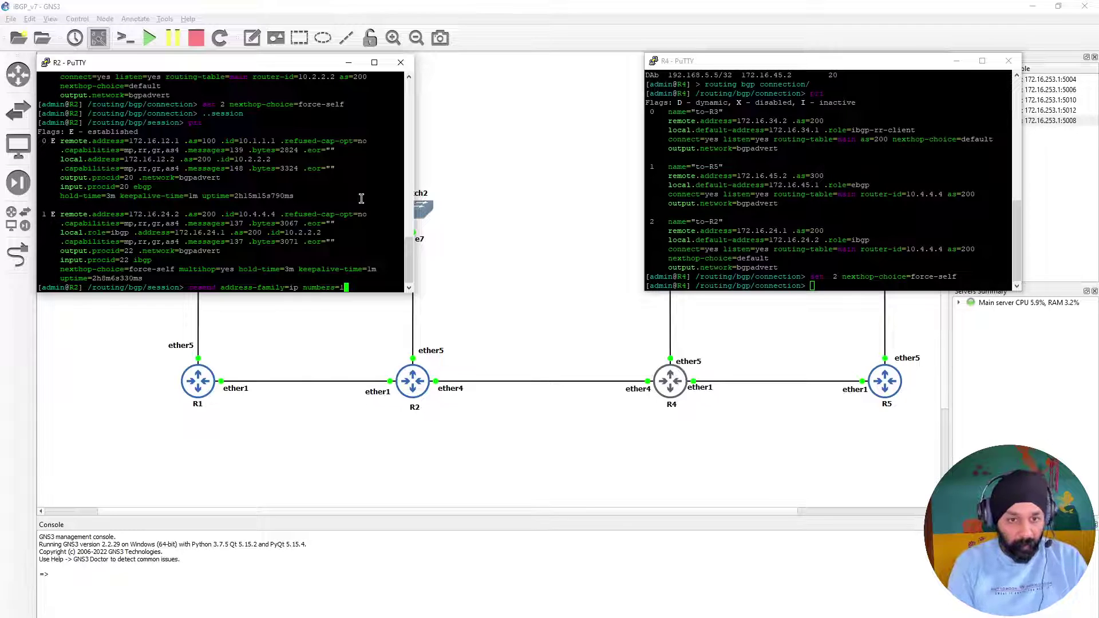
key("Return")
On R4, list BGP sessions and resend routes with address-family=ip numbers=1, then query R2's routes.
left_click(800, 215)
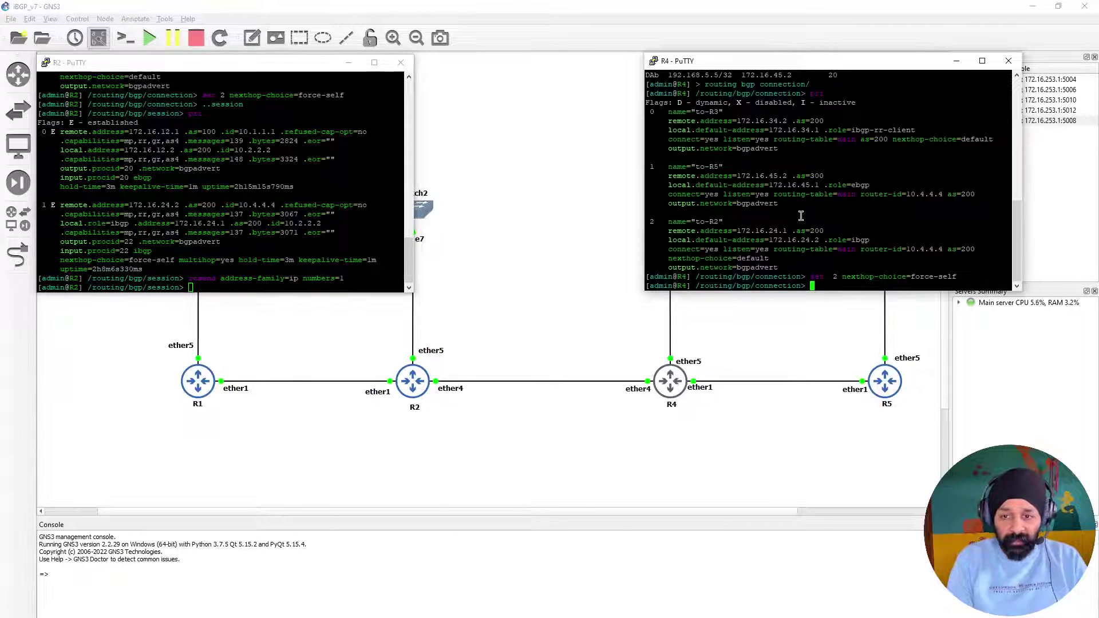
type("..session/")
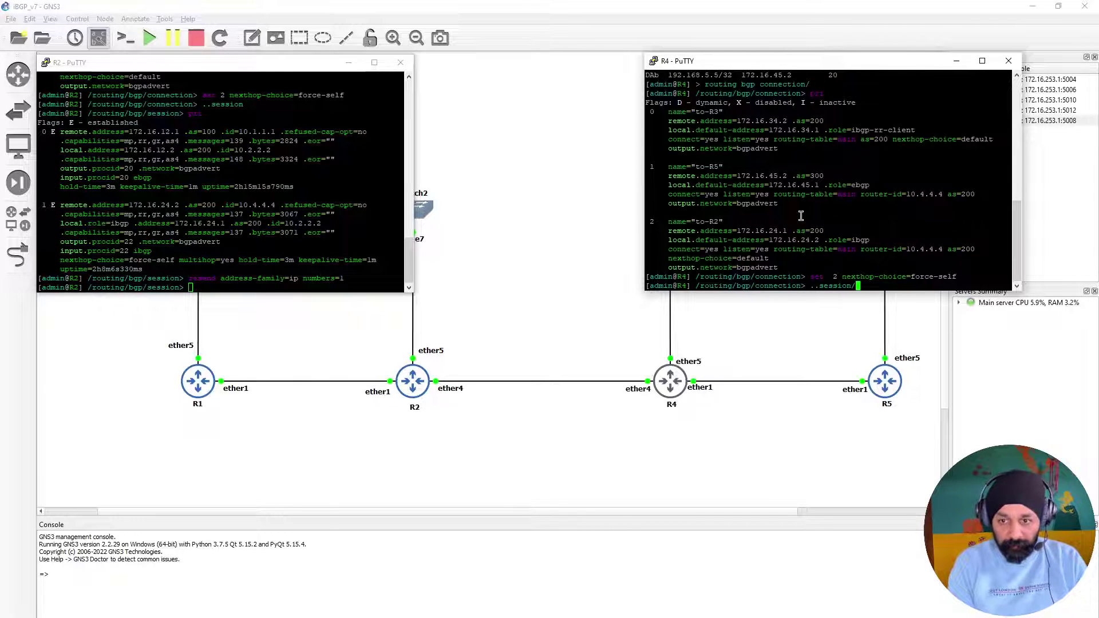
key("Return")
type("pri")
key("Return")
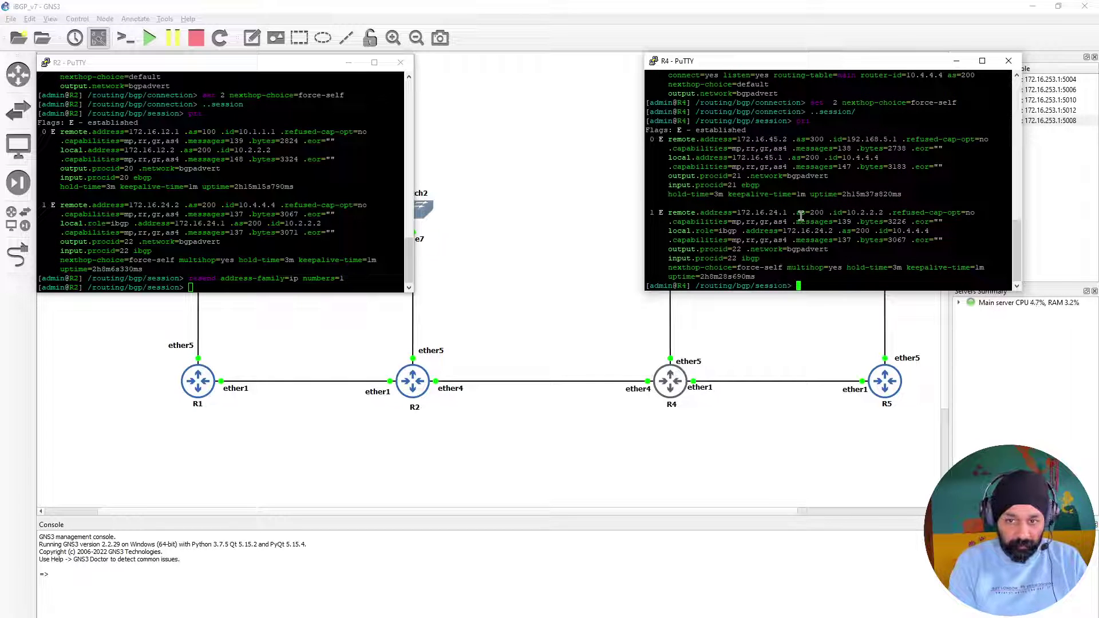
type("resend addr")
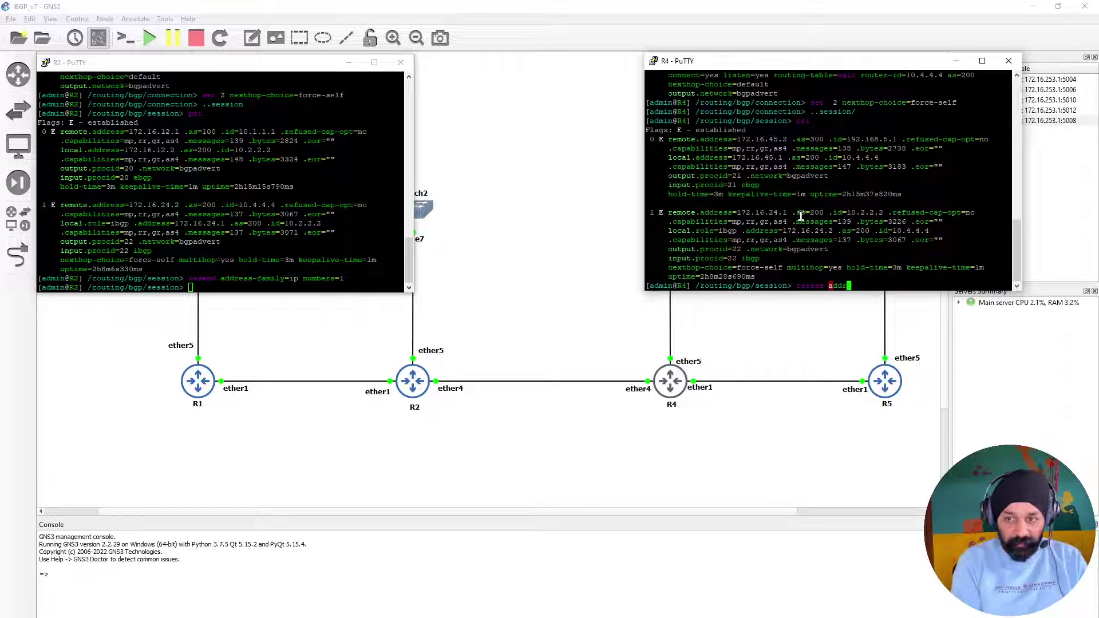
key("Tab")
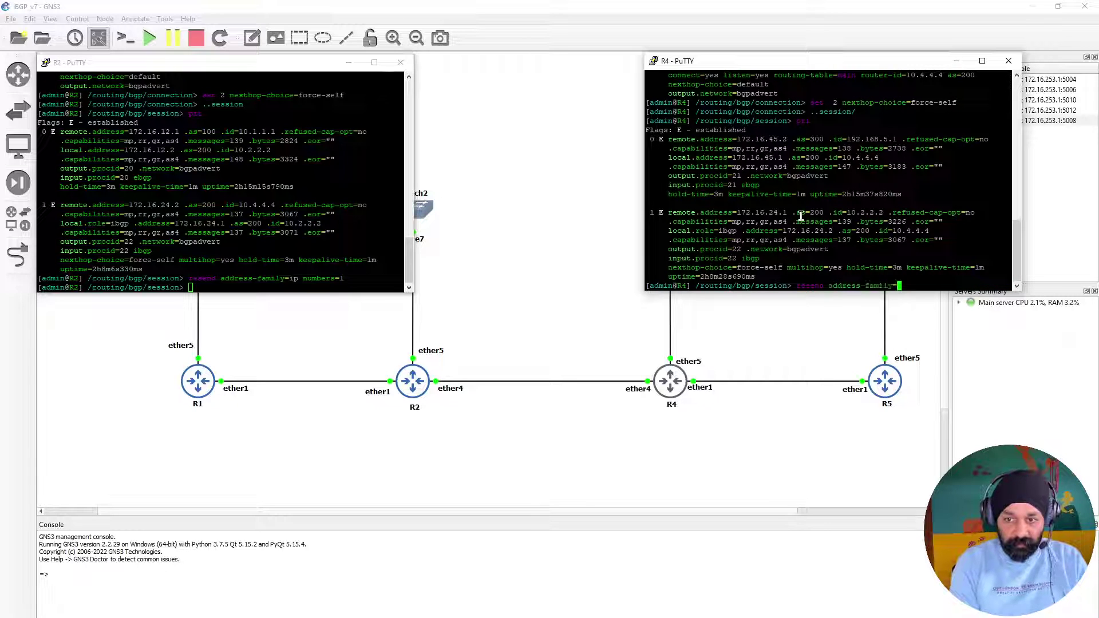
type("ip ")
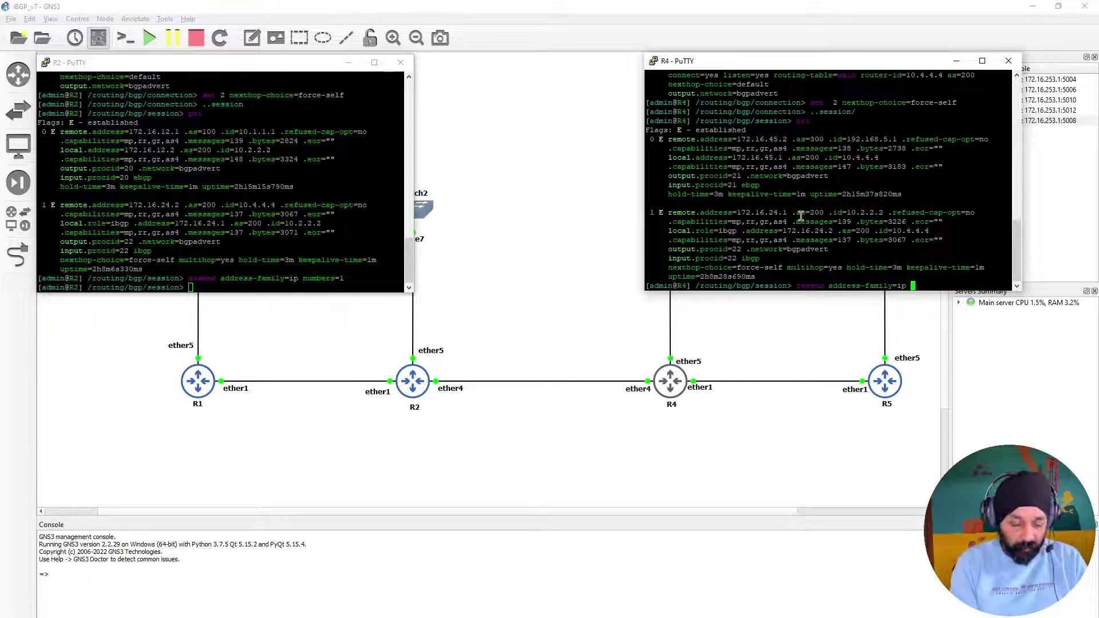
type("numb")
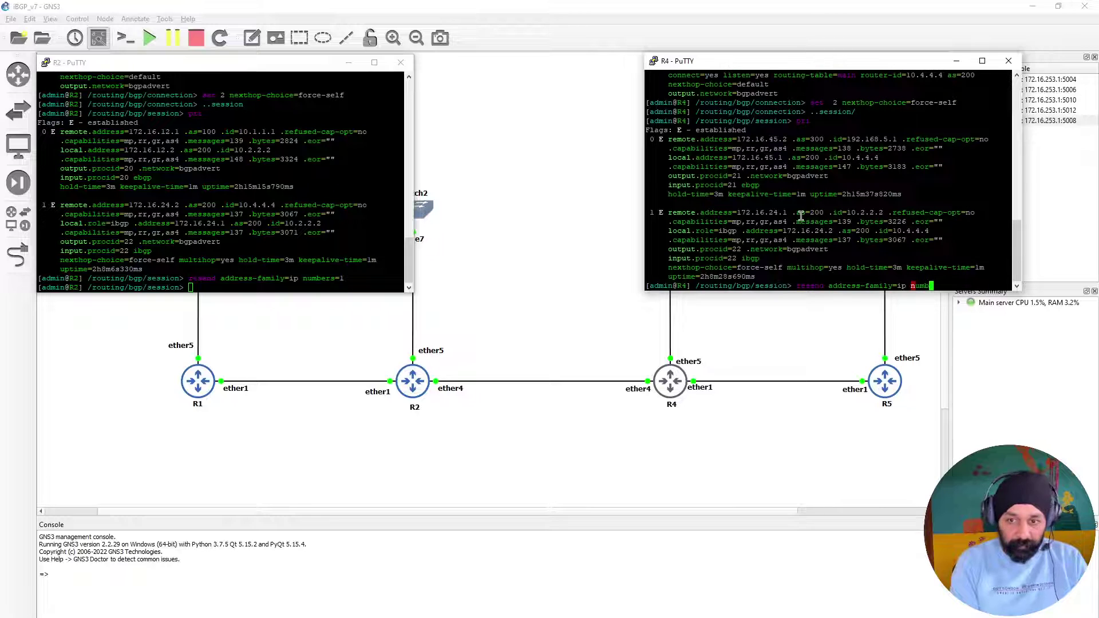
key("Tab")
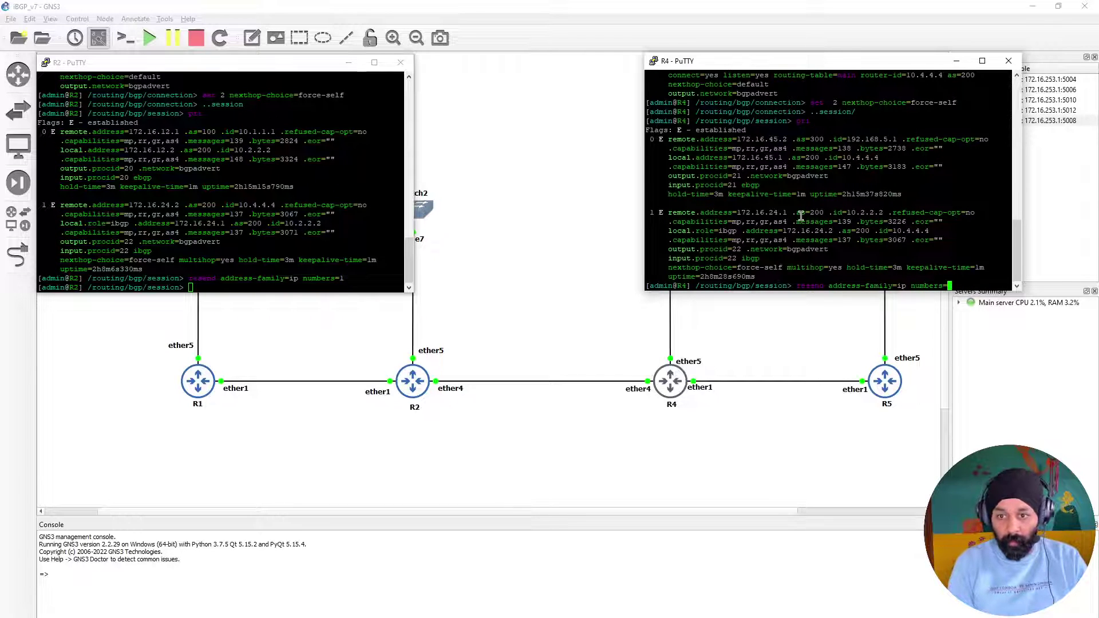
type("1")
key("Return")
left_click(328, 222)
type("/ip route pri")
key("Return")
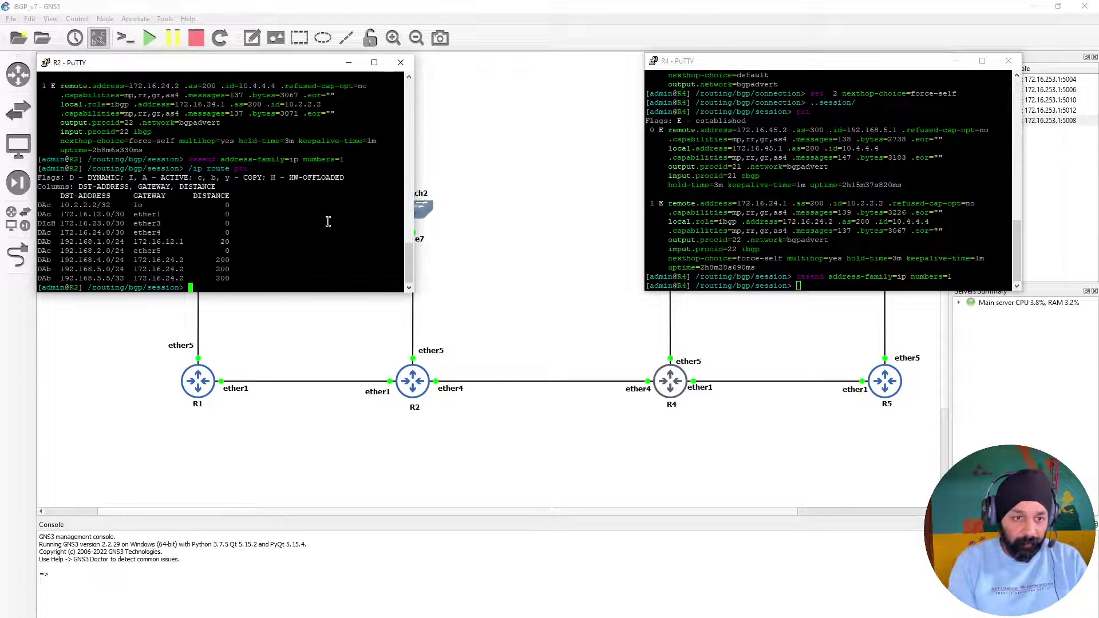
left_click_drag(38, 269, 234, 268)
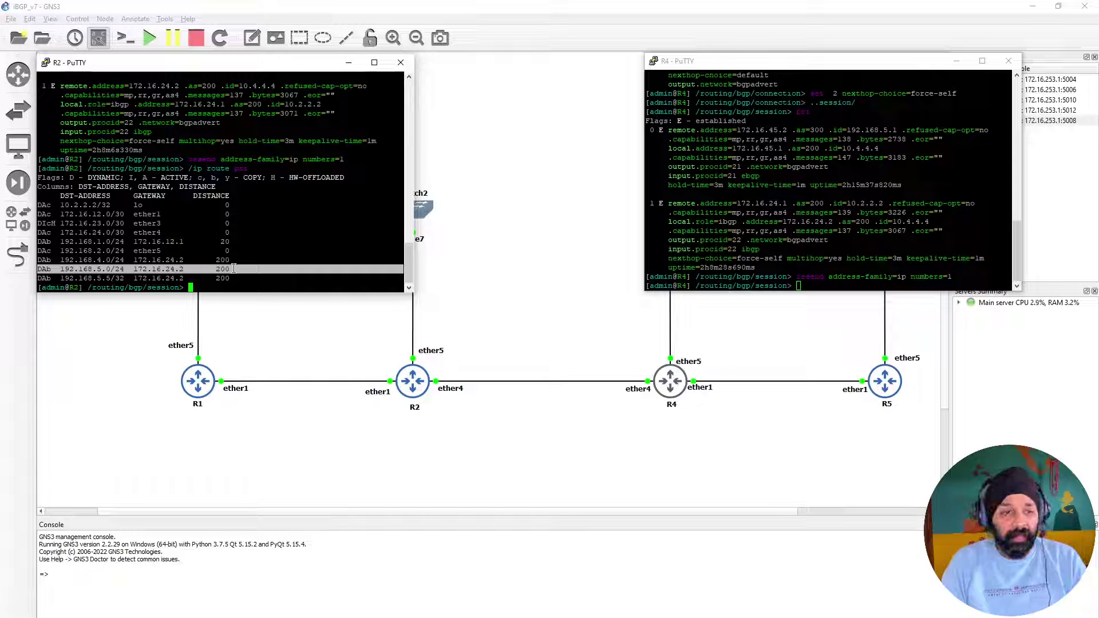
left_click_drag(178, 146, 57, 140)
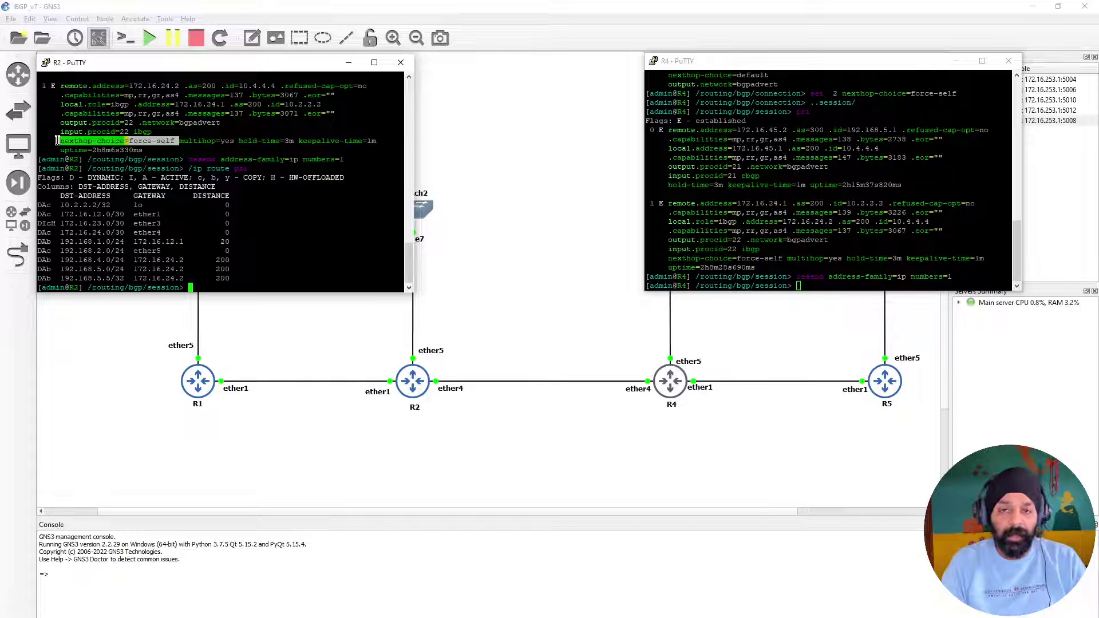
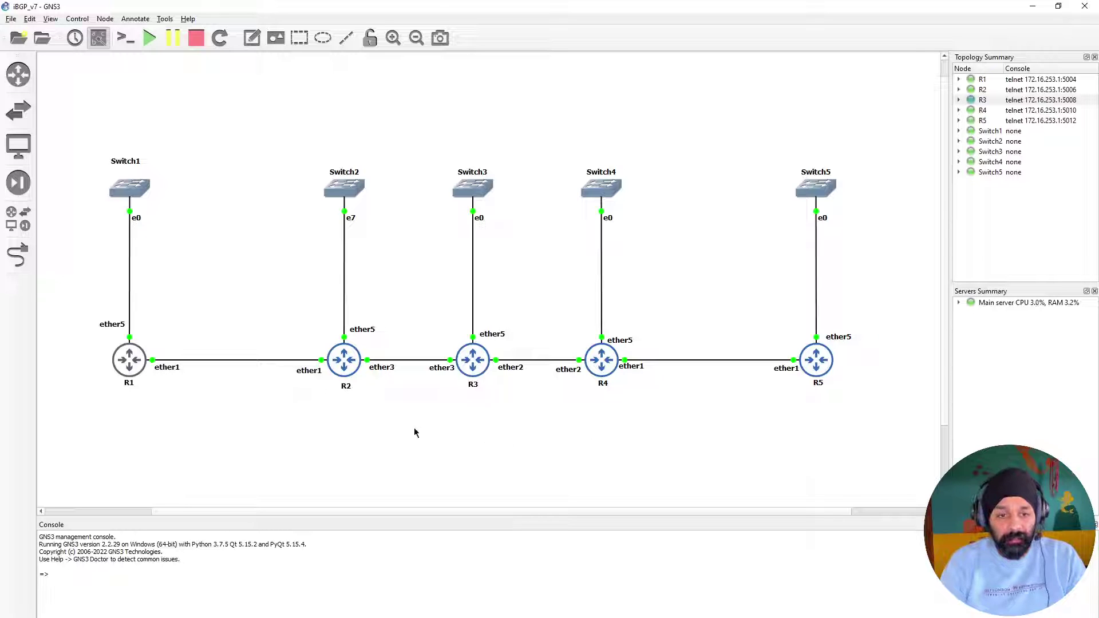
Open R2's console and print its IP addresses with 'ip add pri'.
double_click(345, 360)
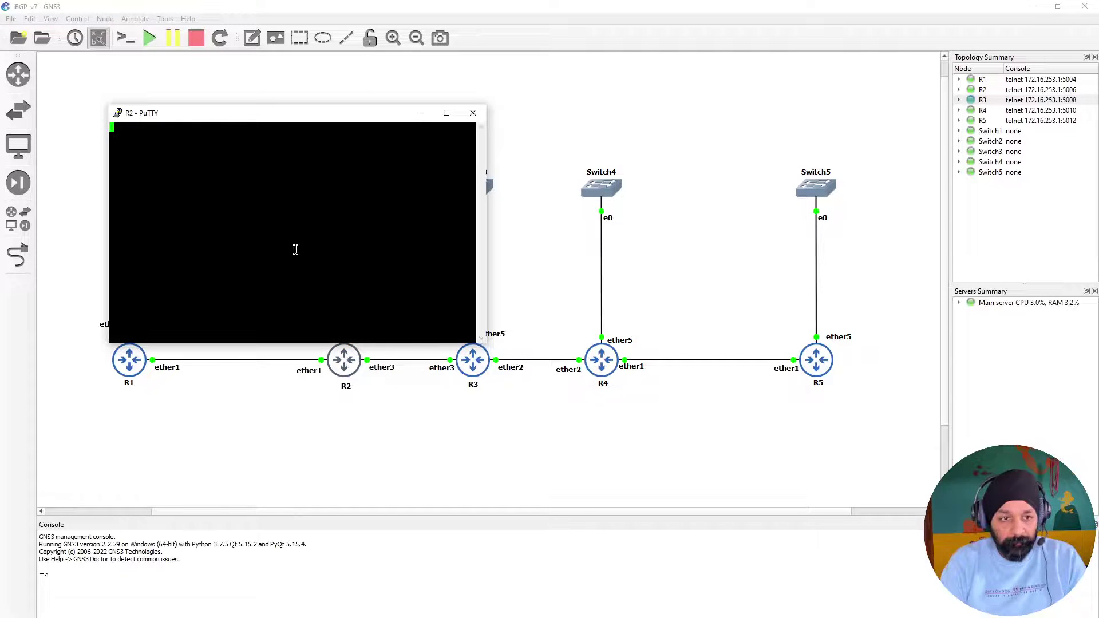
key("Return")
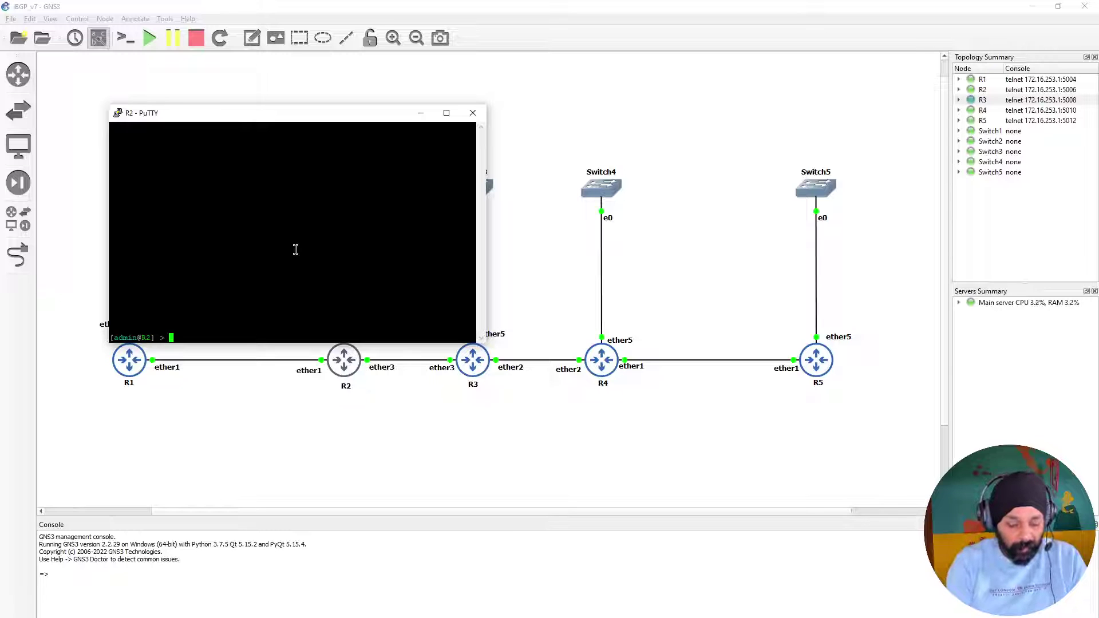
type("ip")
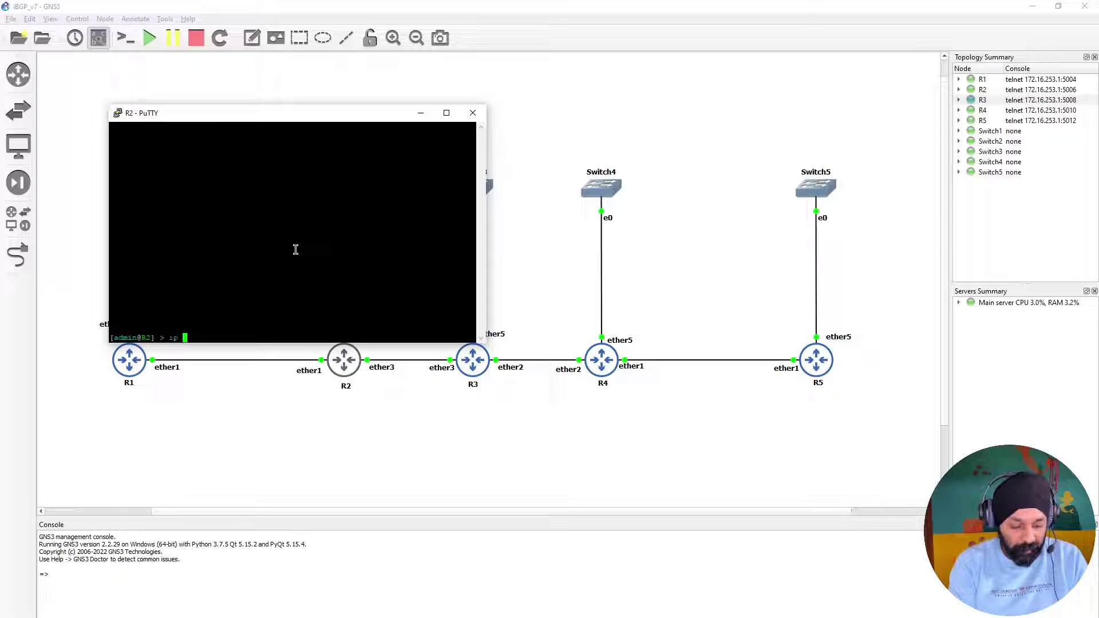
type(" add pri")
key("Return")
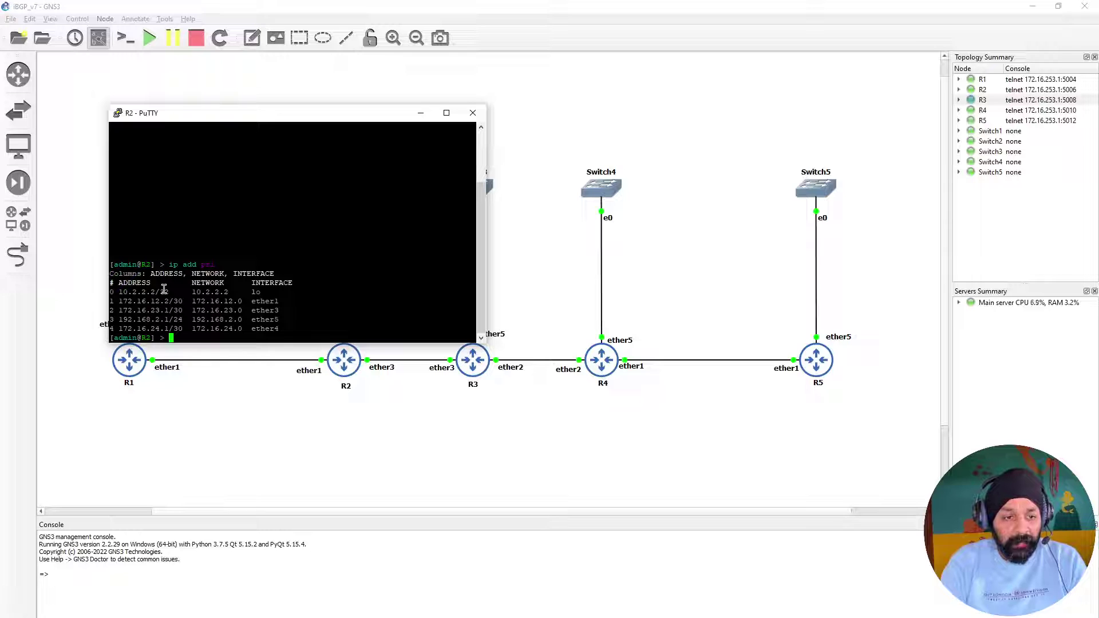
Move R2's console to the top-left and highlight the ether1 and ether3 address rows.
double_click(211, 124)
left_click_drag(215, 118, 110, 28)
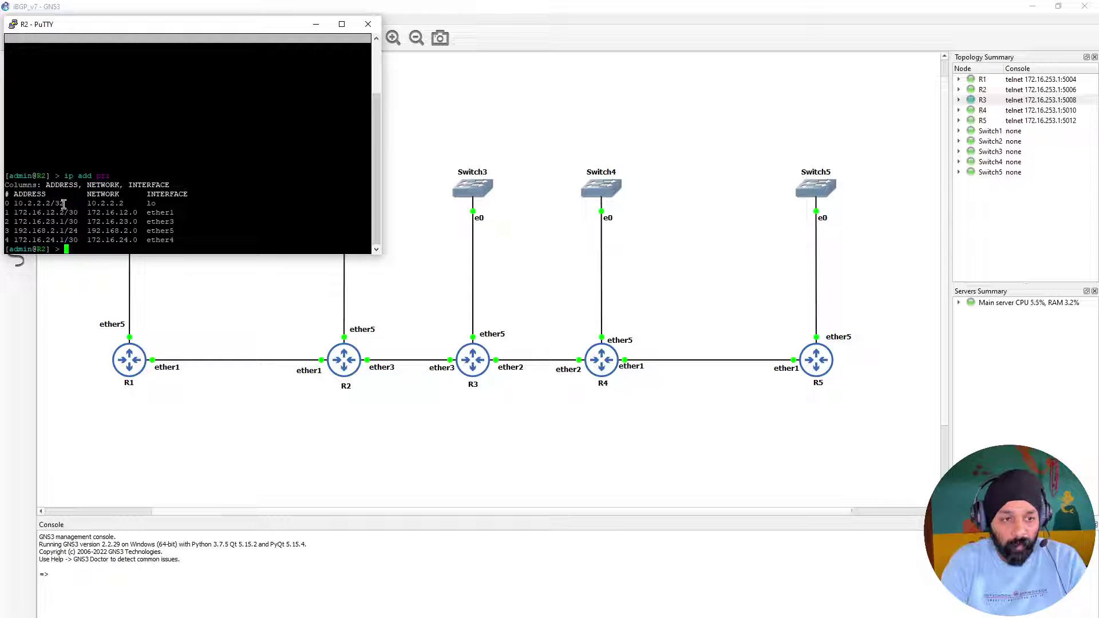
left_click_drag(179, 212, 6, 225)
left_click(168, 212)
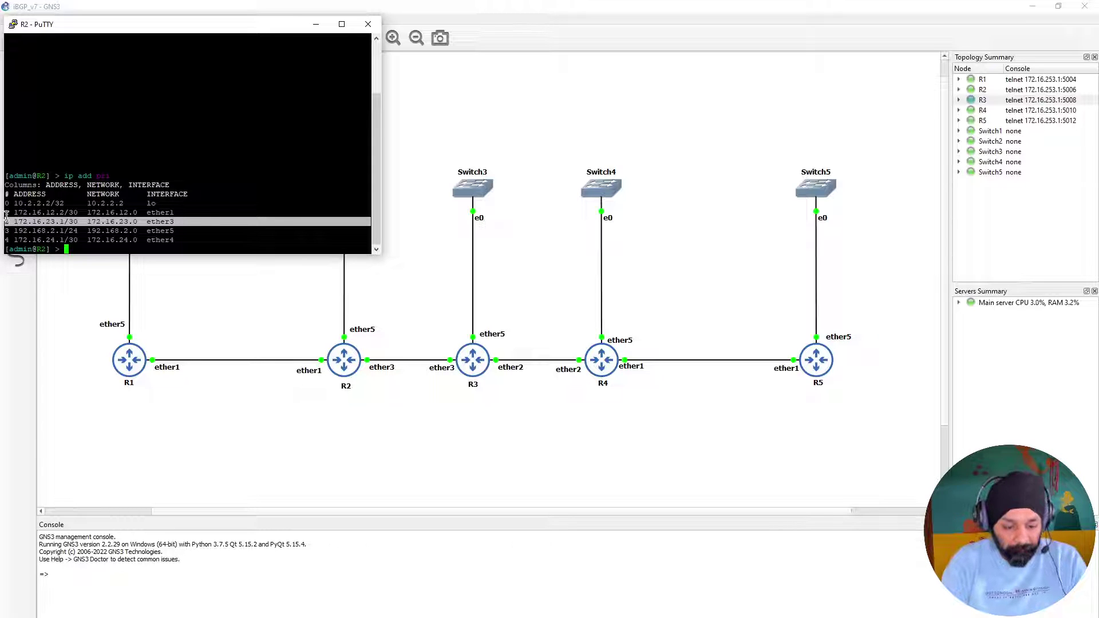
Go to R2's routing ospf instance level and list its available commands.
type("routing ")
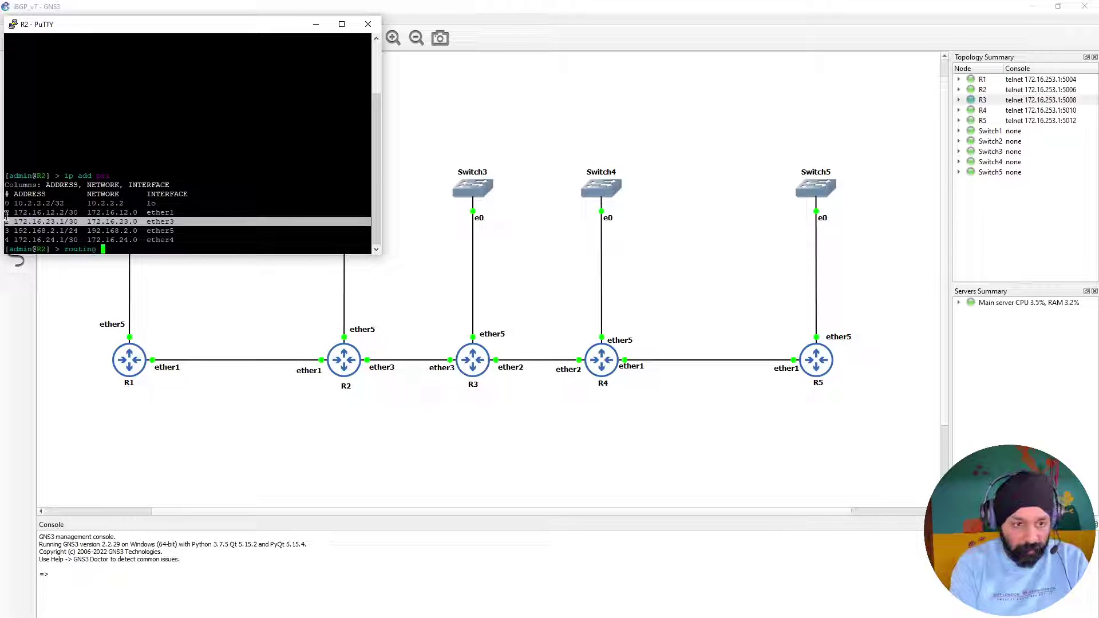
type("ospf")
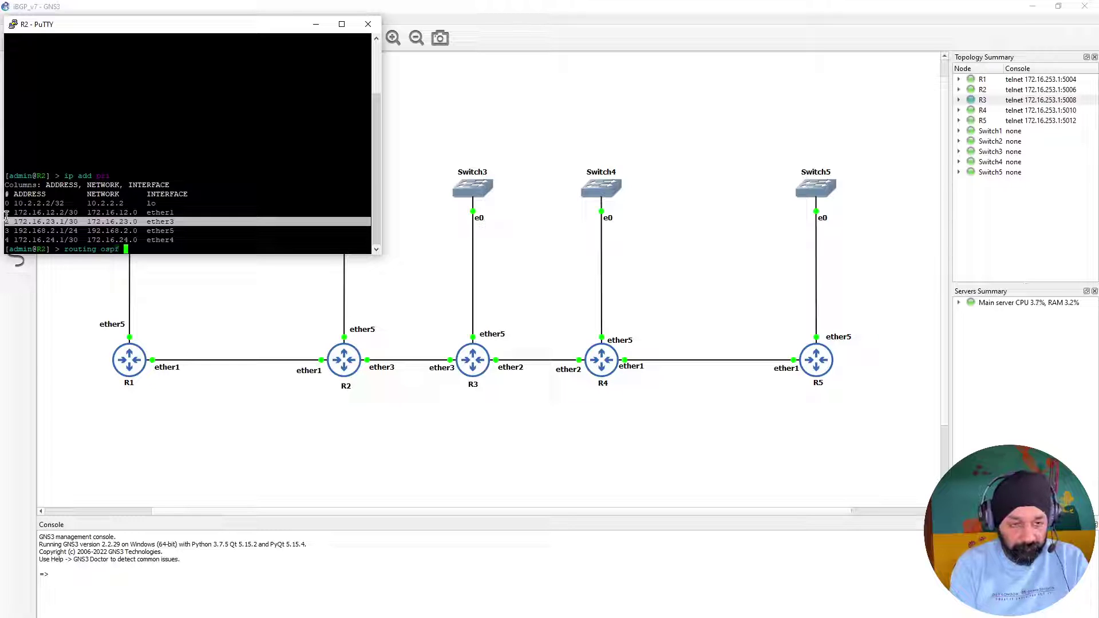
key("Return")
type("instance/")
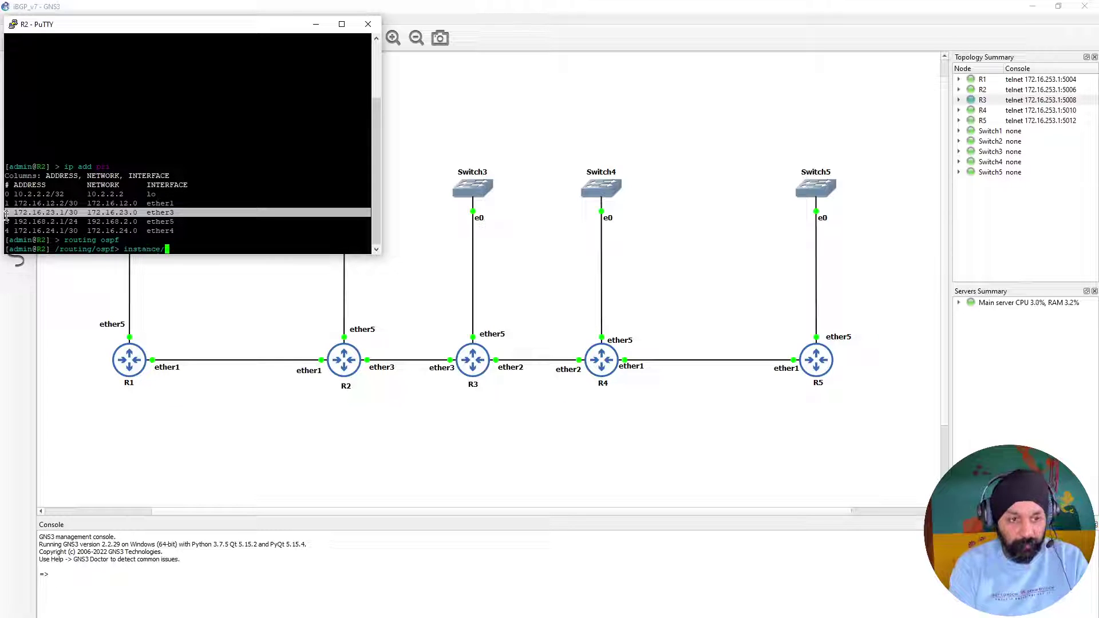
key("Return")
key("Tab")
key("Tab")
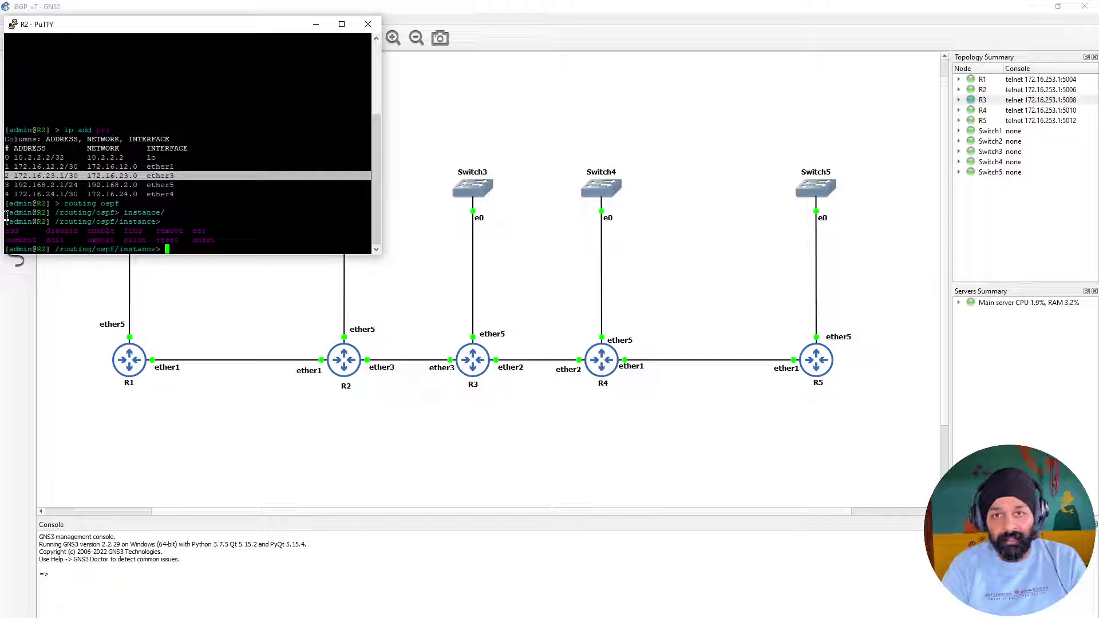
Add OSPF instance instt_v2 with version 2 and router-id 10.2.2.2.
type("add")
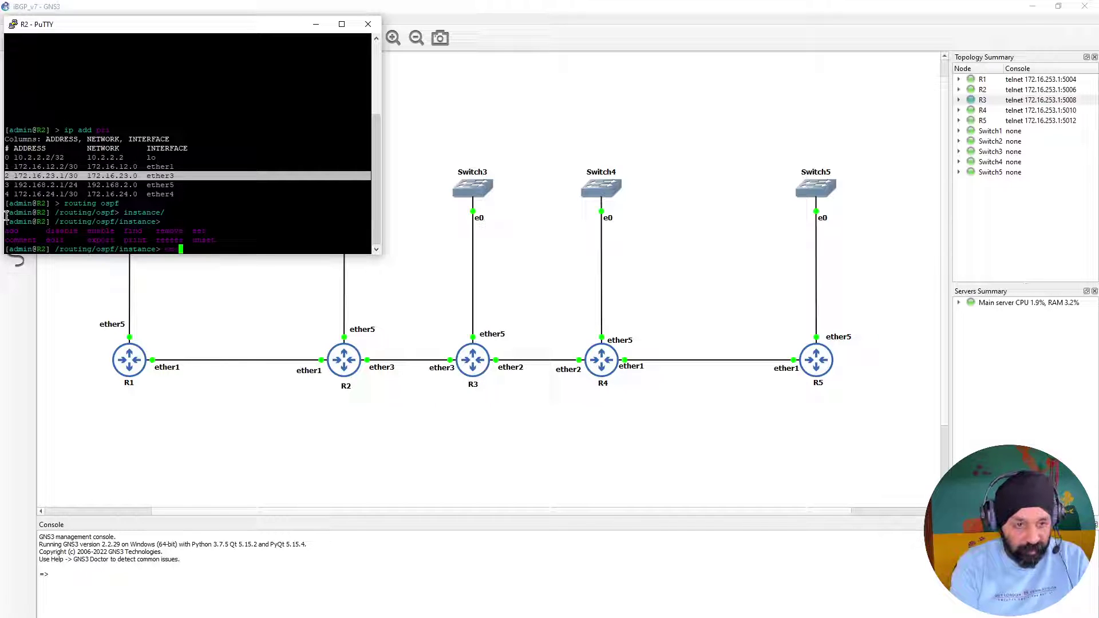
key("Tab")
key("Tab")
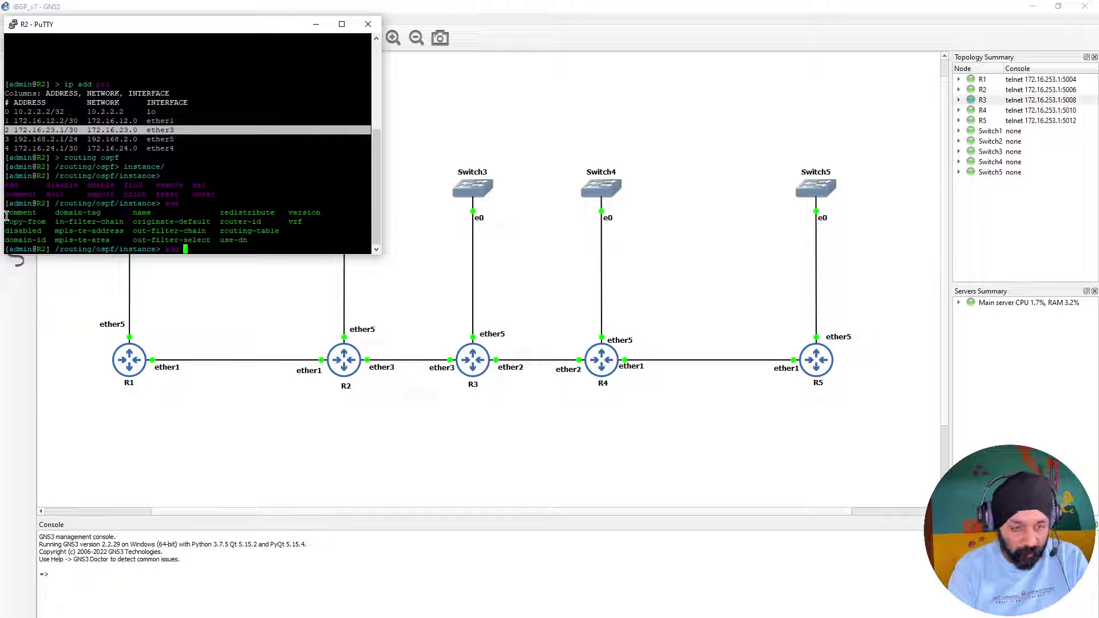
type("name=")
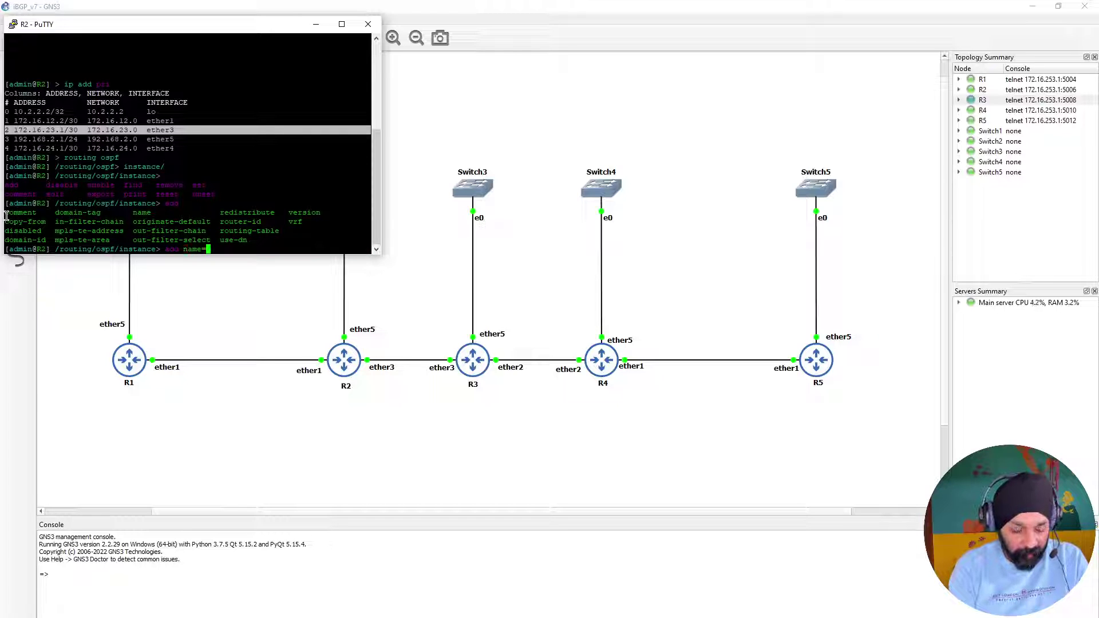
type("instr")
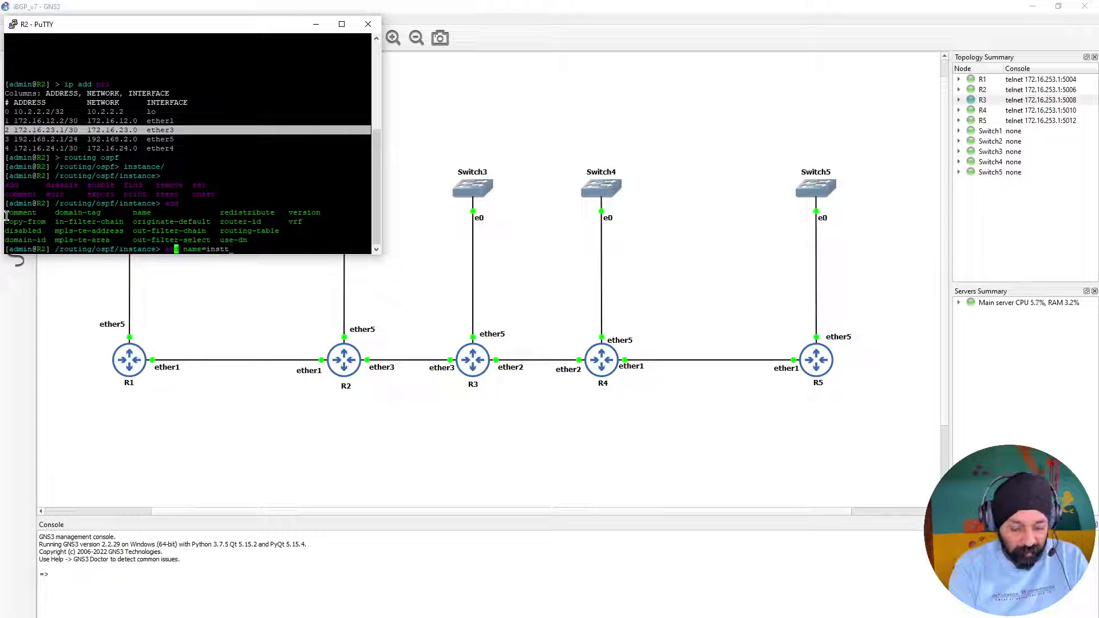
type("_v2  version=2")
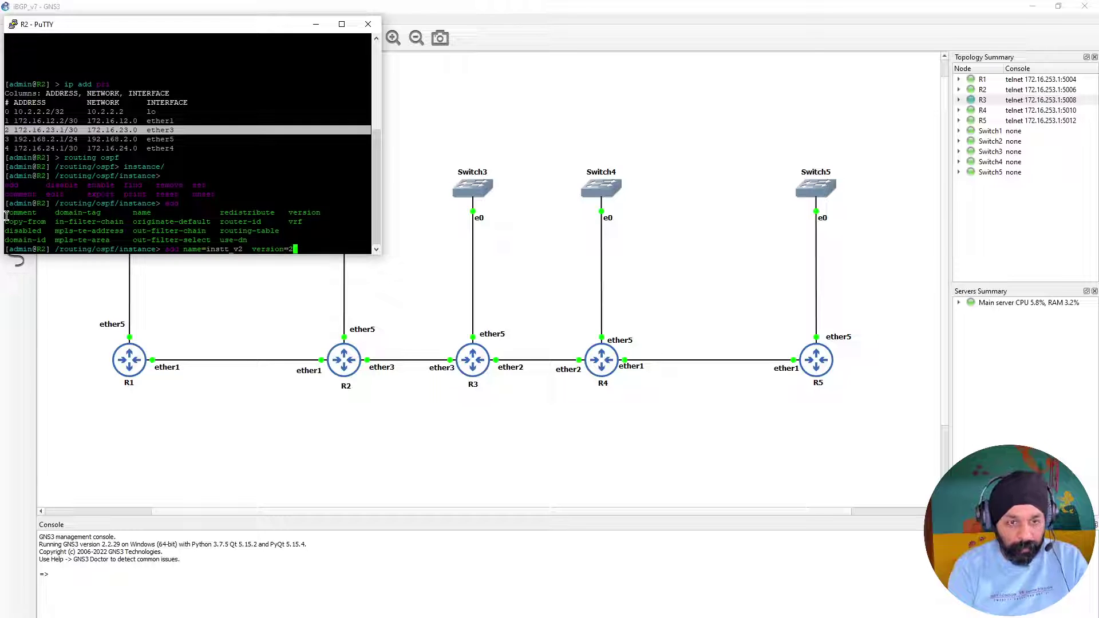
type(" rou")
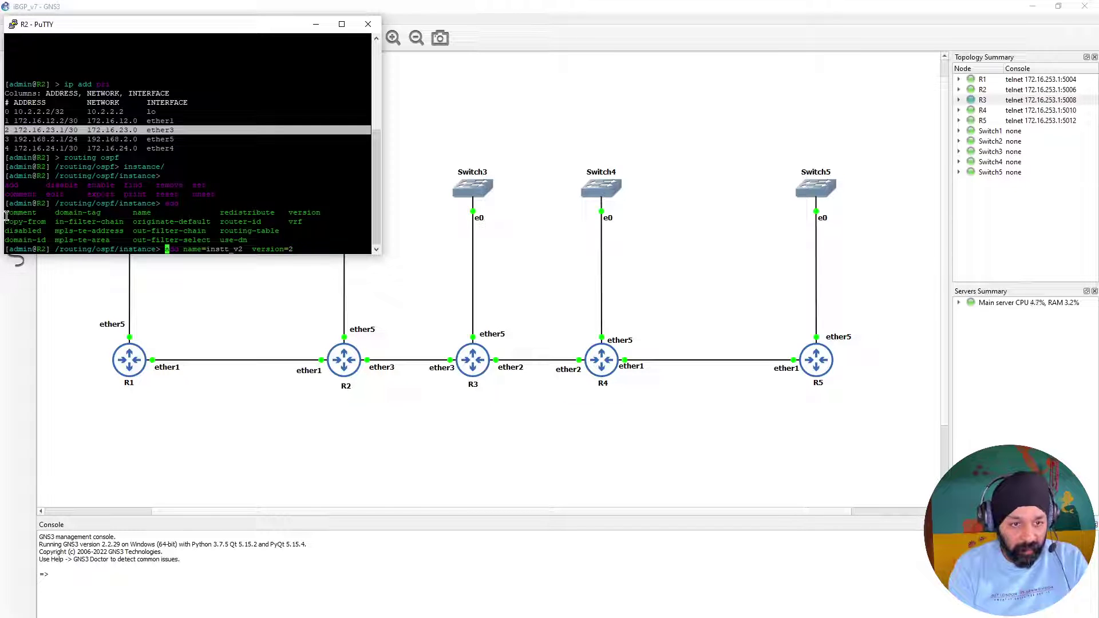
type("rte")
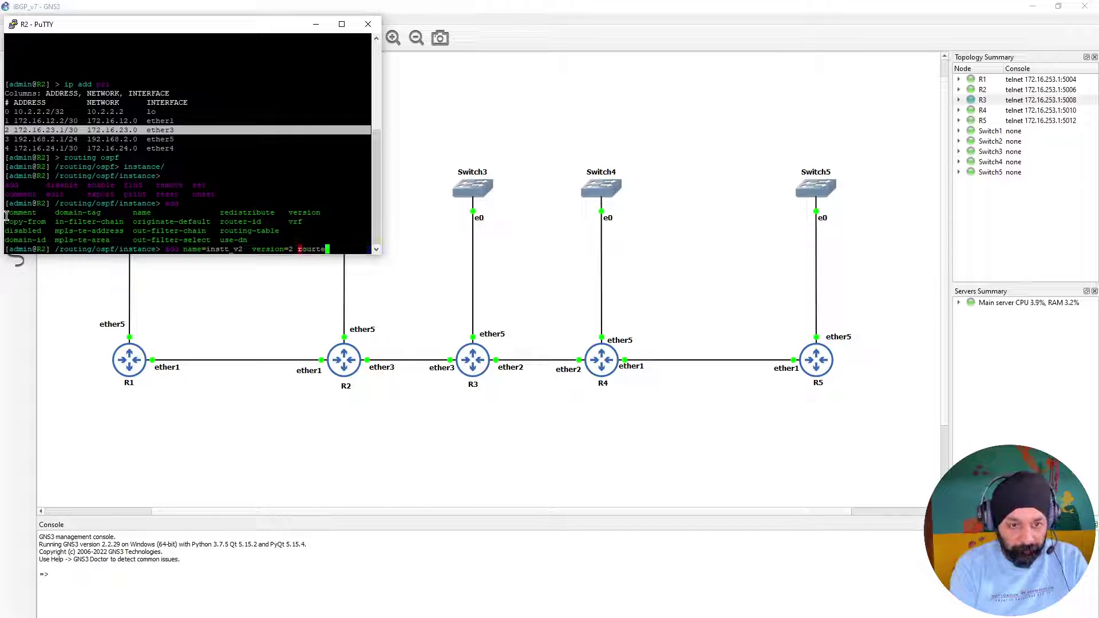
key("BackSpace")
key("BackSpace")
key("BackSpace")
type("te")
key("Home")
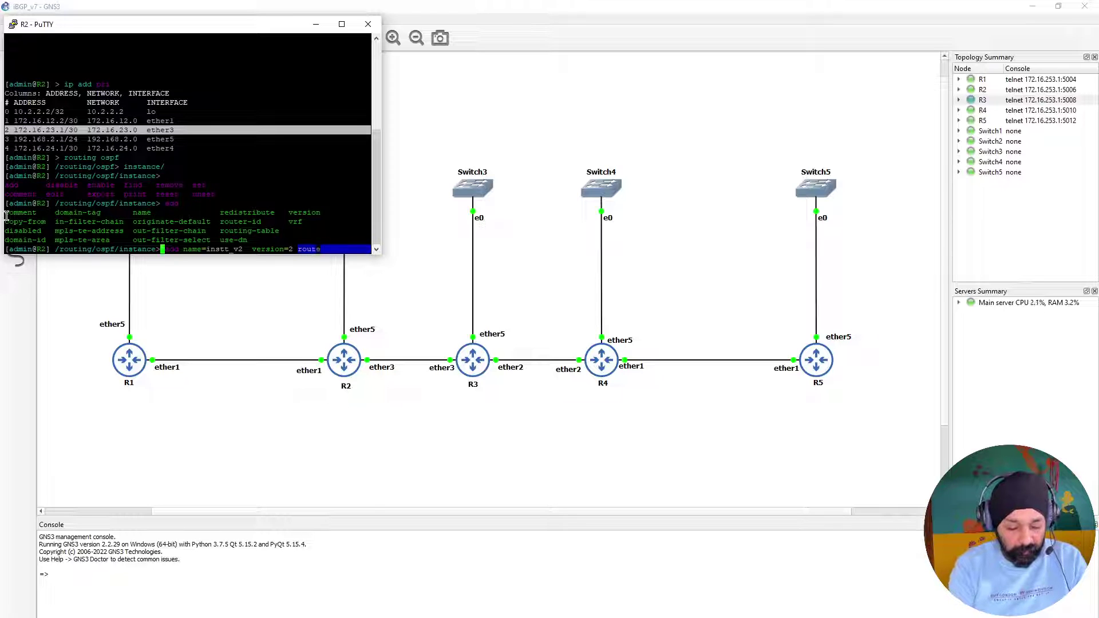
key("End")
type("r-id=10.2.2.2")
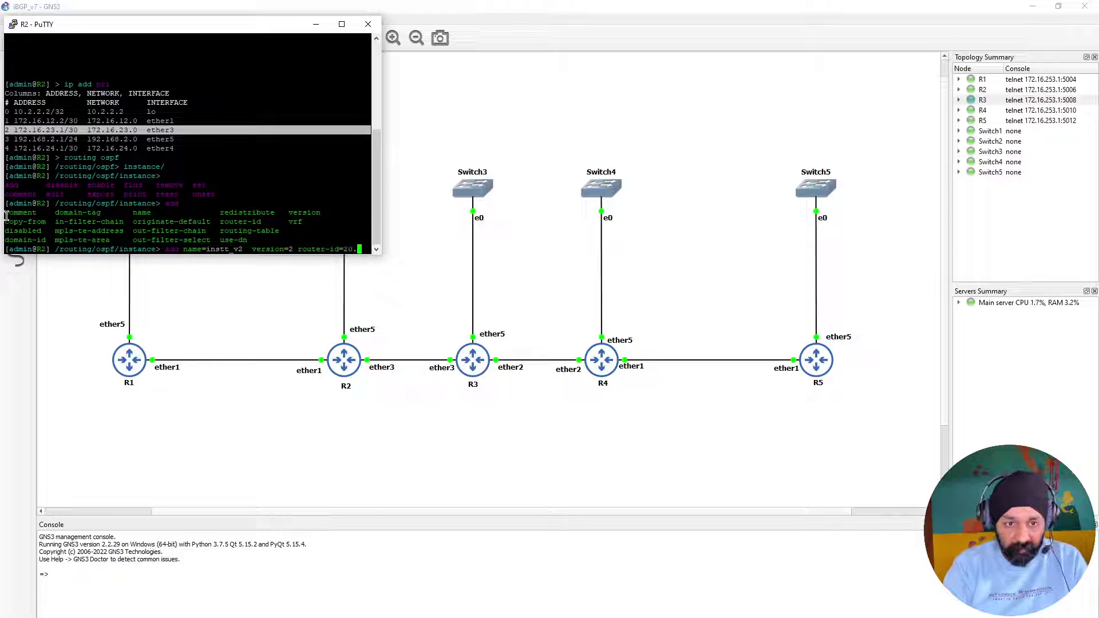
key("Return")
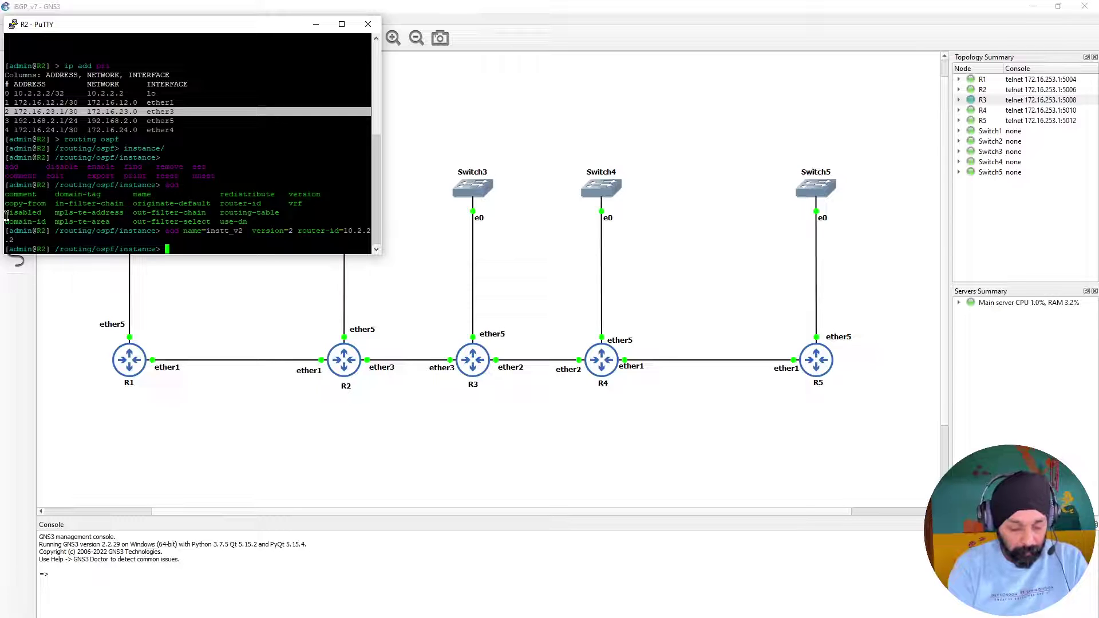
At the OSPF area level, add area 'backbone' with area-id 0.0.0.0 to instance instt_v2.
type("..area")
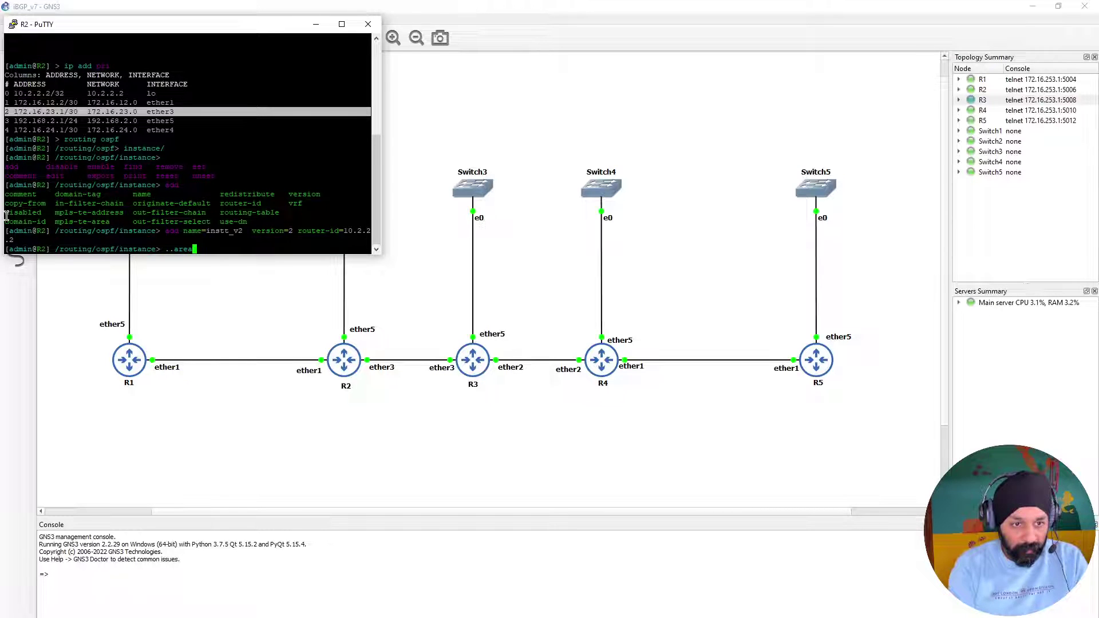
key("Return")
type("add")
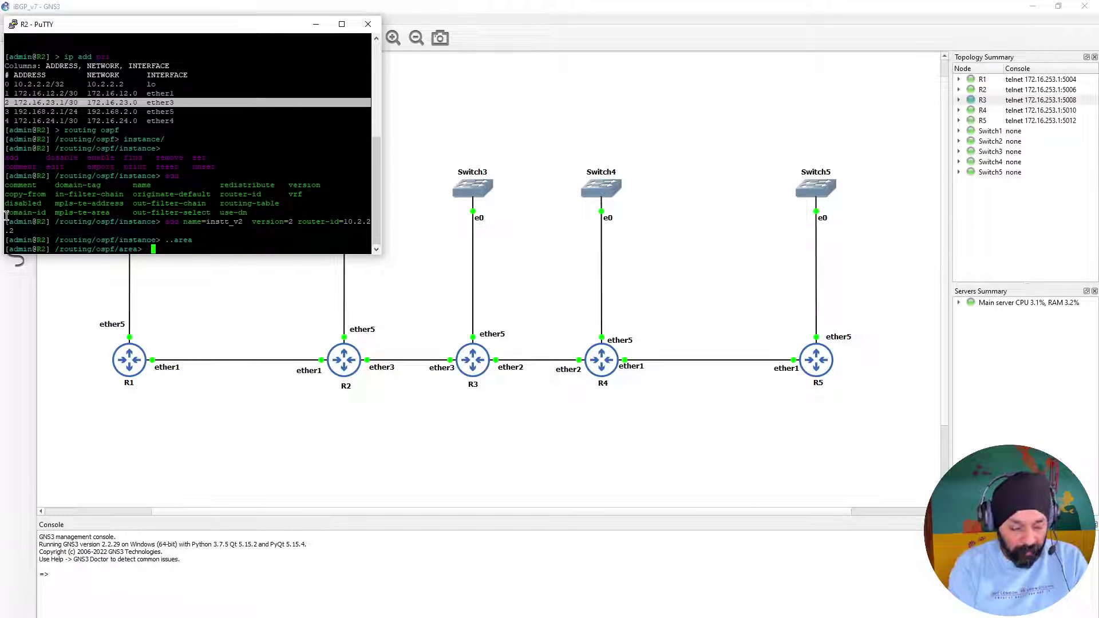
key("Tab")
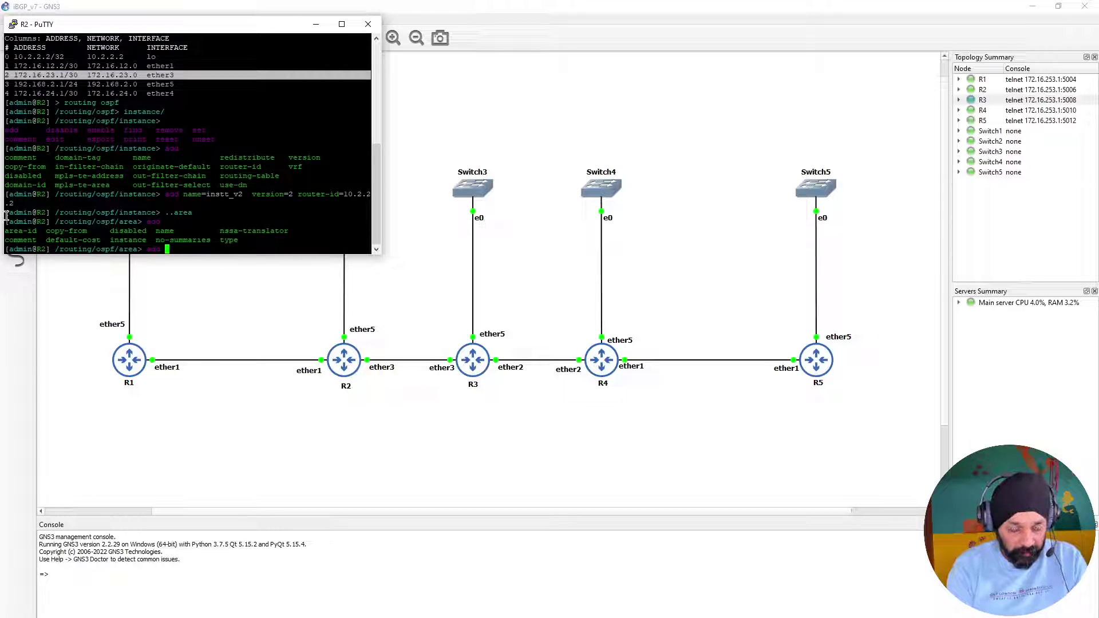
type("name=")
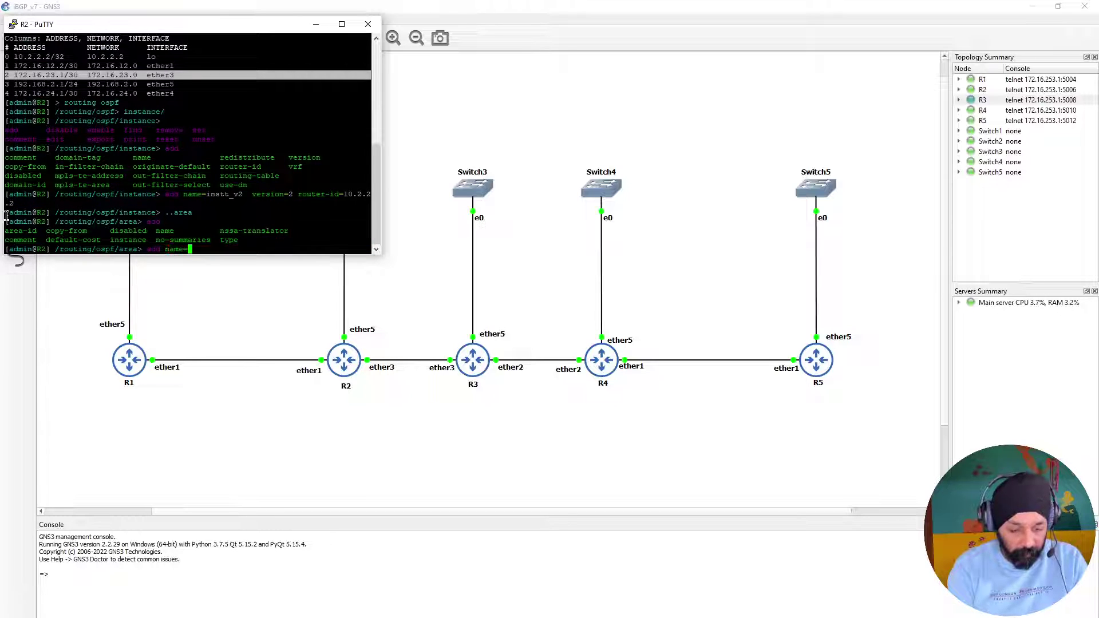
type("backbone")
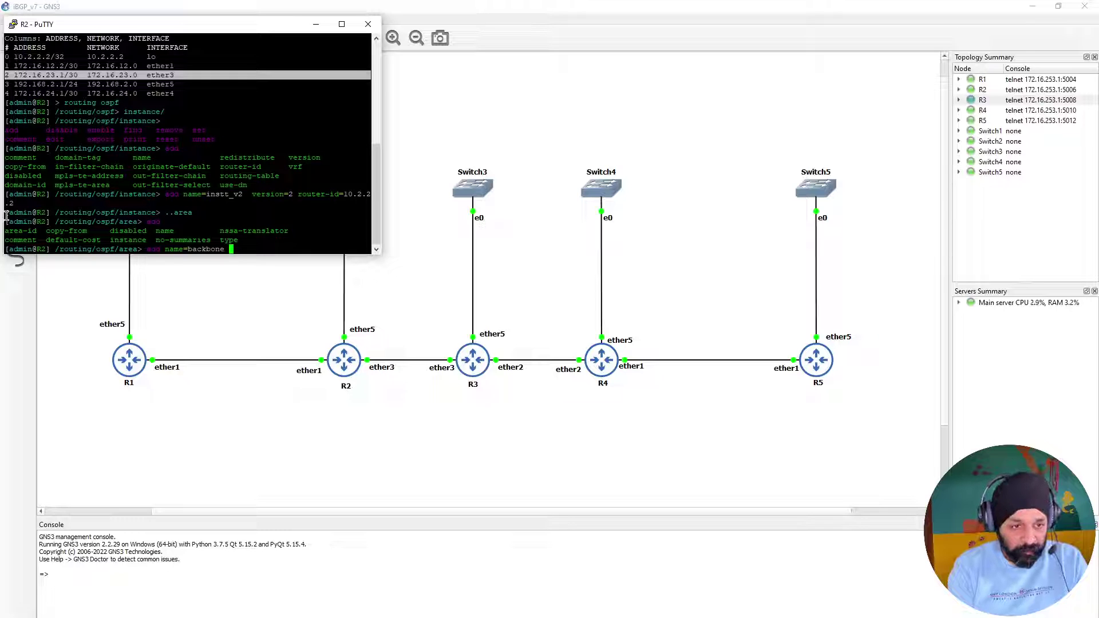
type("area-id=")
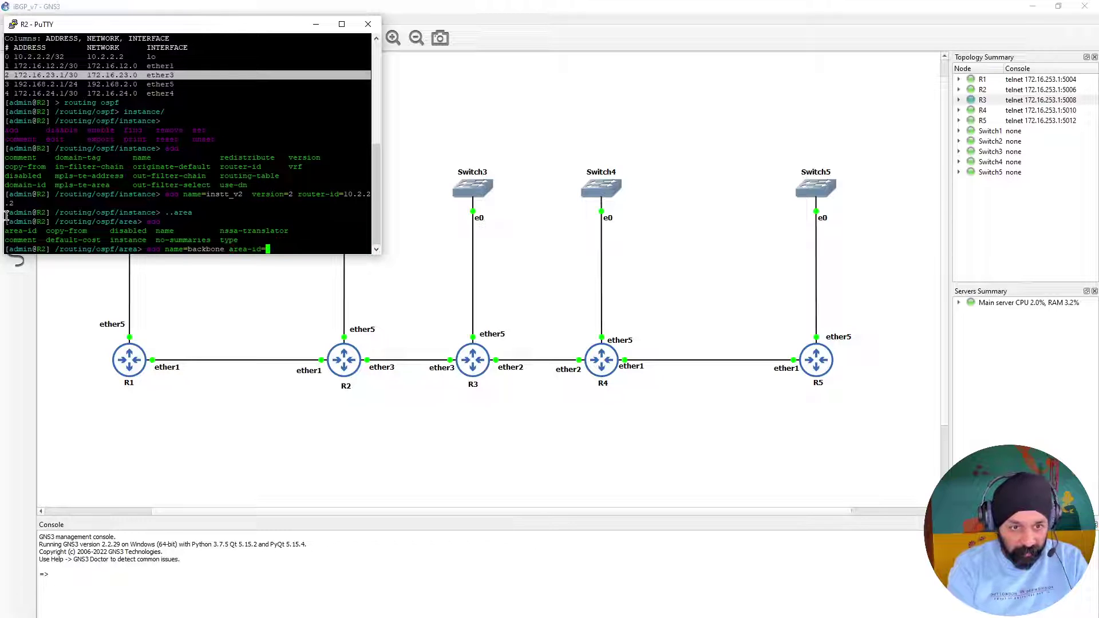
type("0.0.0.0 ")
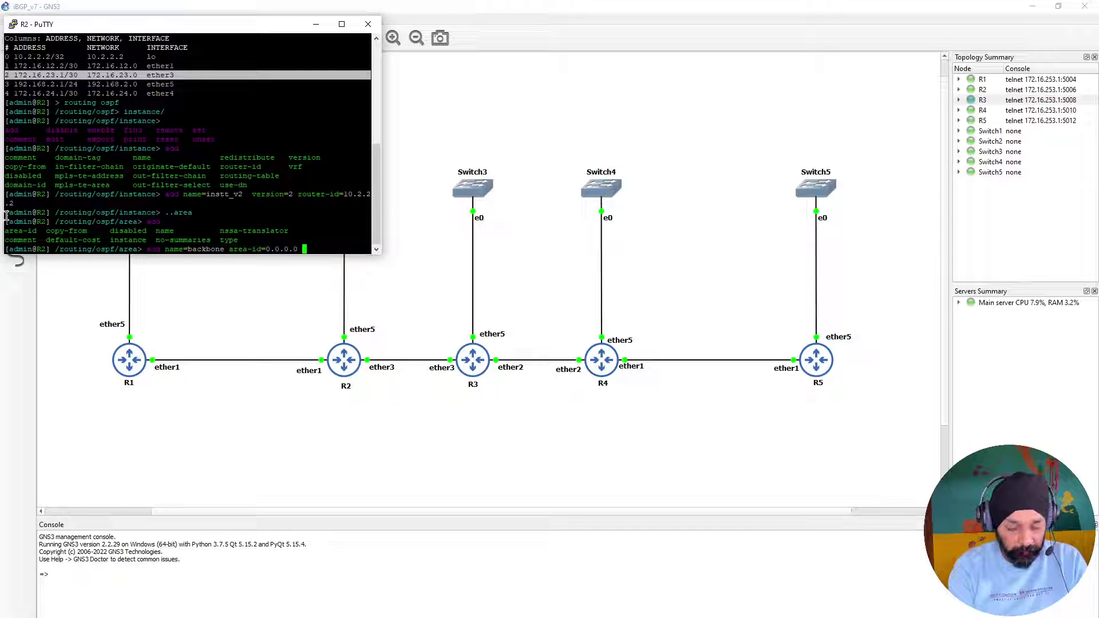
type("instance=instt_v2")
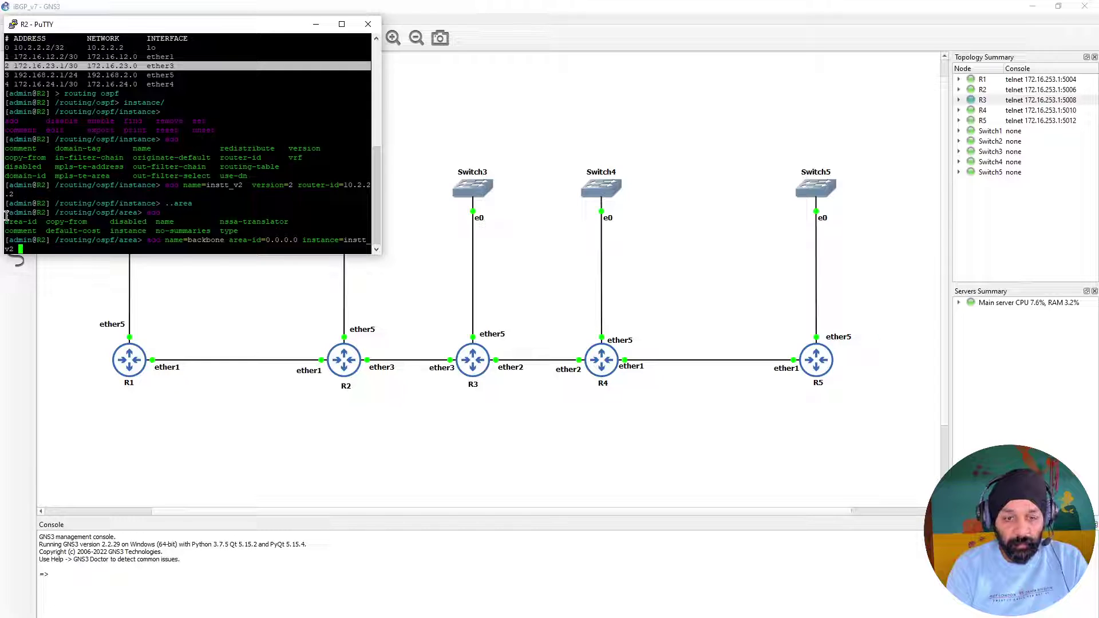
key("Return")
type("..n")
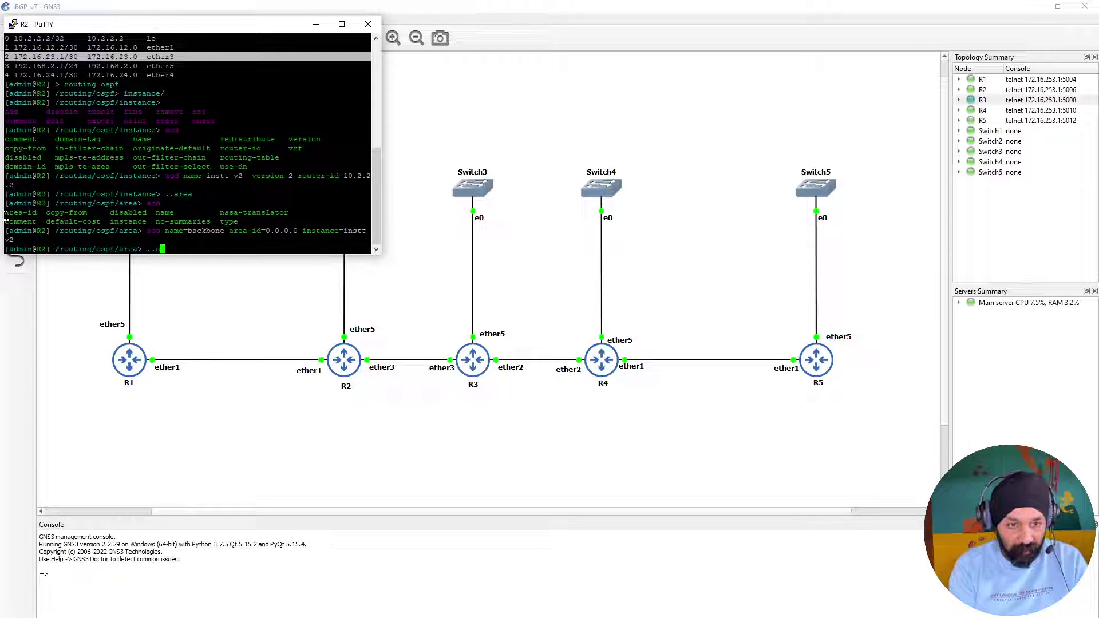
Add interface templates putting ether3 and loopback 10.2.2.2 into area backbone.
key("Tab")
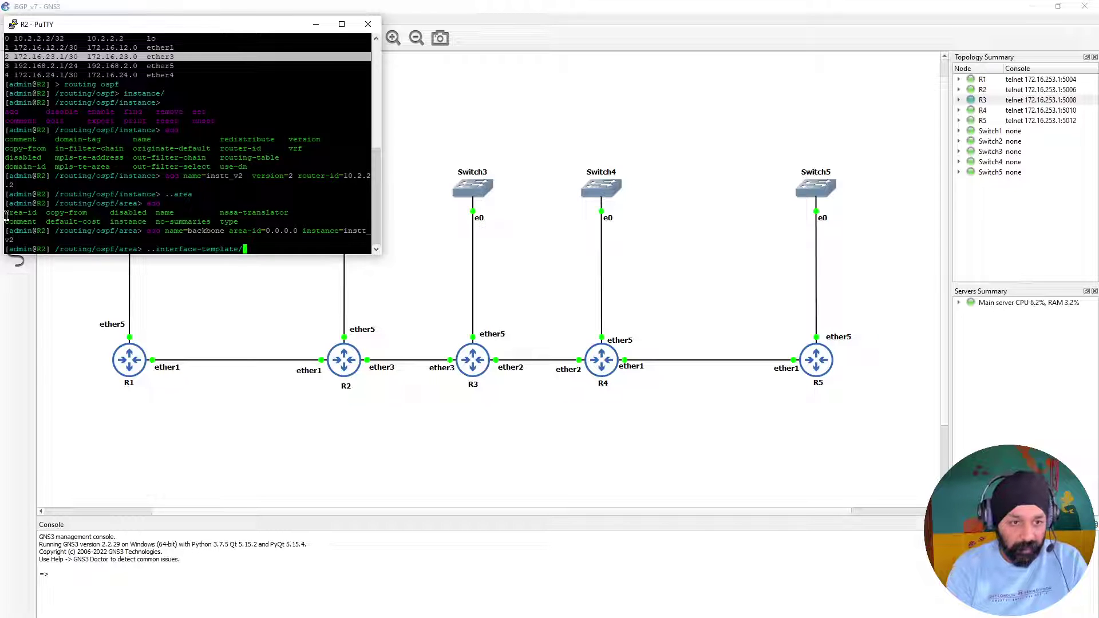
key("Return")
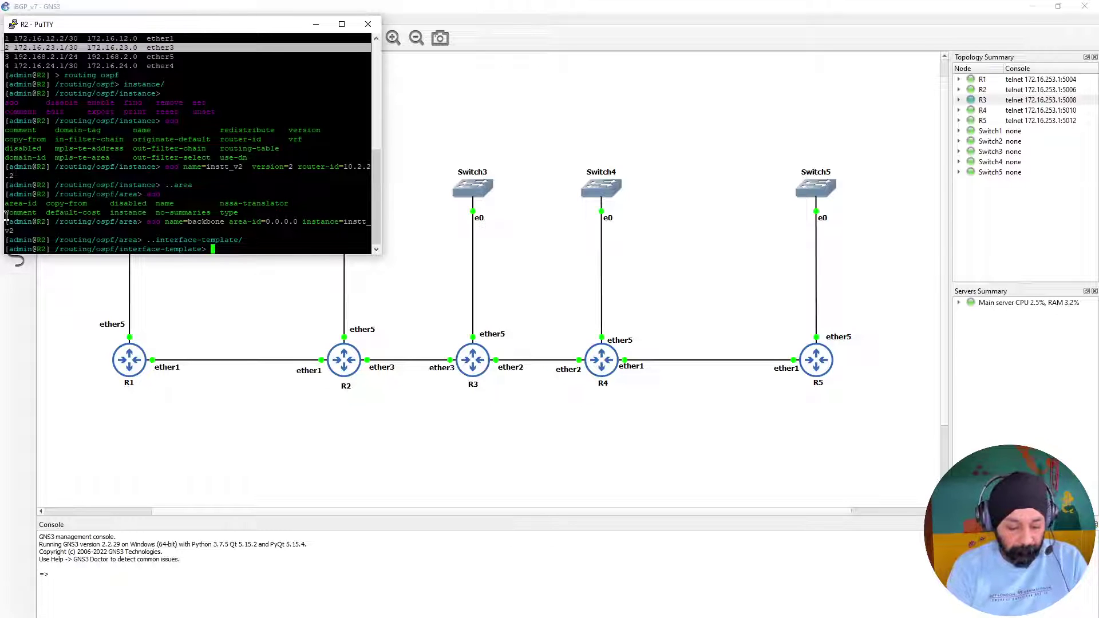
type("add ")
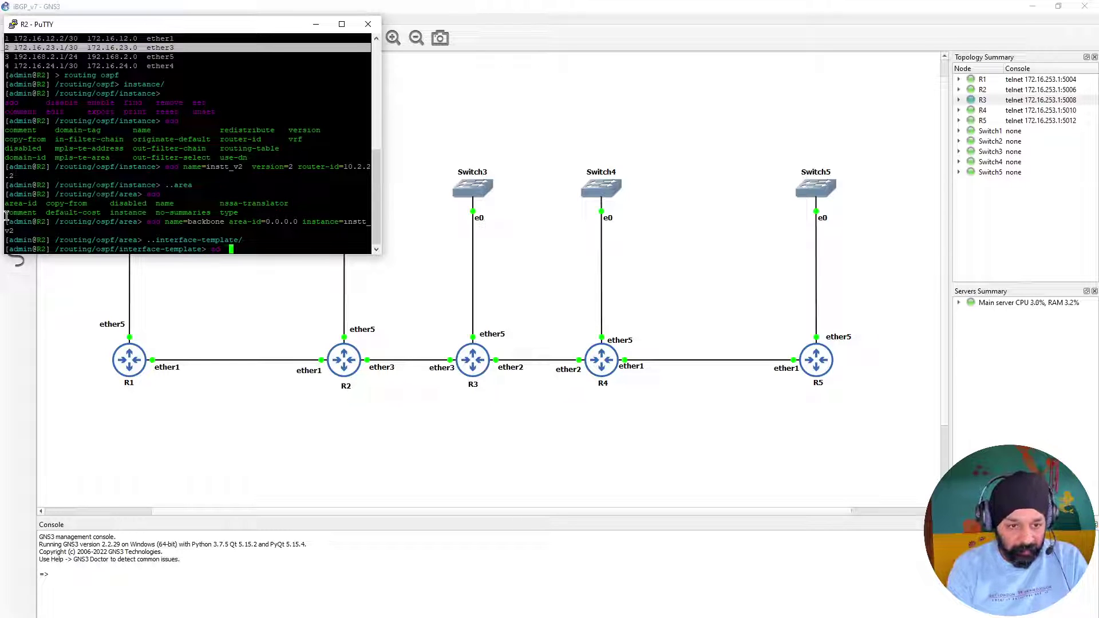
type("are")
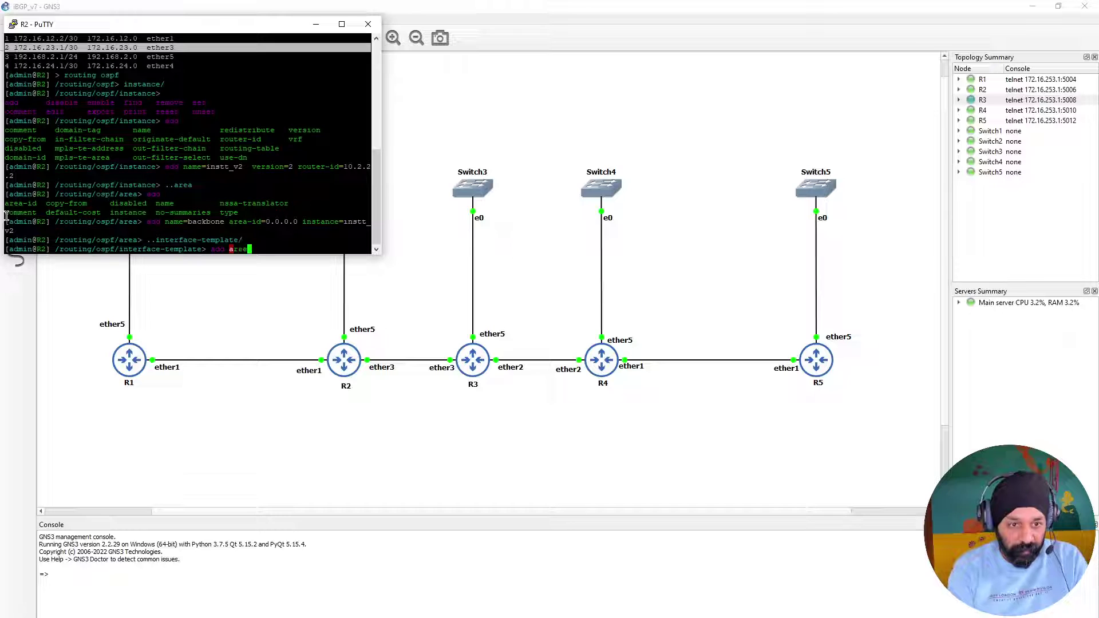
type("a")
type("=ba")
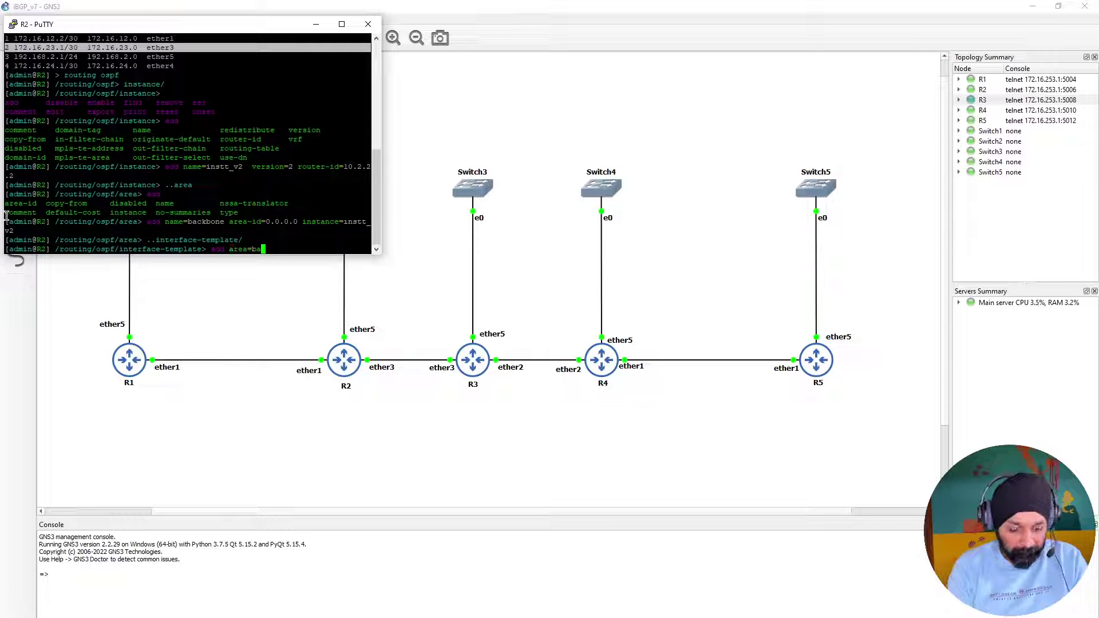
type("ckbone ")
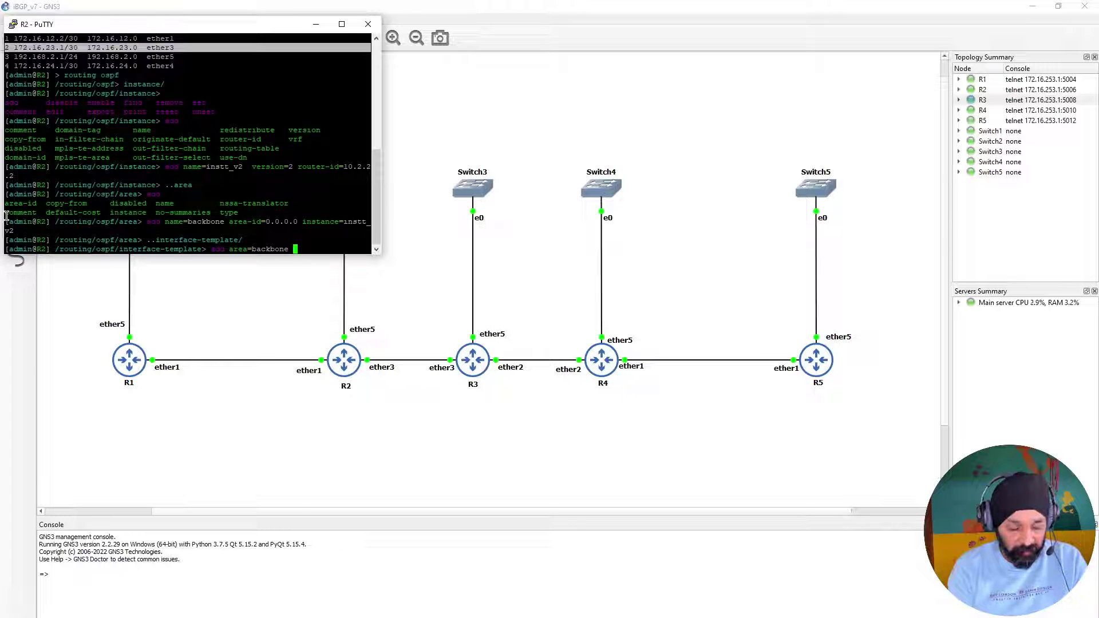
type("networks=")
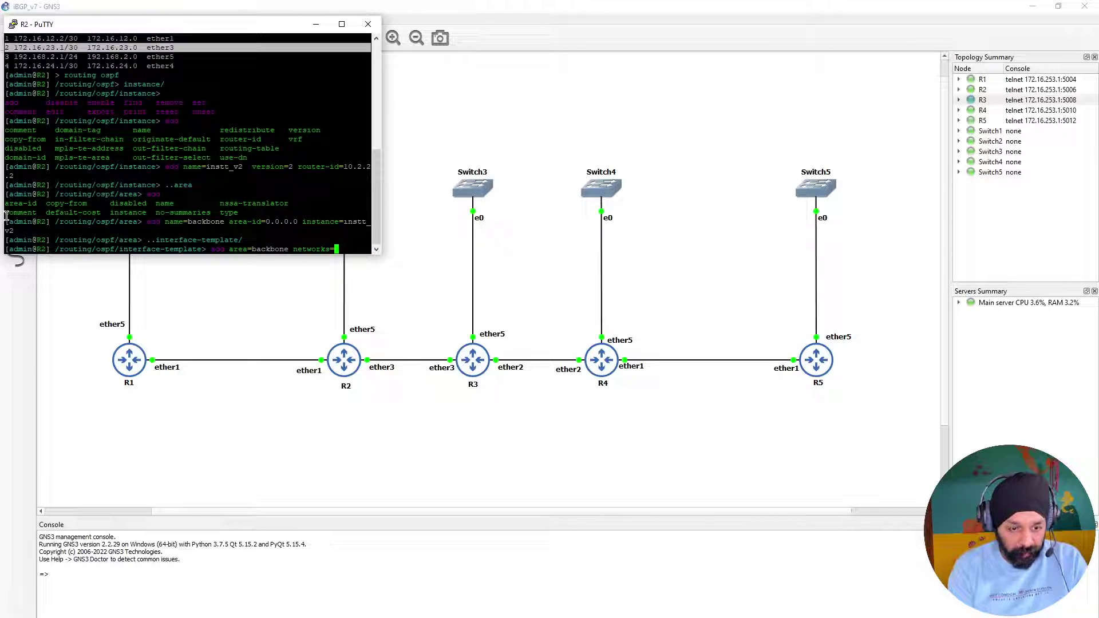
type("ether3")
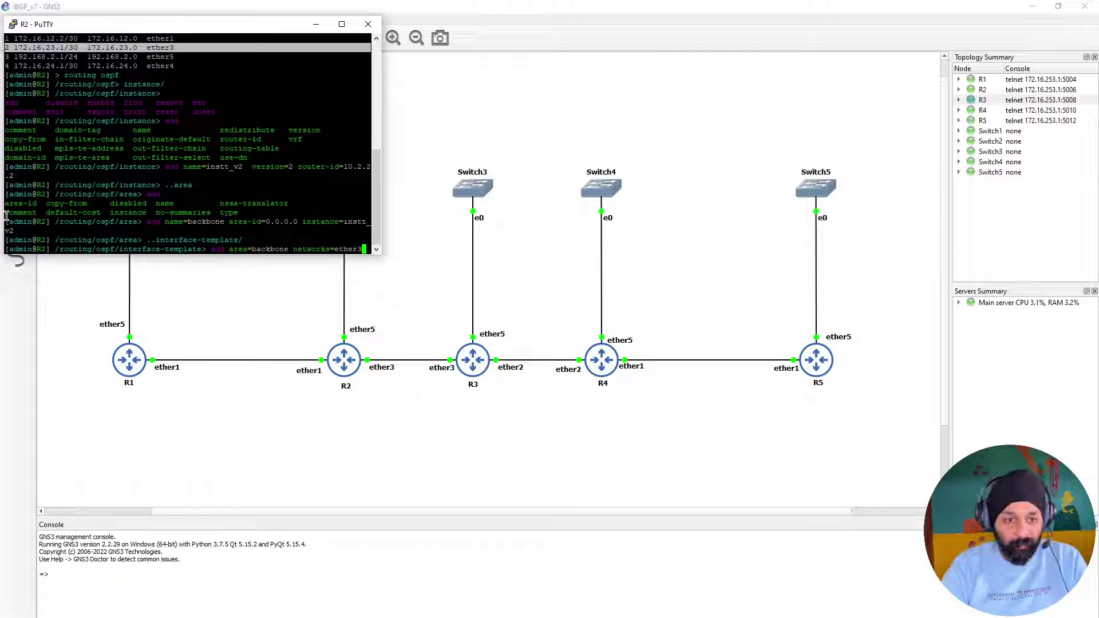
key("Return")
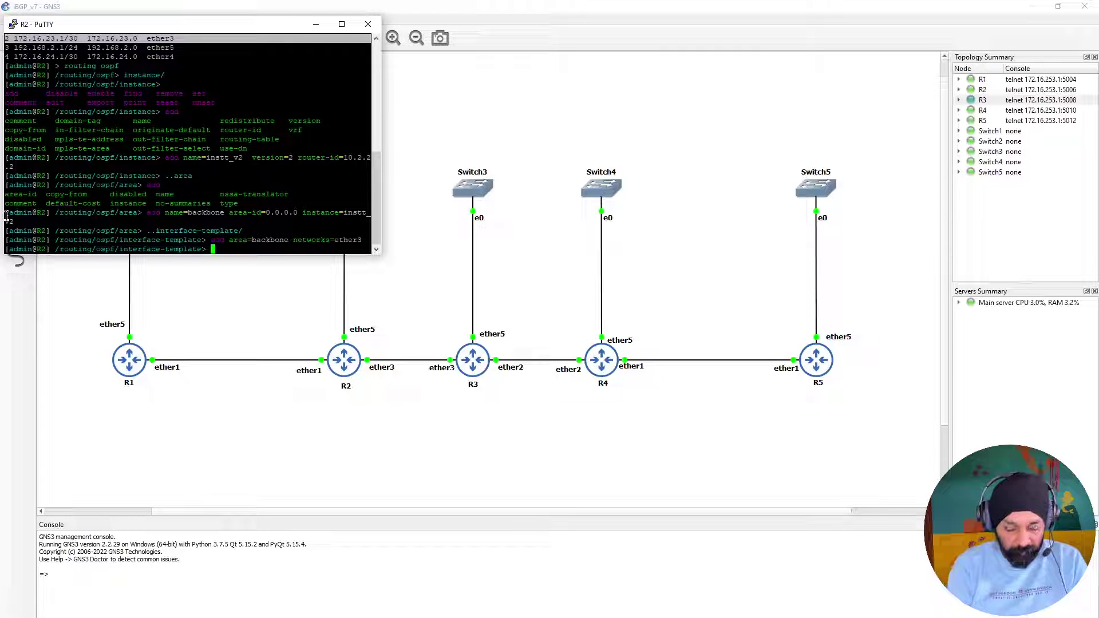
type("add ")
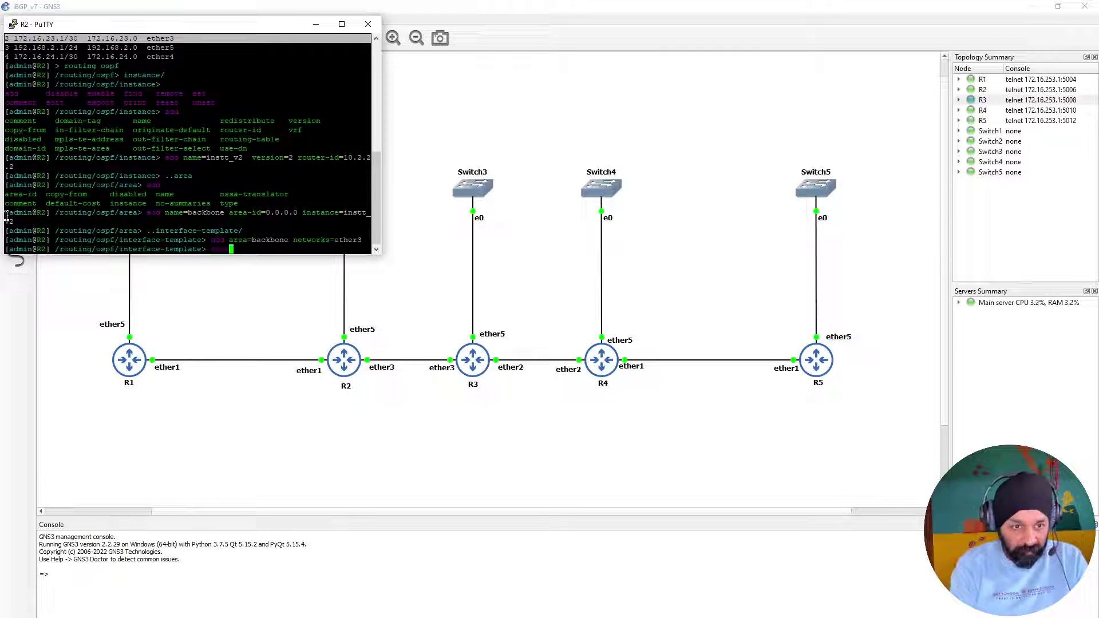
type("area=")
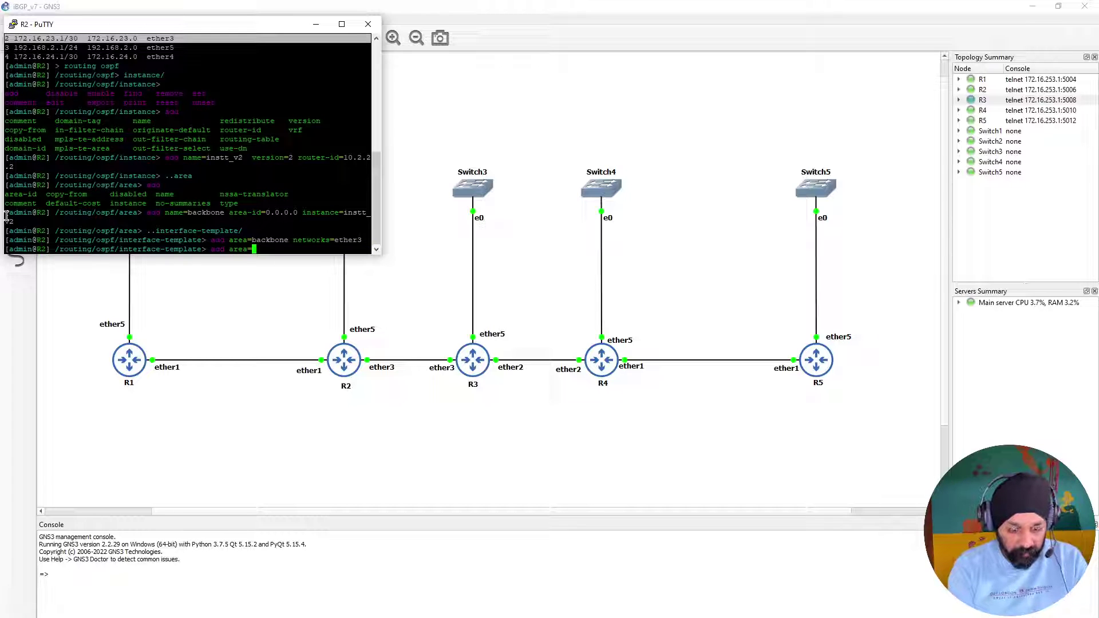
type("backbone n")
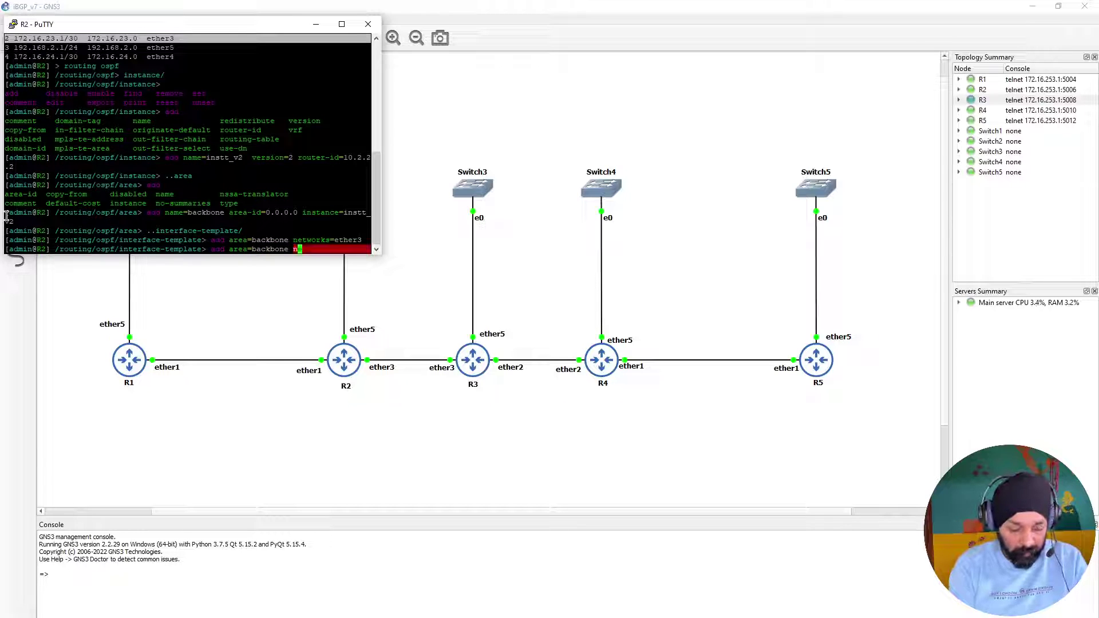
type("etworks=10.2.2.2")
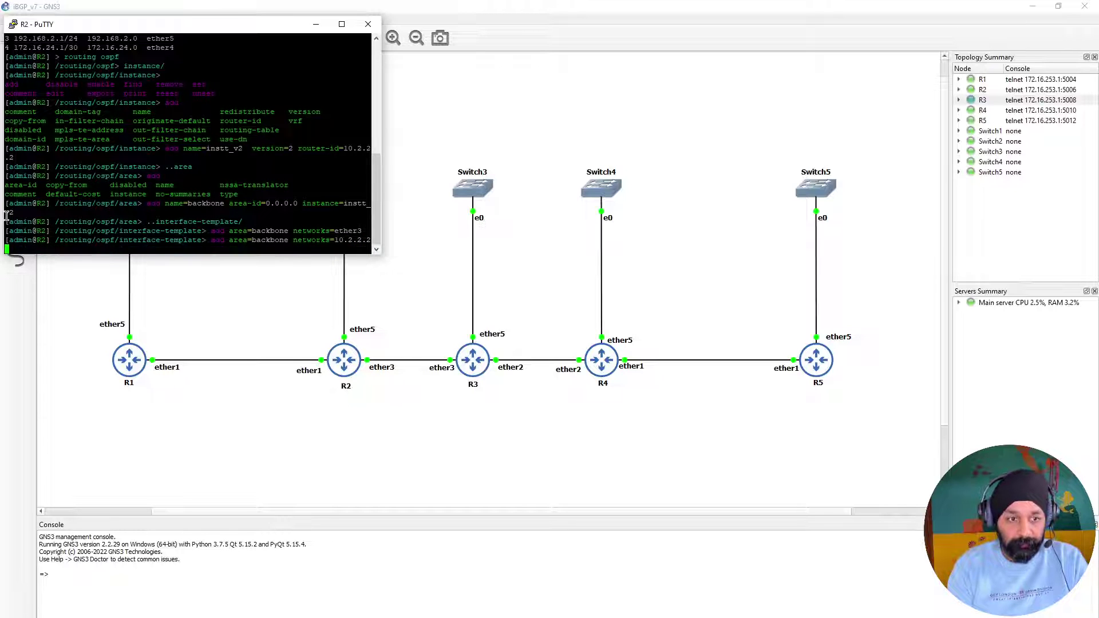
key("Return")
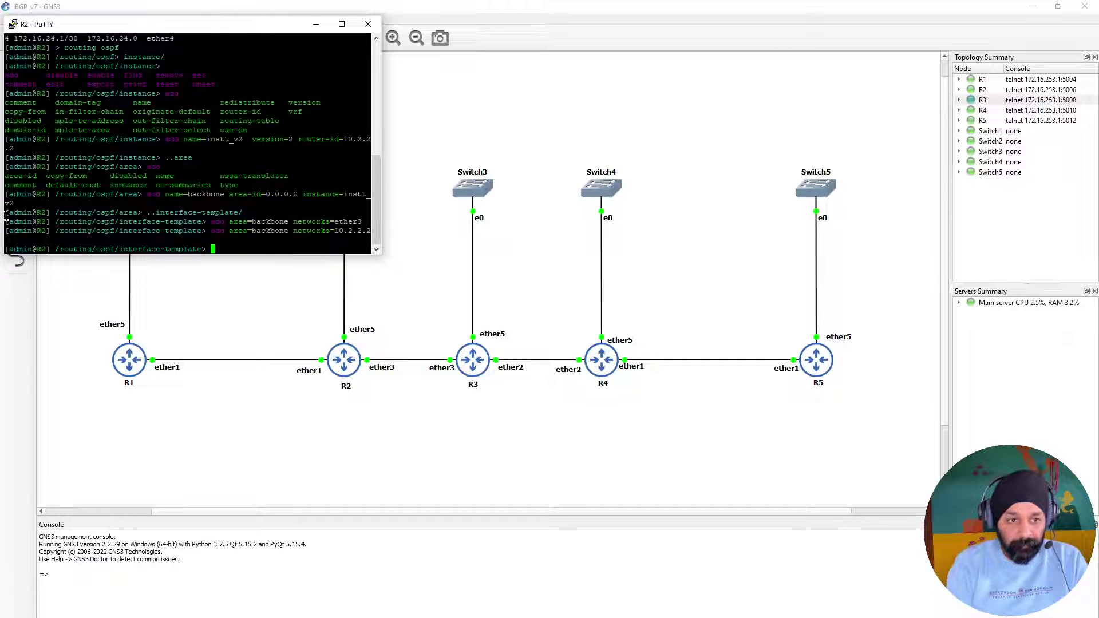
Open R3's console at the top-right and begin the '/ip ro' route print command.
double_click(481, 369)
left_click_drag(374, 132, 585, 17)
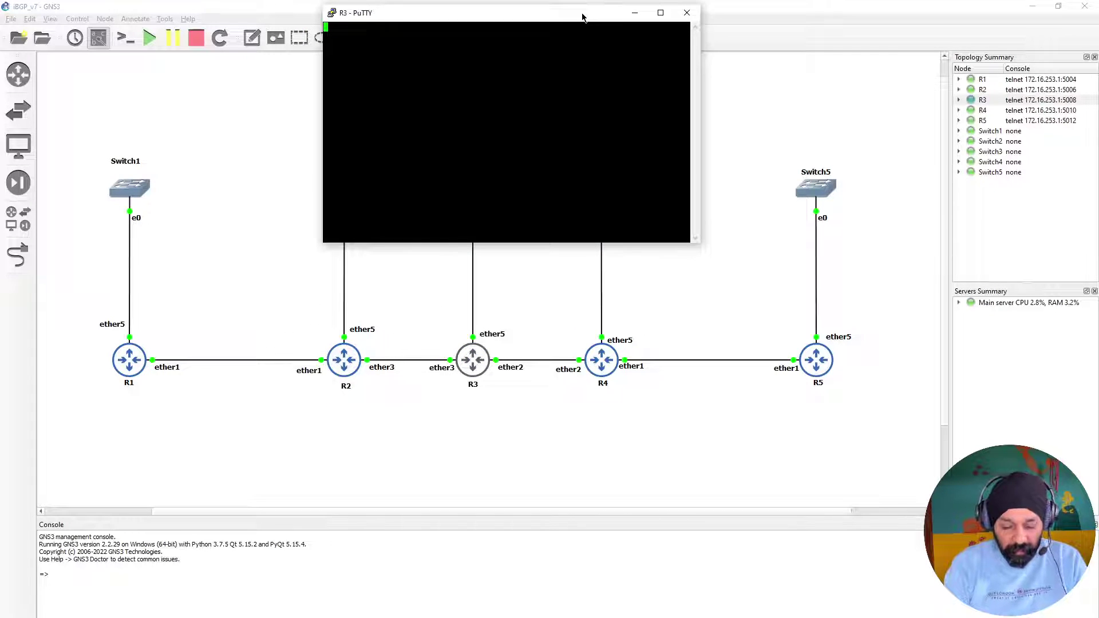
key("Return")
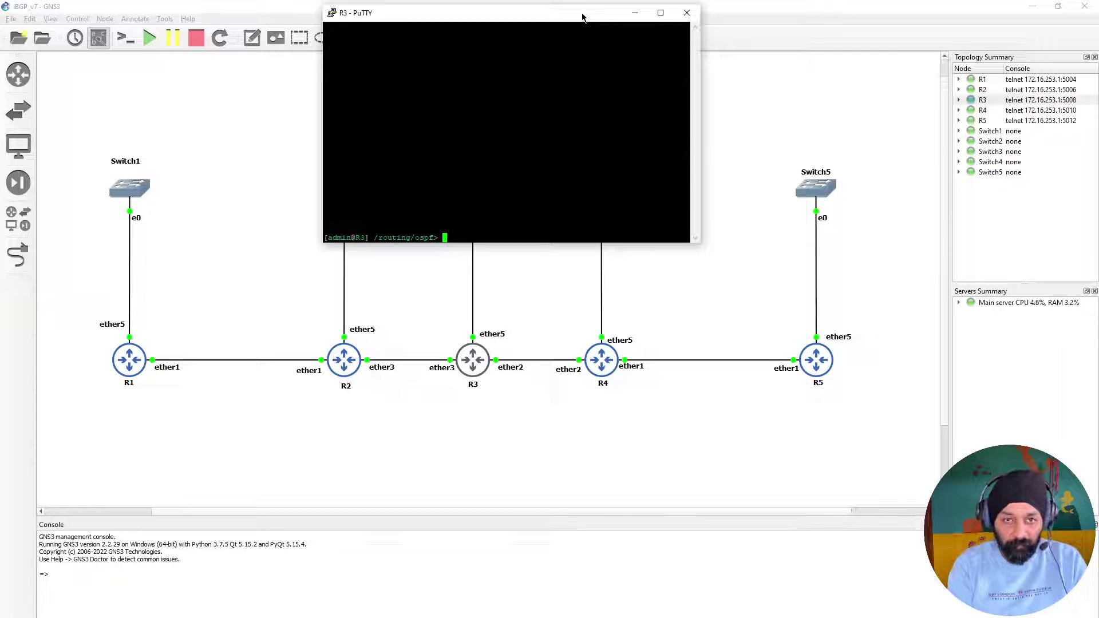
type("/ip route pri")
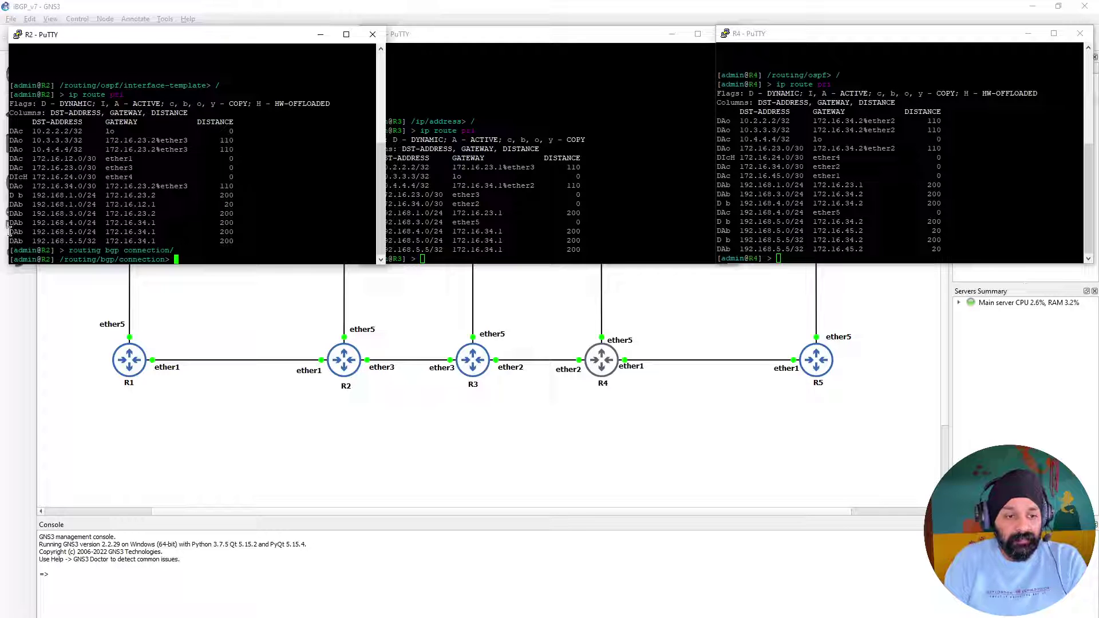
left_click_drag(9, 231, 237, 229)
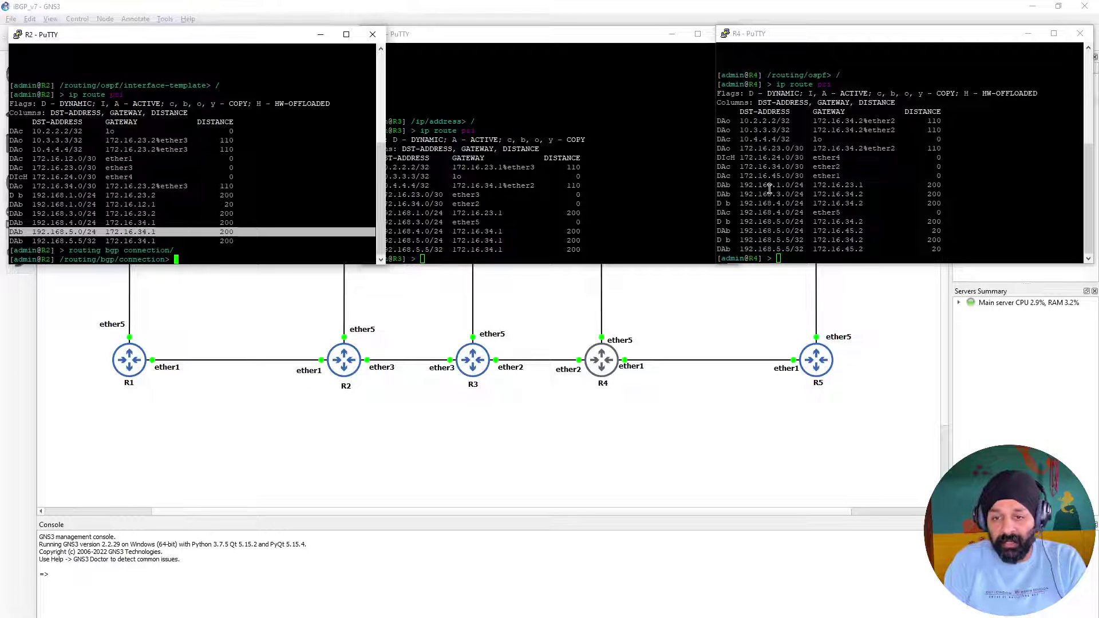
left_click_drag(963, 184, 713, 185)
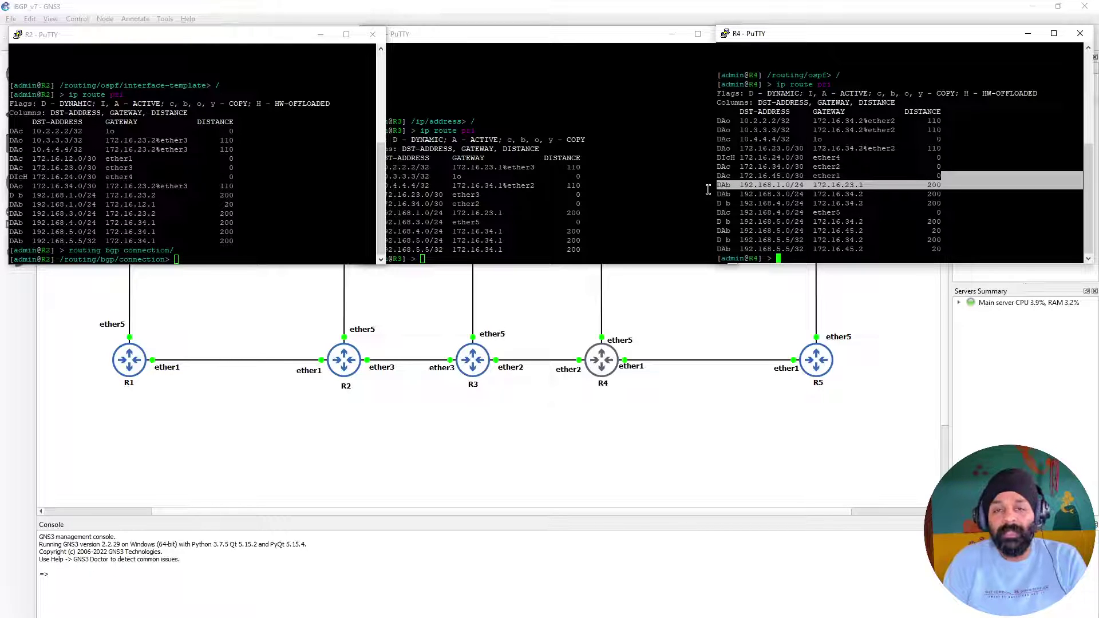
left_click(293, 225)
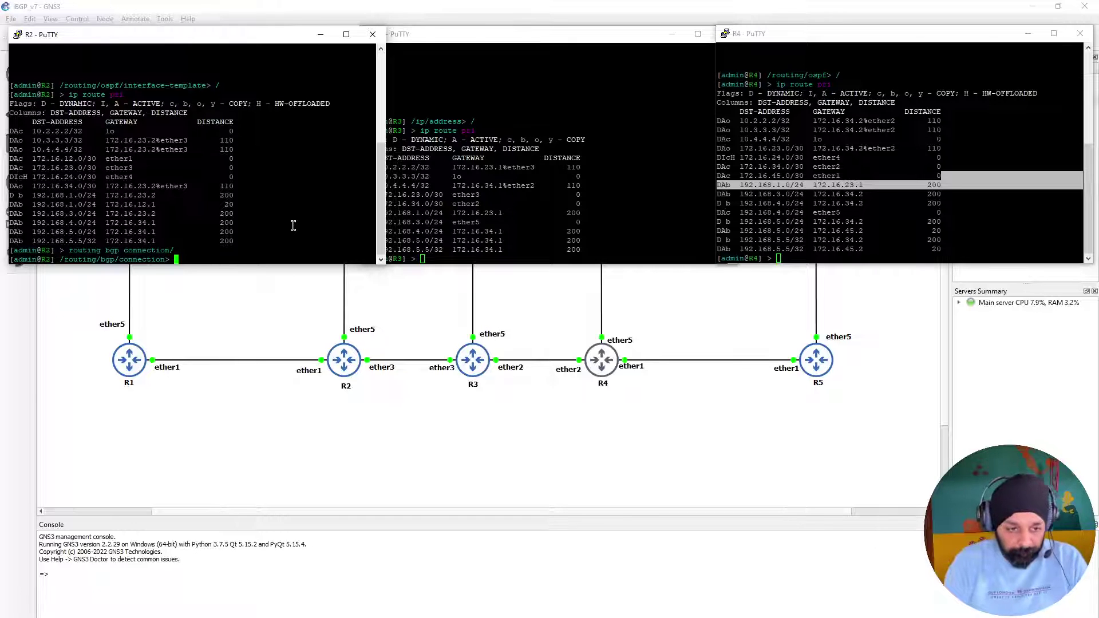
Add BGP connection to-R4-multi: multihop, AS 200, remote 10.4.4.4, local 10.2.2.2, force-self, role ibgp.
type("add")
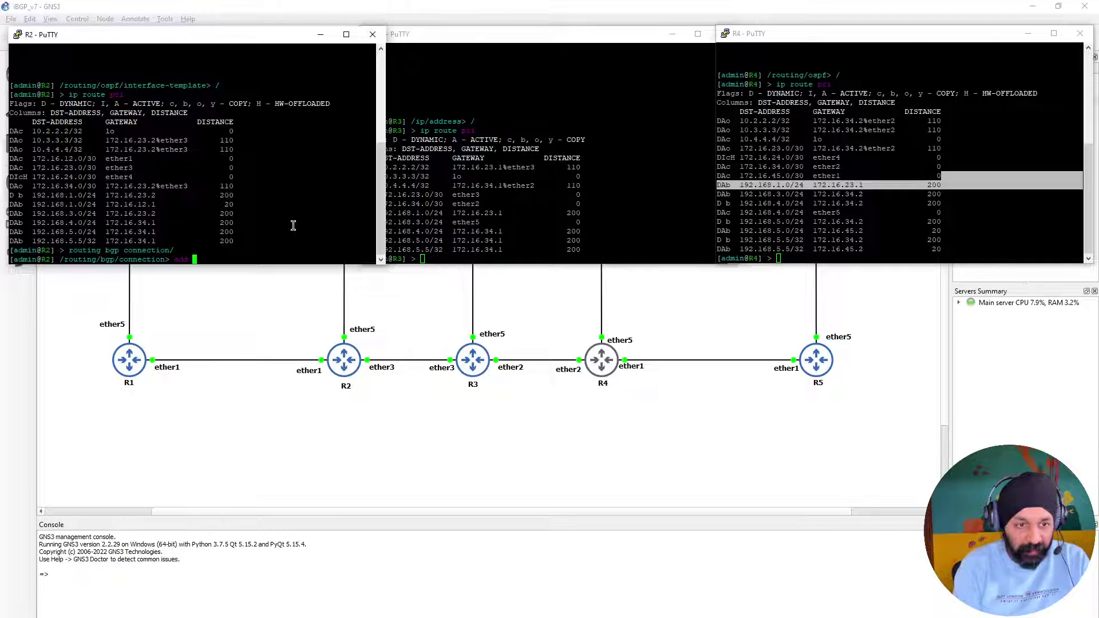
key("Tab")
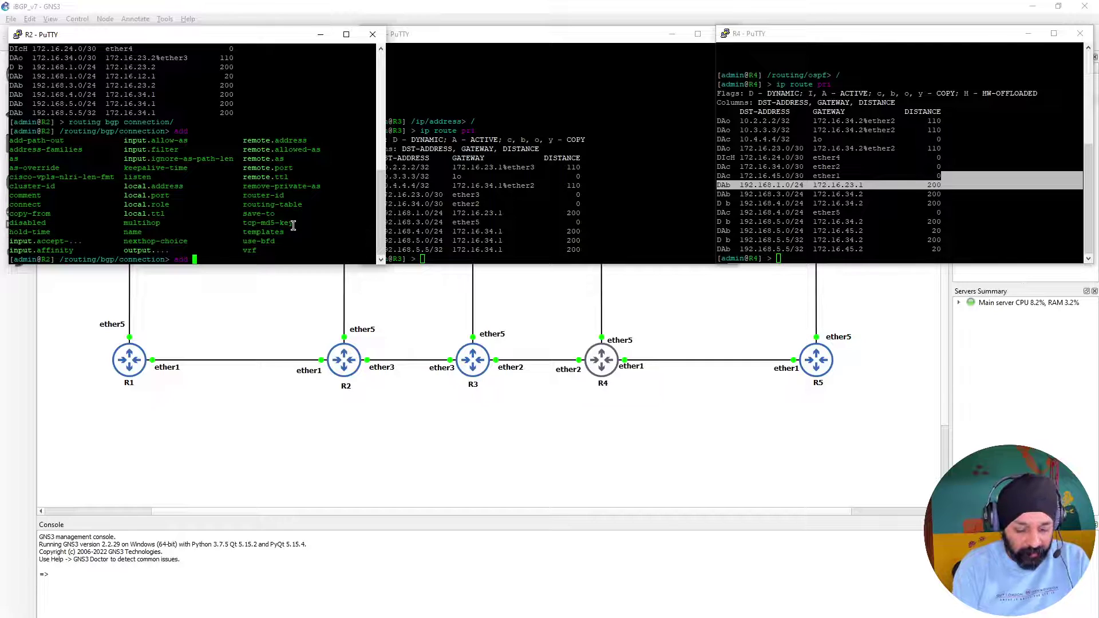
type("name=to-R4")
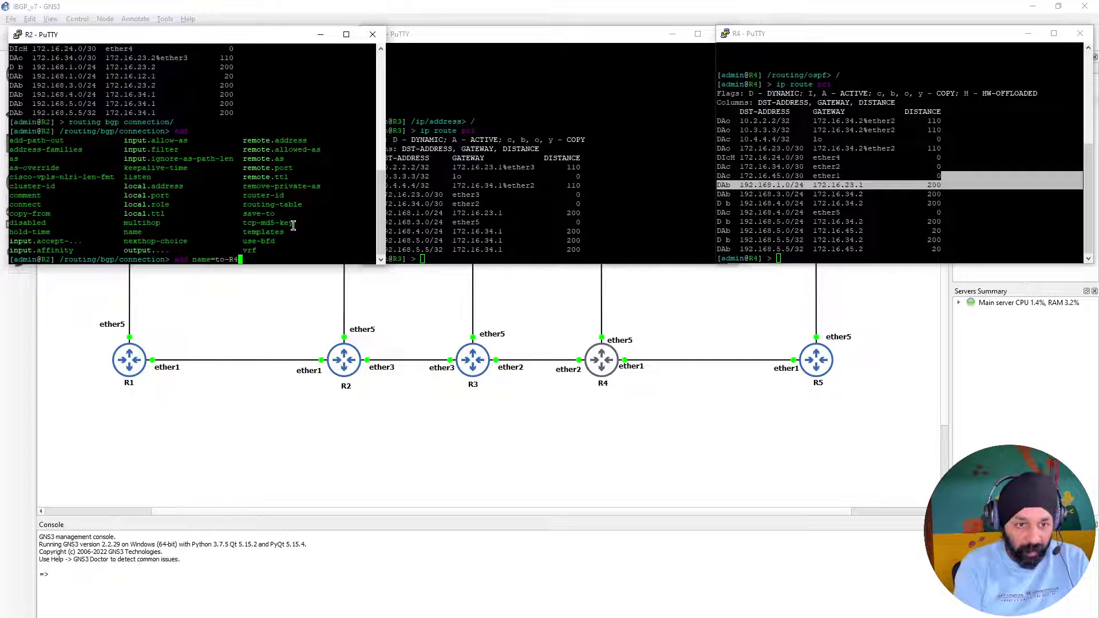
type("-multi")
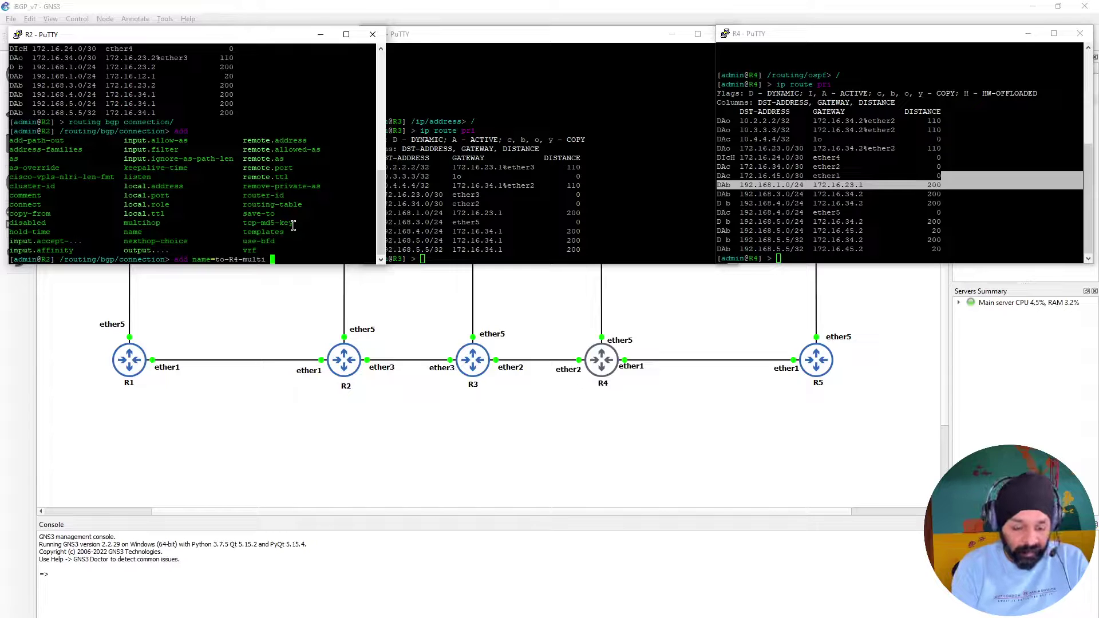
type(" connect=")
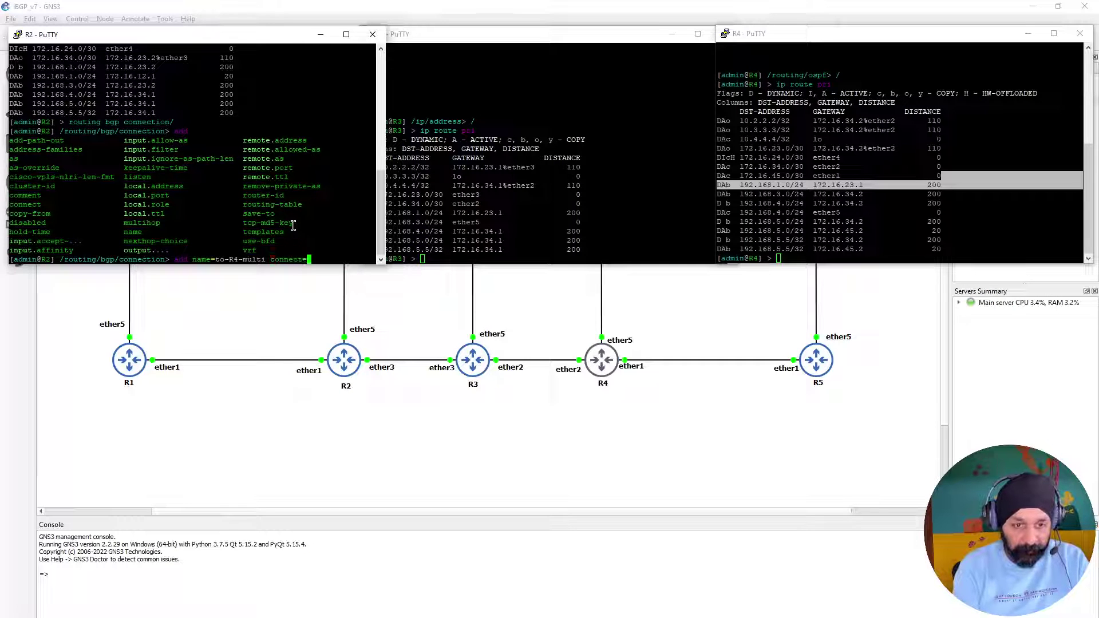
type("yes listen=")
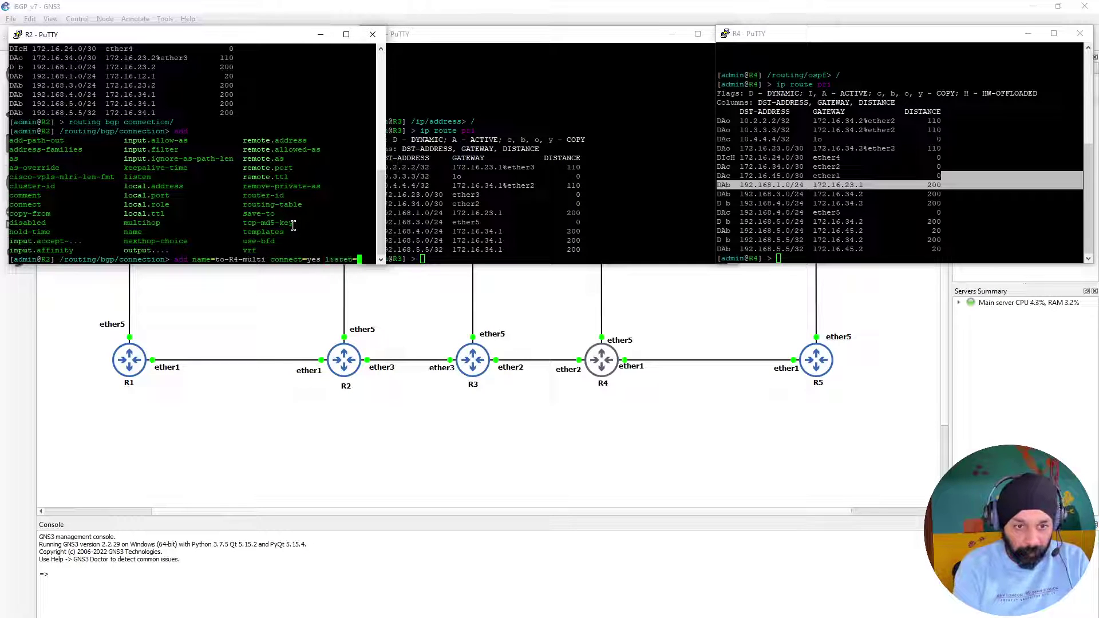
type("yes m")
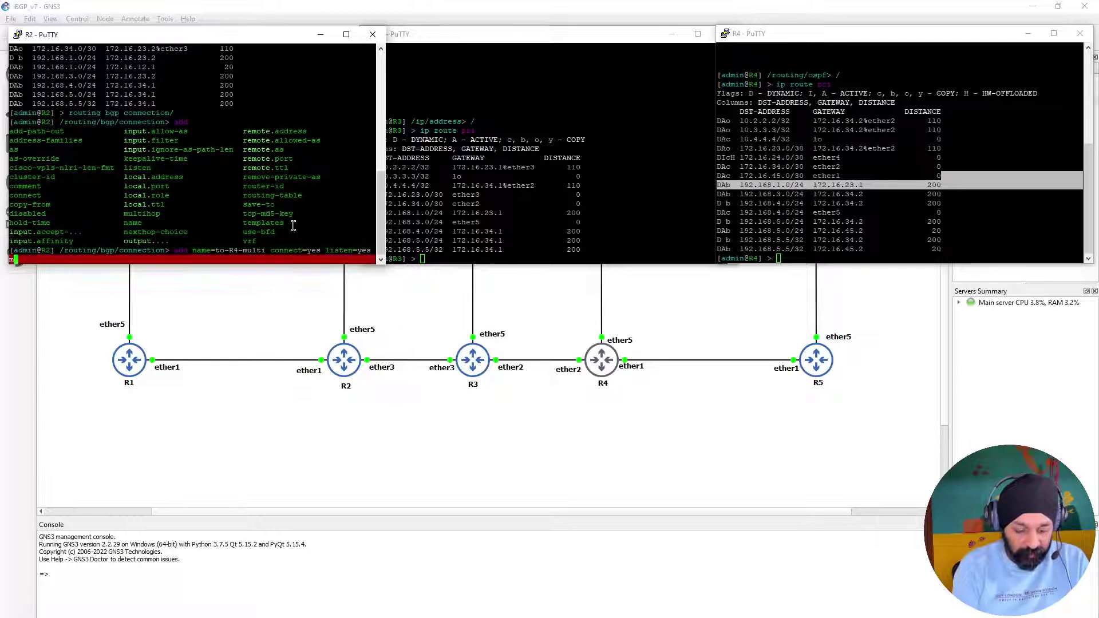
type("ultihop=yes ")
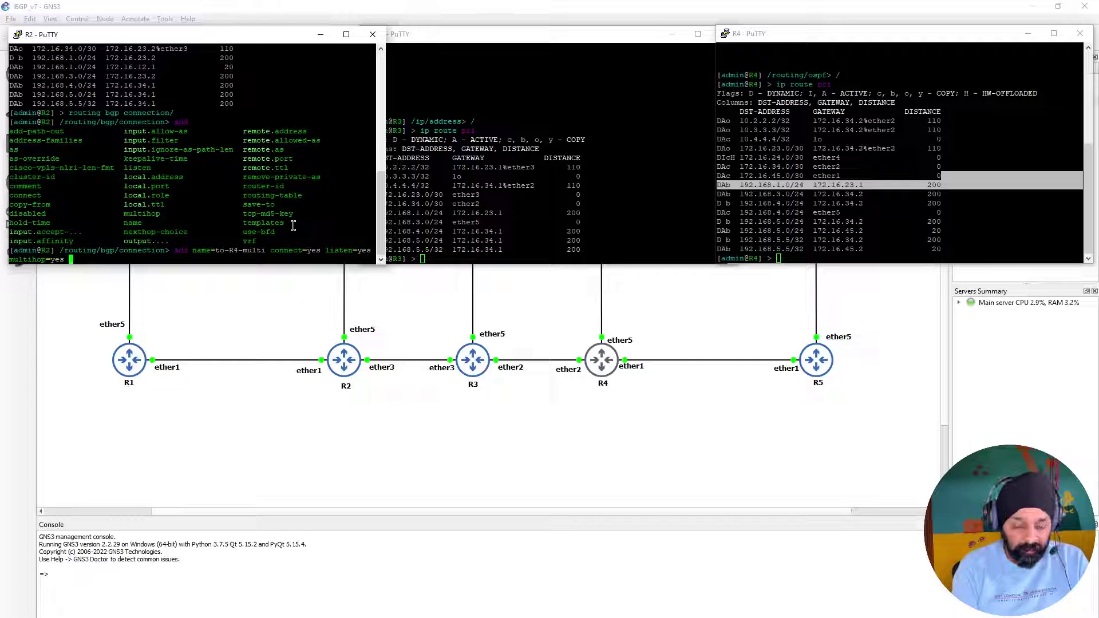
type("as=2")
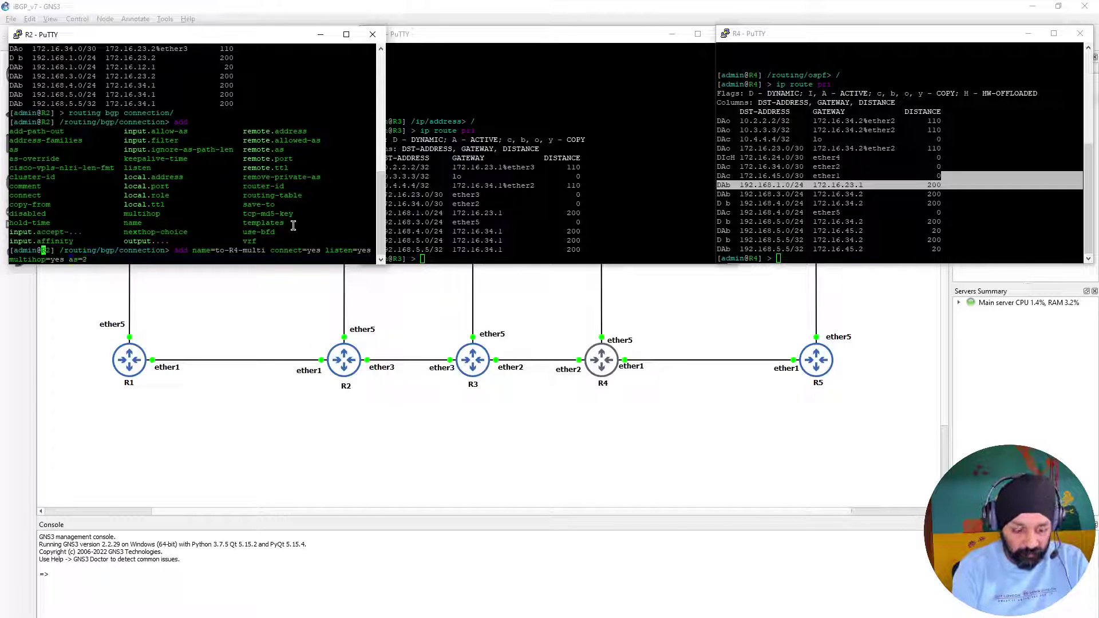
type("00 remote")
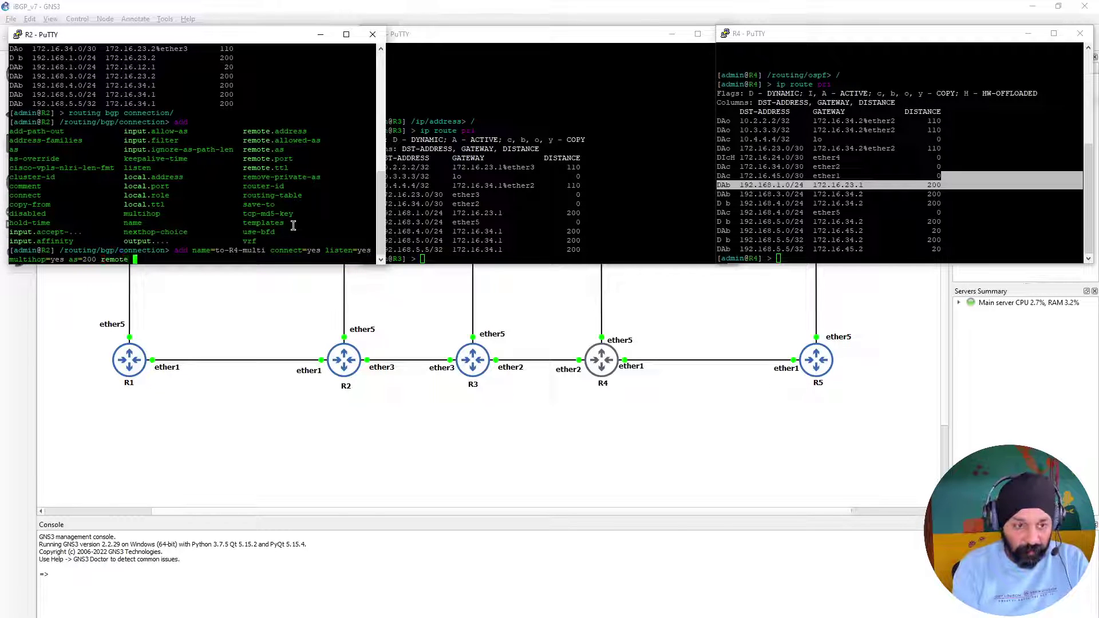
key("BackSpace")
type(".address=")
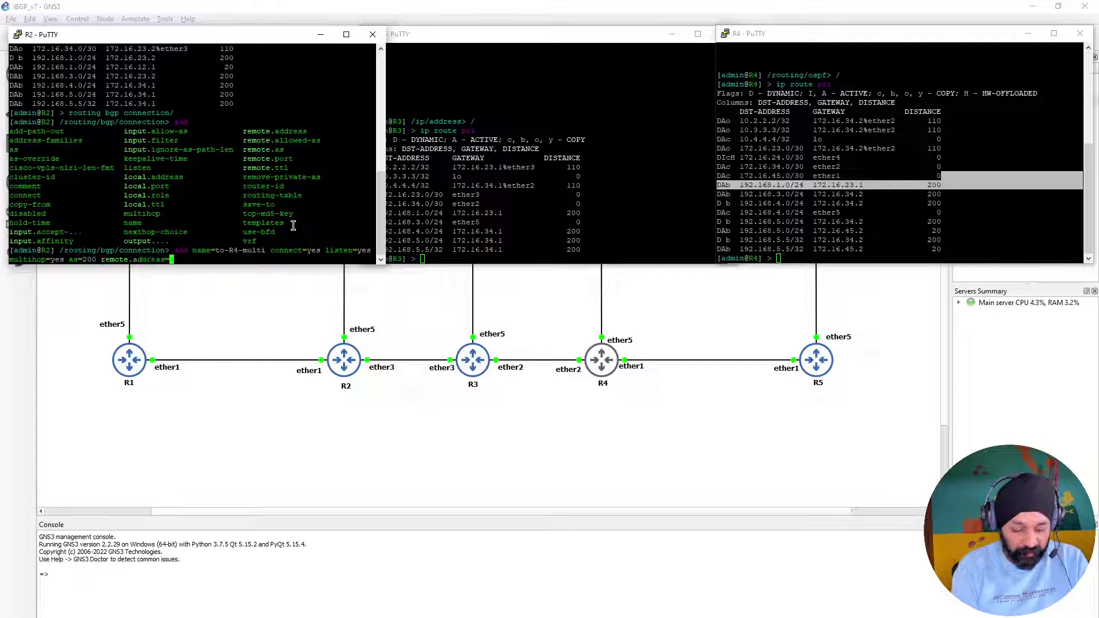
type("10")
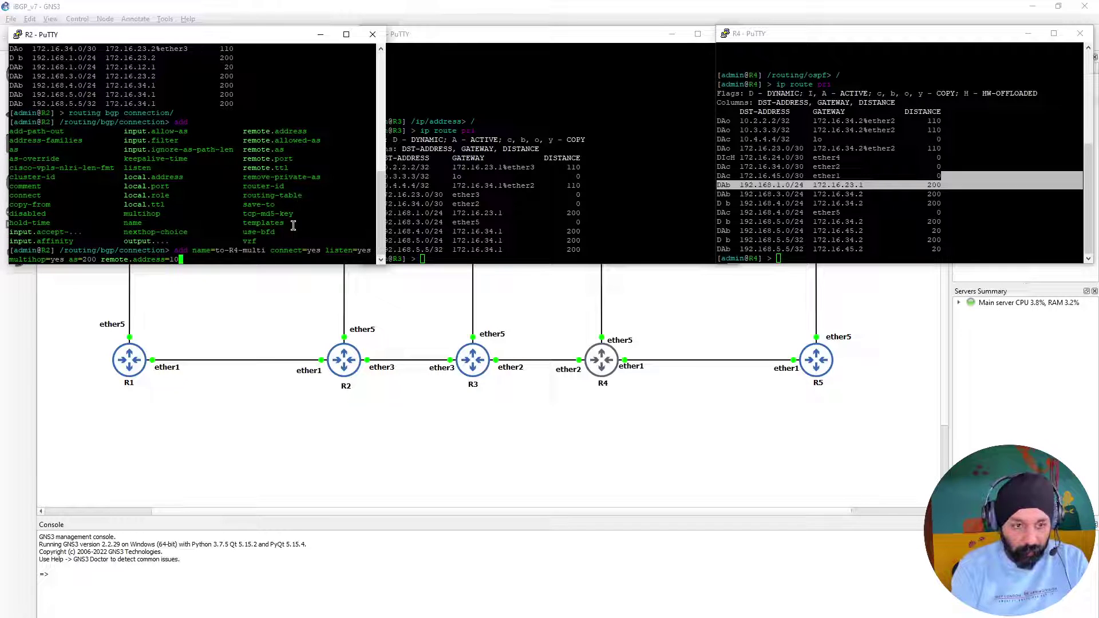
type(".4.4.4")
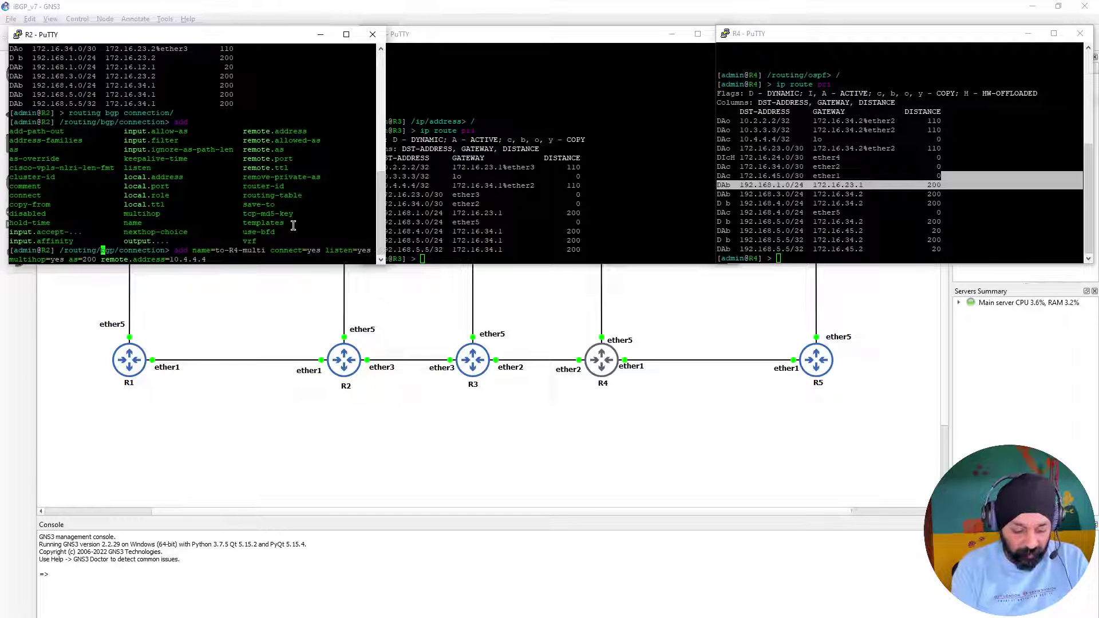
type(" .as=200 ")
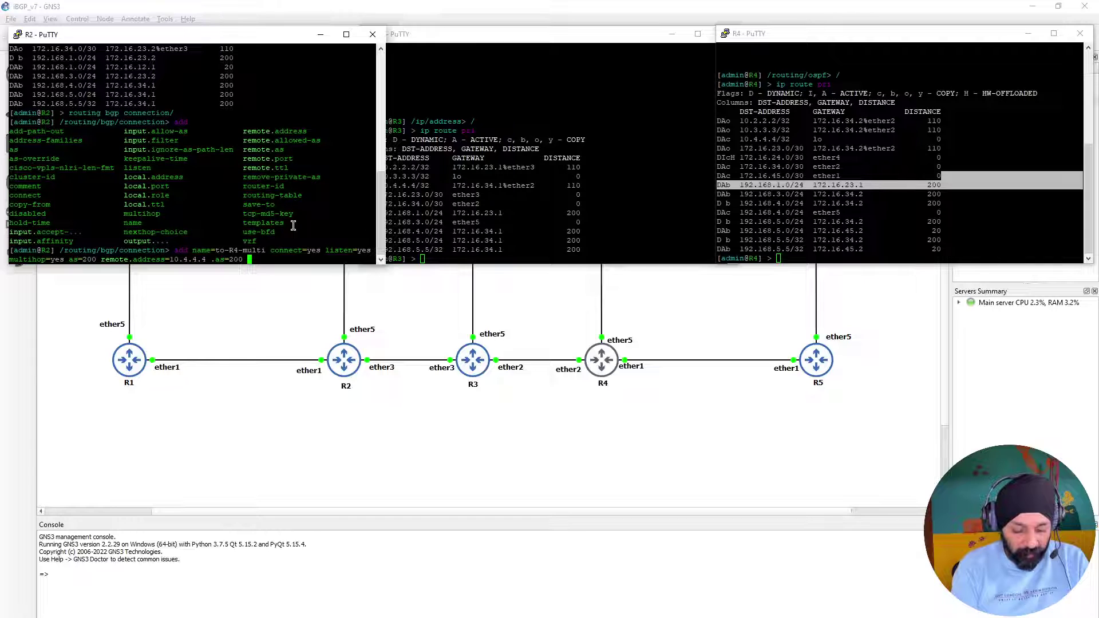
type("local.address=")
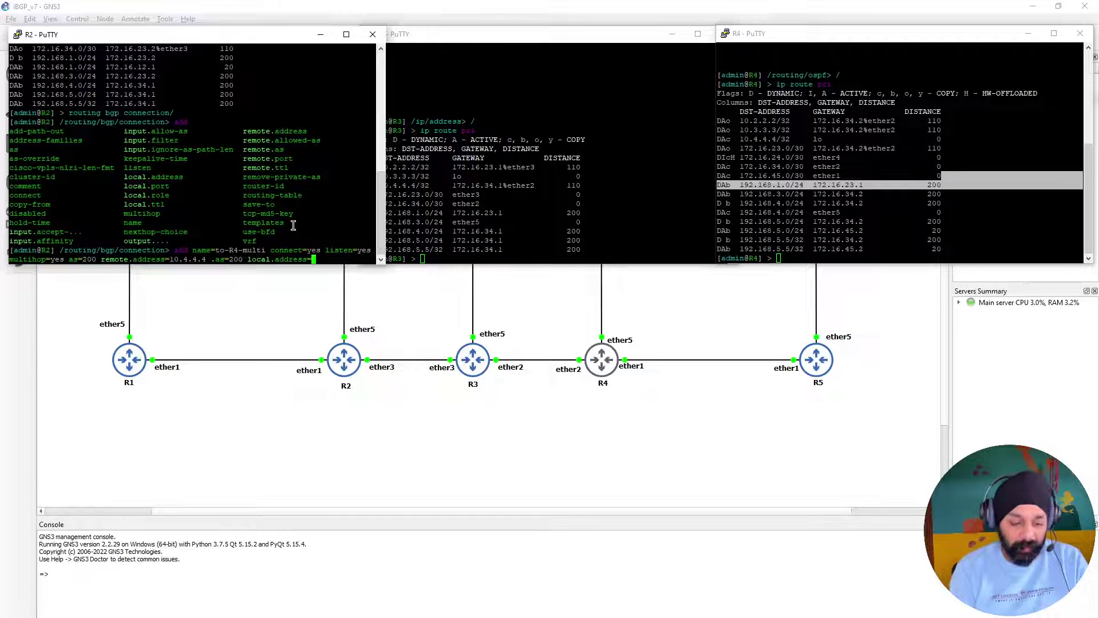
type("10.2.2.")
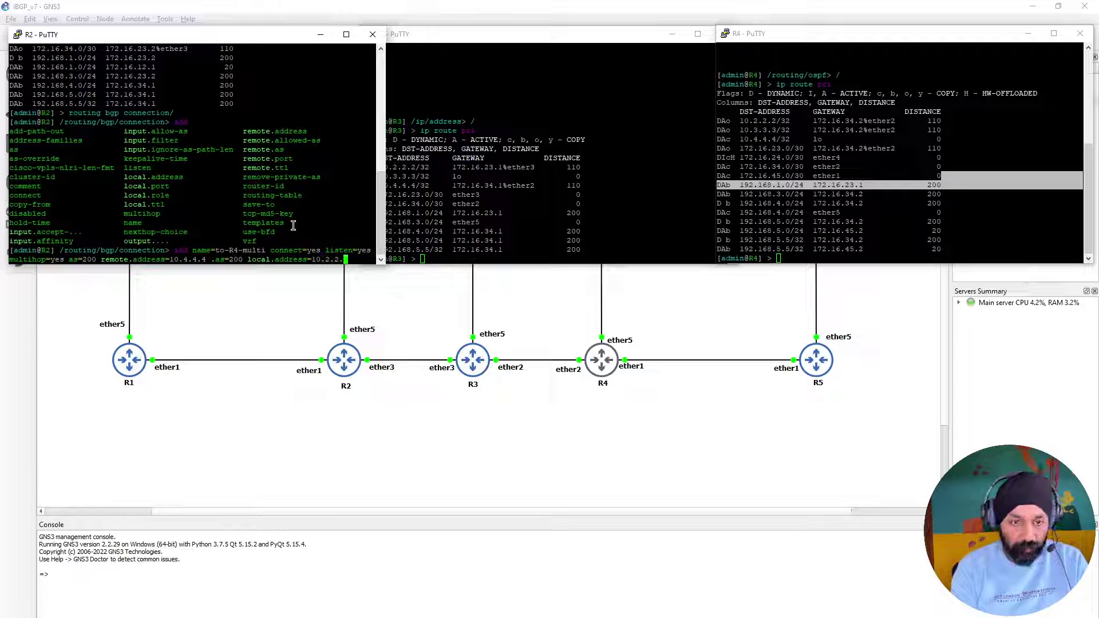
type("2")
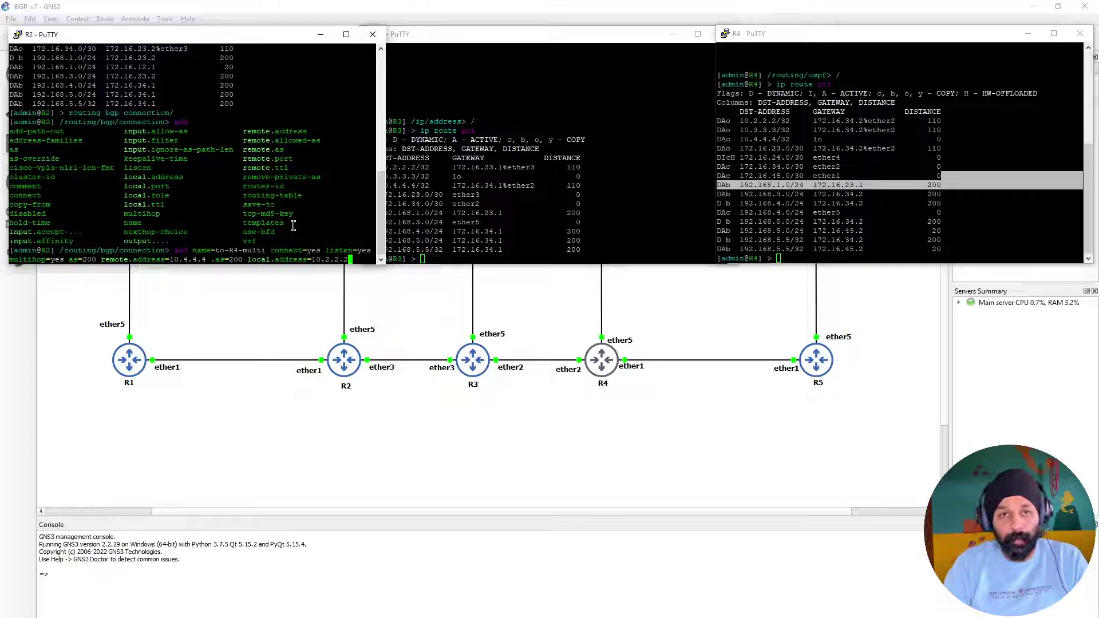
type("m")
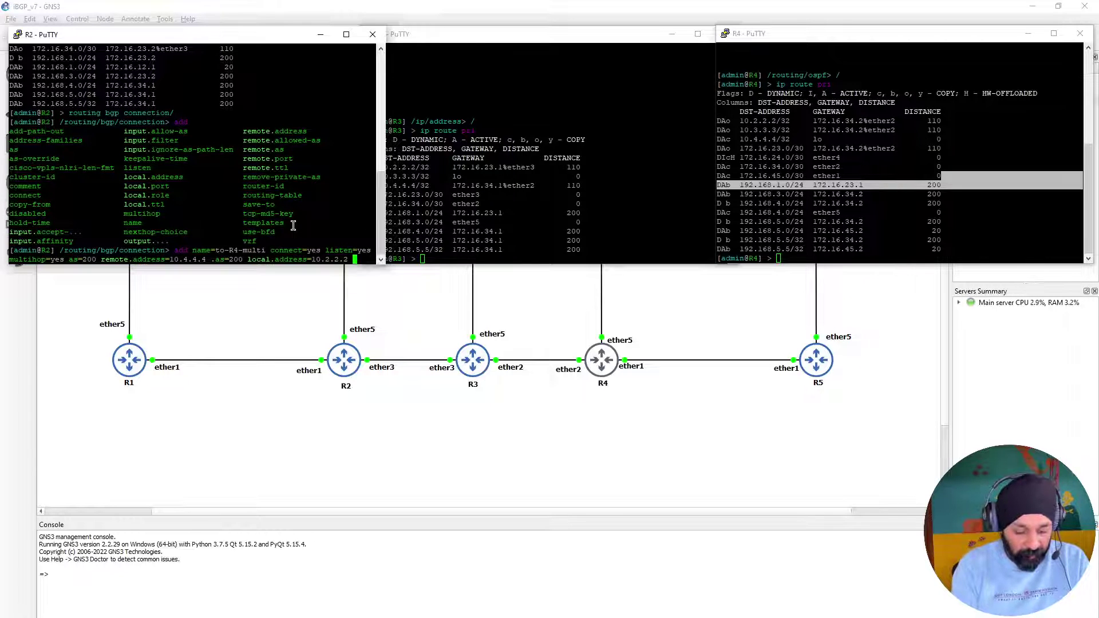
type("exthop-choice=")
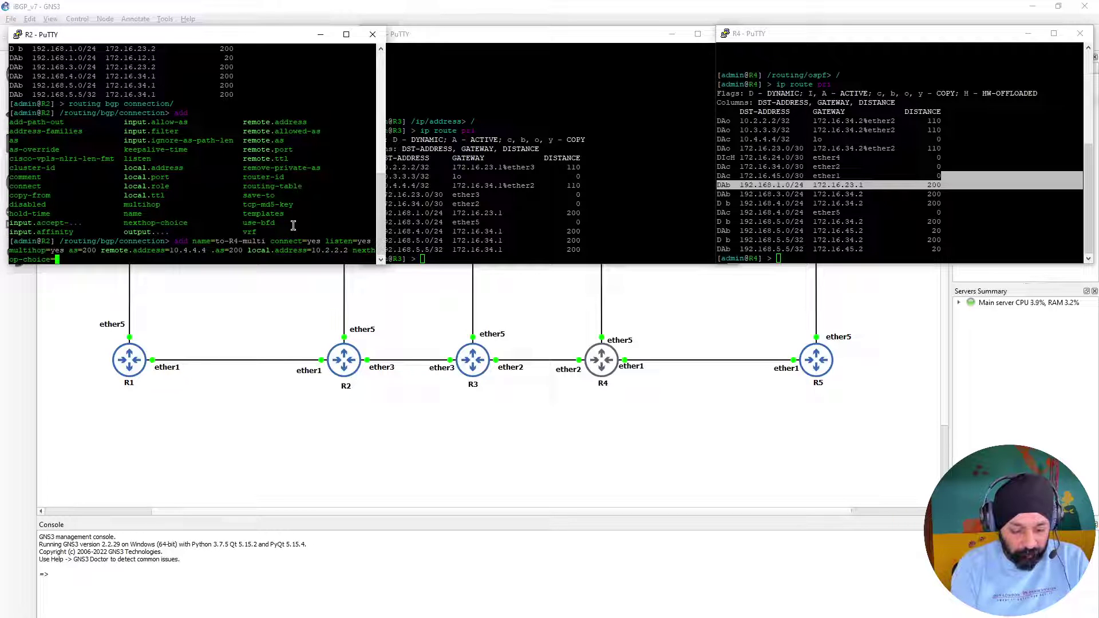
type("force-self ")
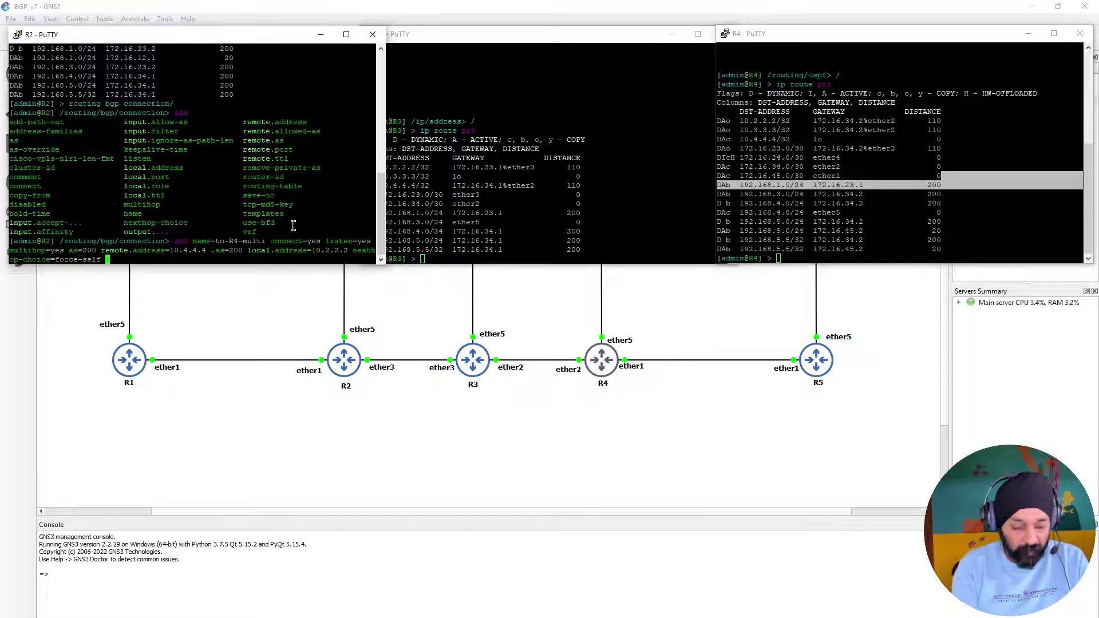
type("router-")
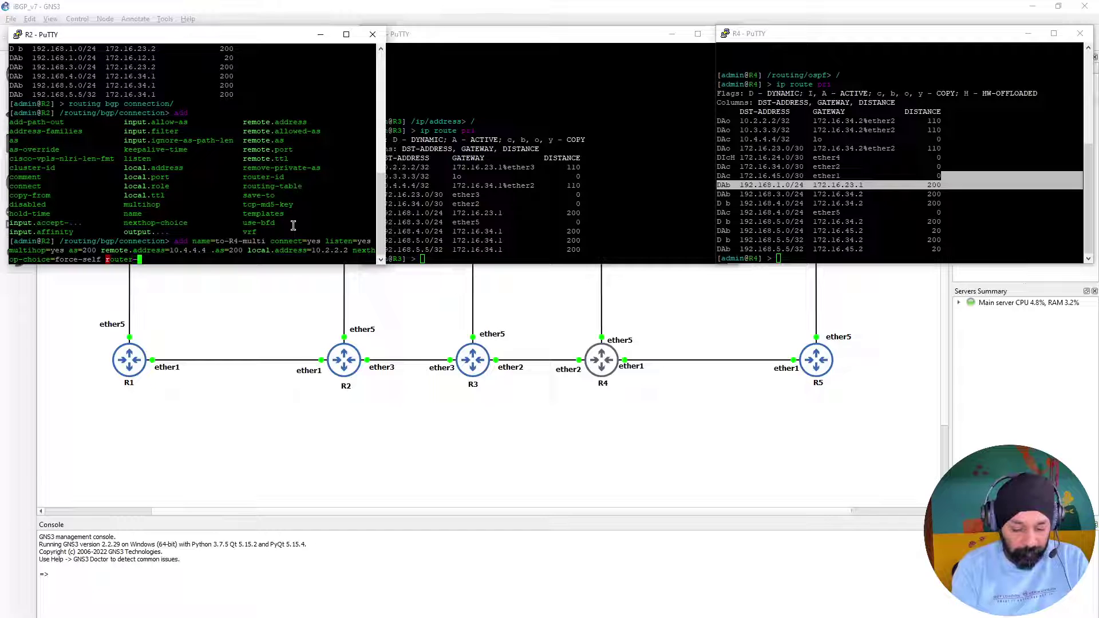
type("id=10.")
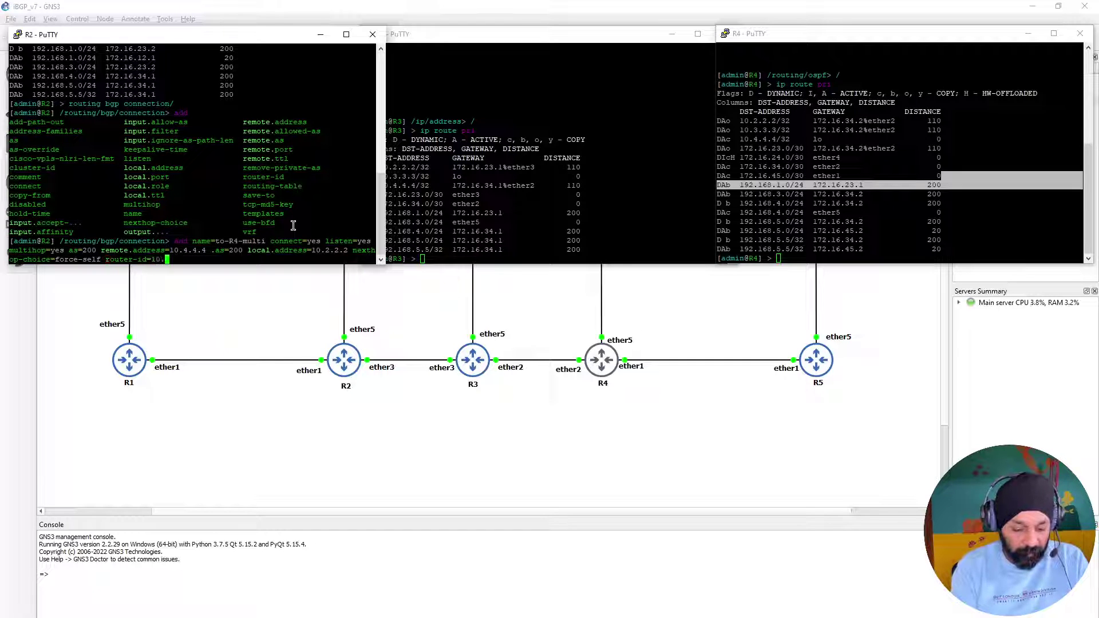
type("2.2.2")
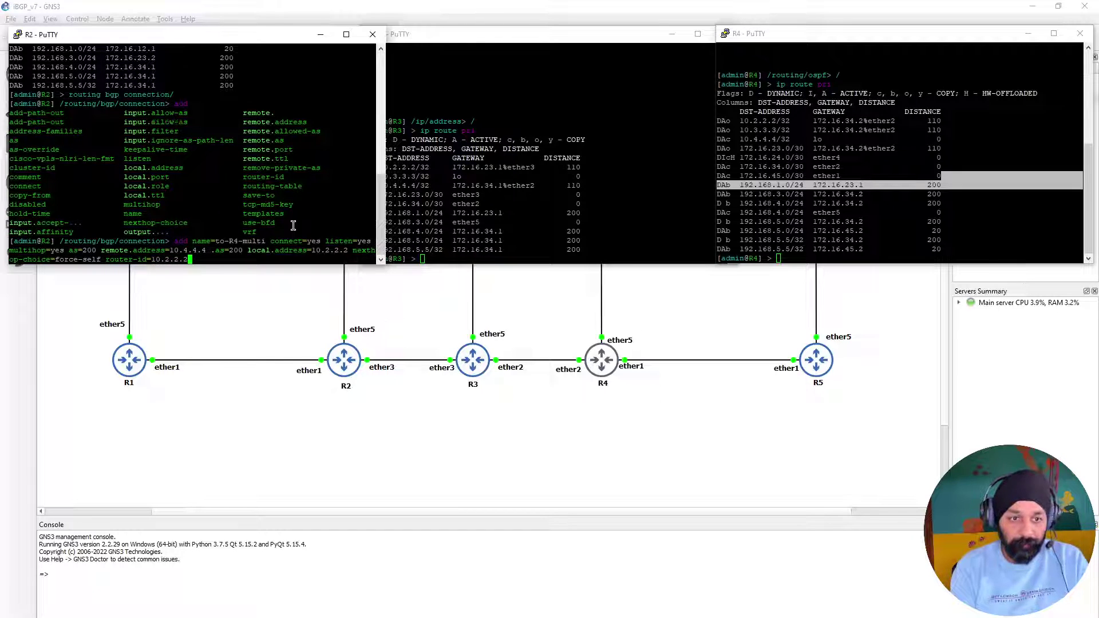
key("Return")
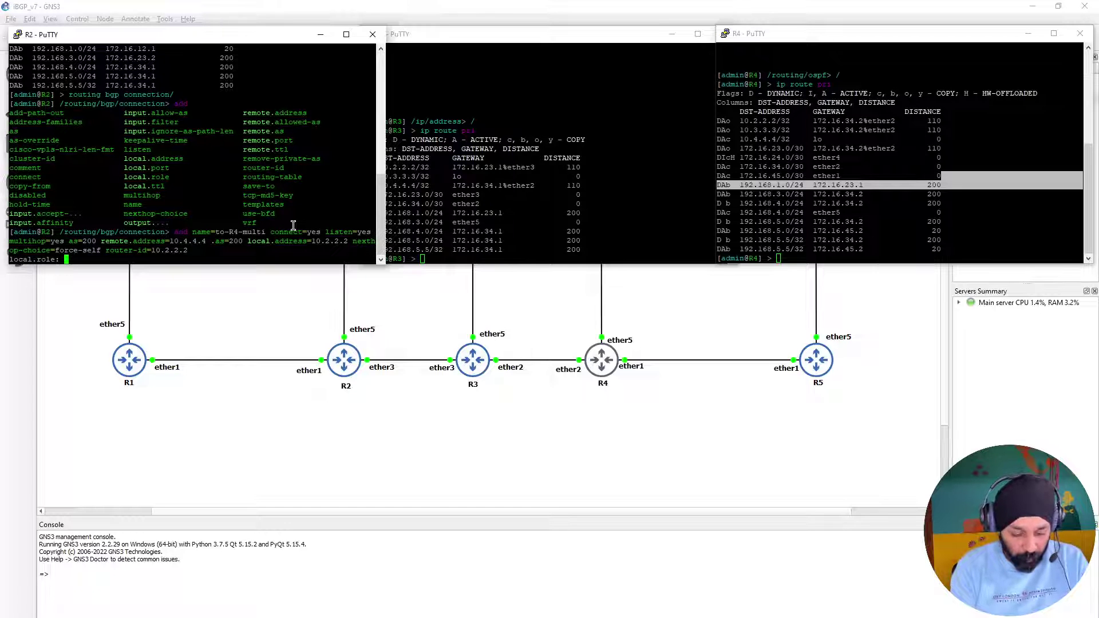
type("ibgp")
key("Return")
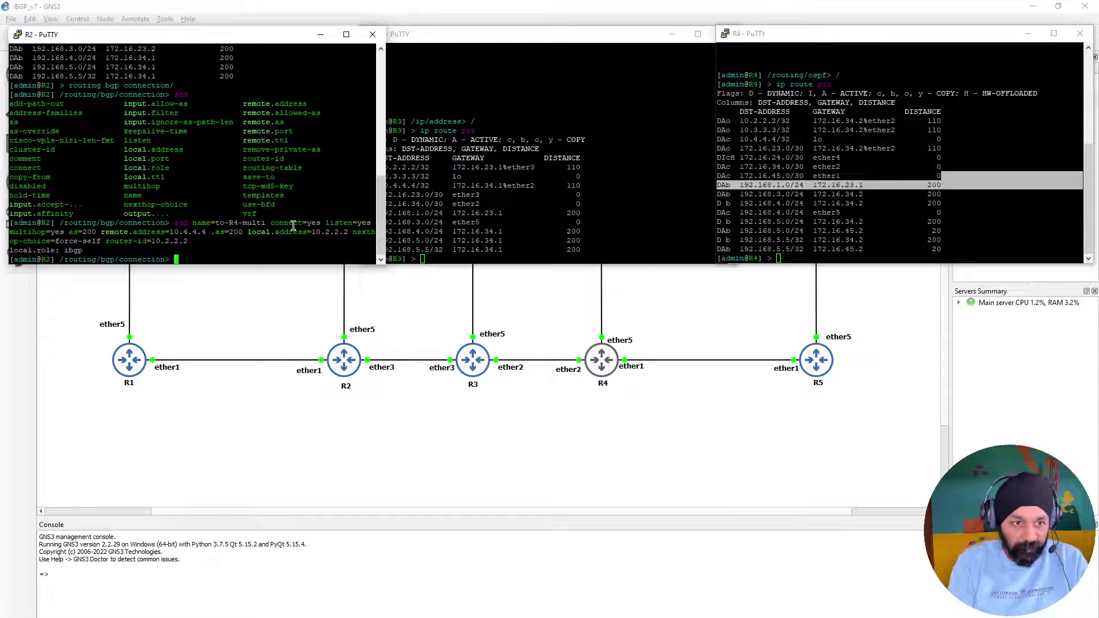
On R4, add BGP connection to-R2-multi: multihop, AS 200, remote 10.2.2.2, local 10.4.4.4, force-self, ibgp.
left_click(917, 174)
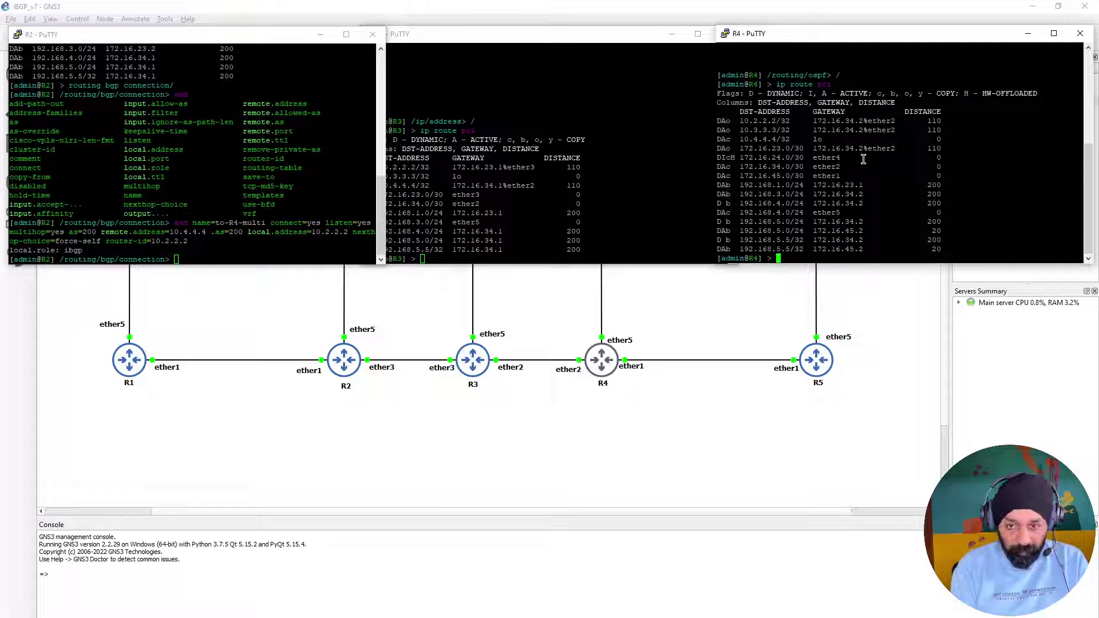
type("rou")
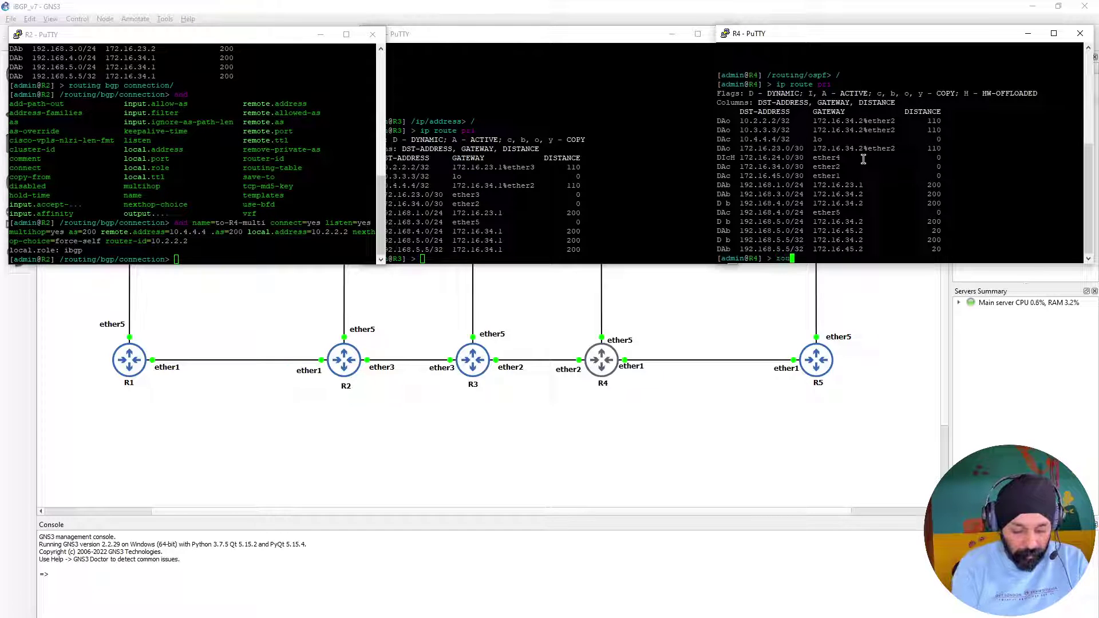
type("ting bgp co")
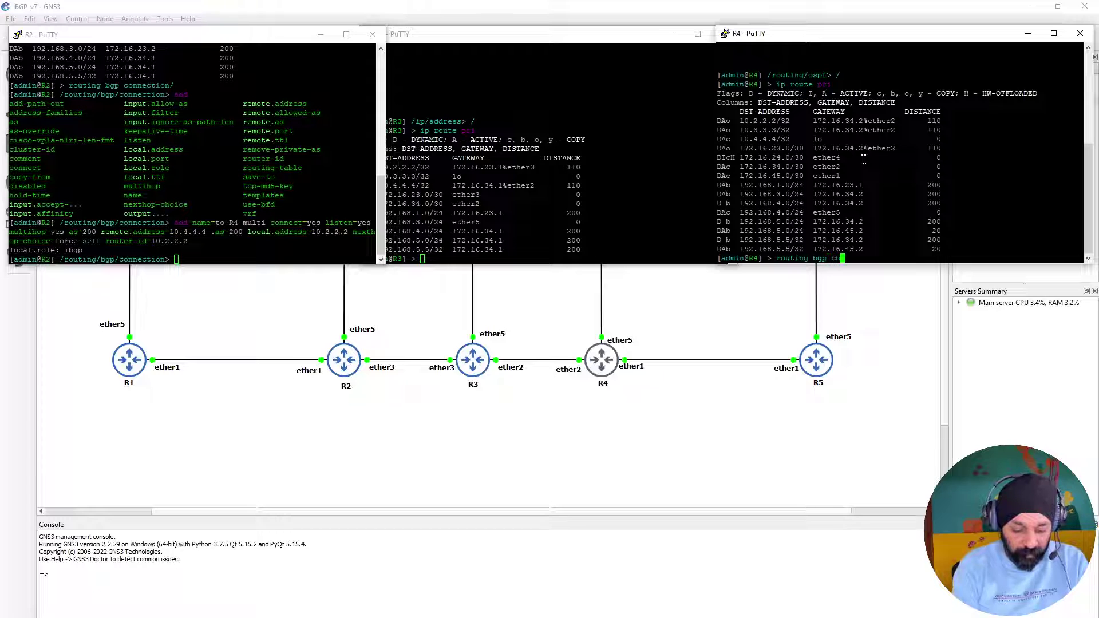
type("nnect add")
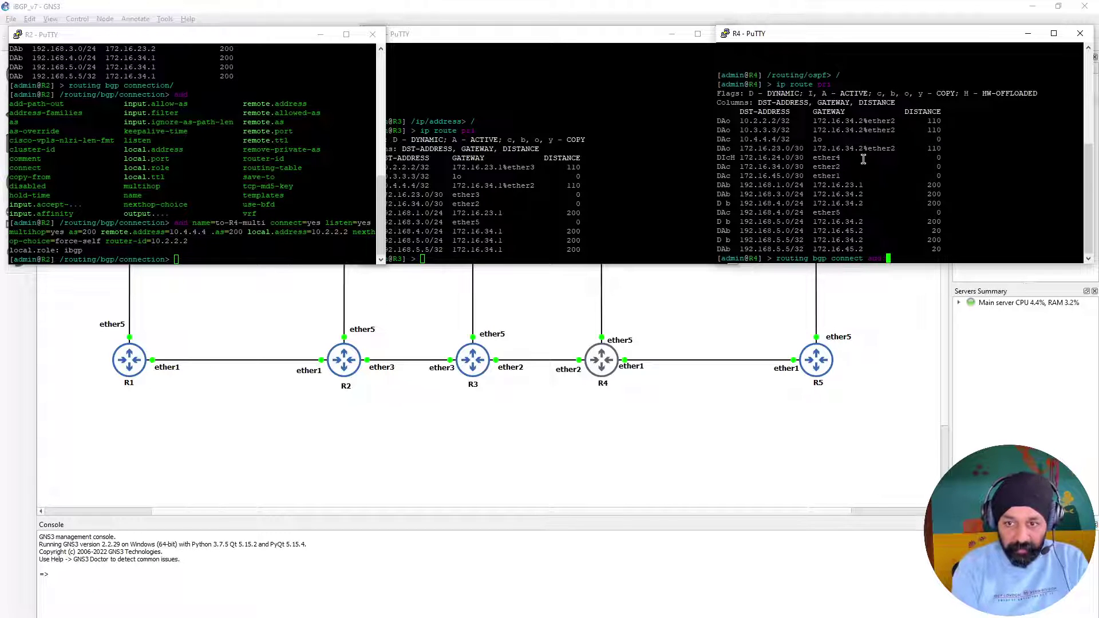
type(" name")
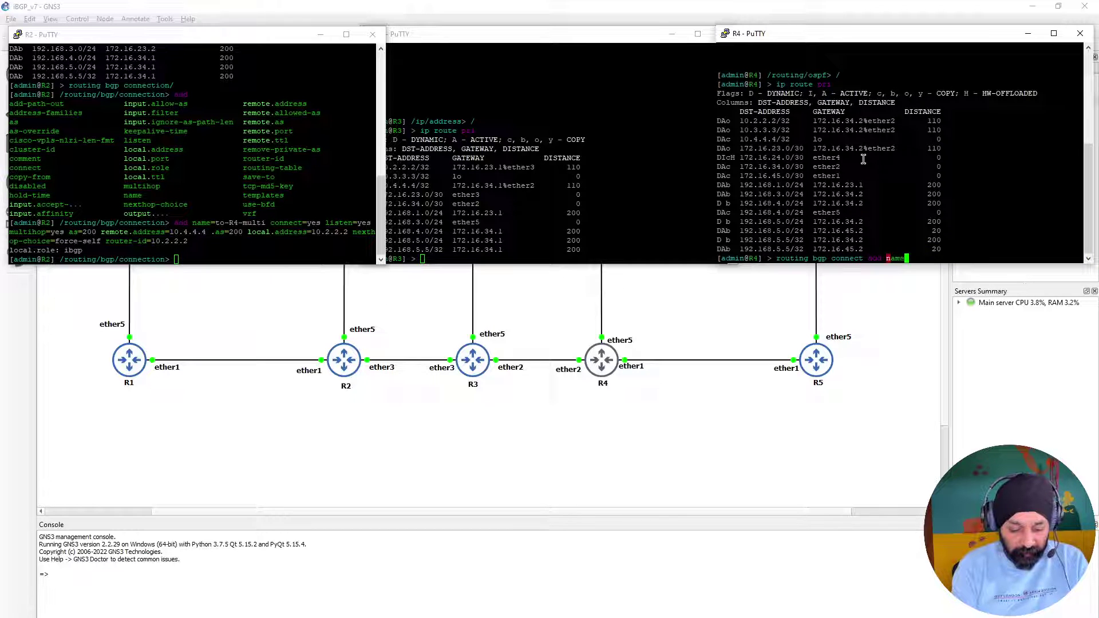
type("=to-R2-")
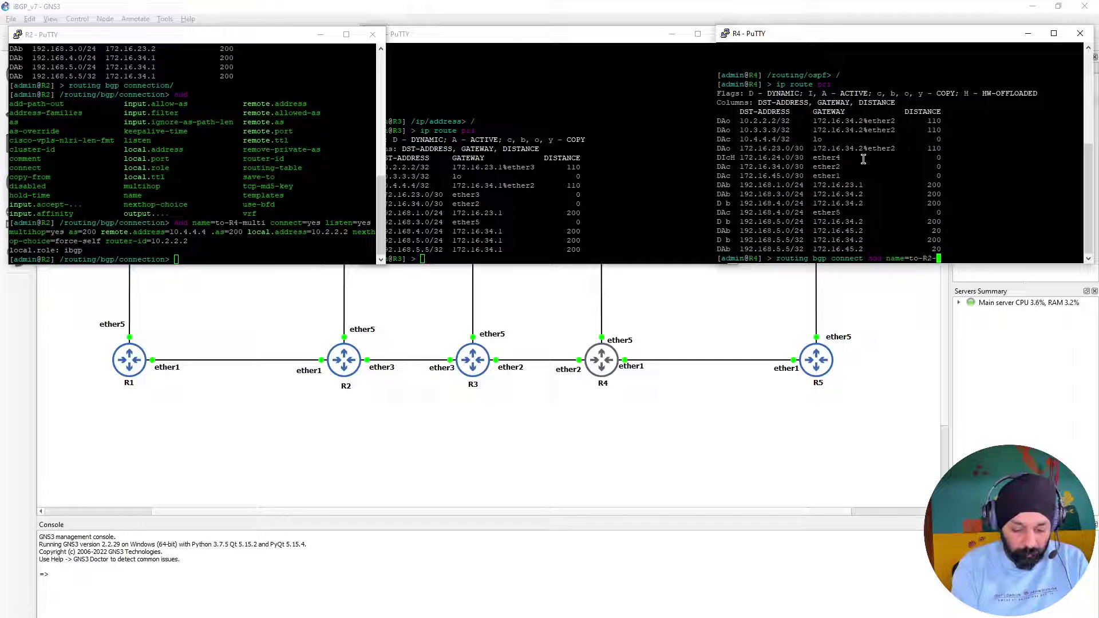
type("multi")
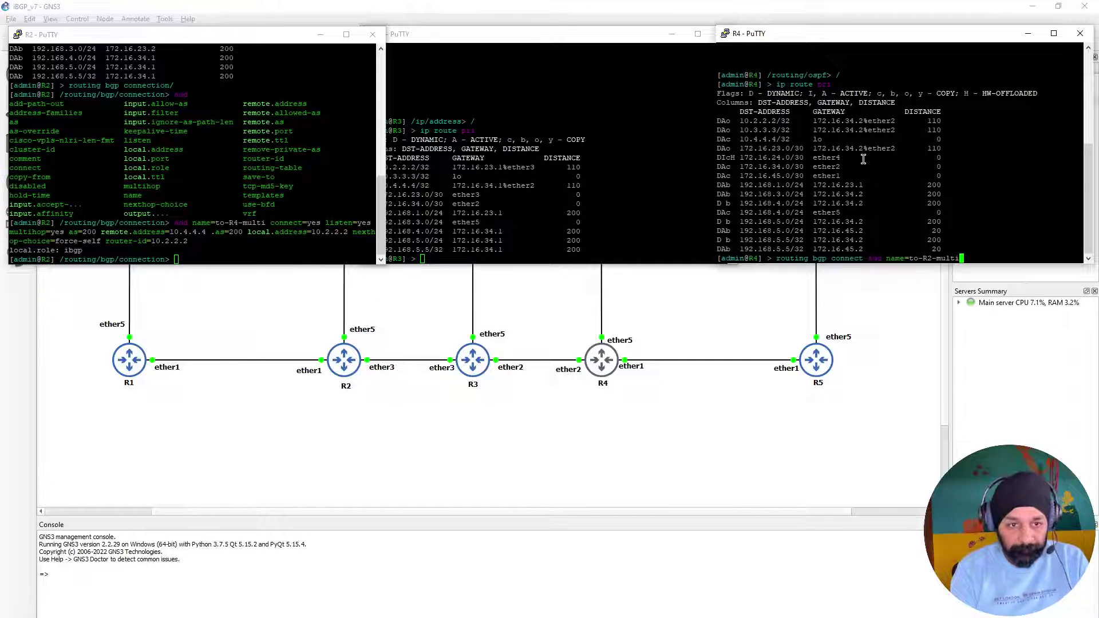
type("conn")
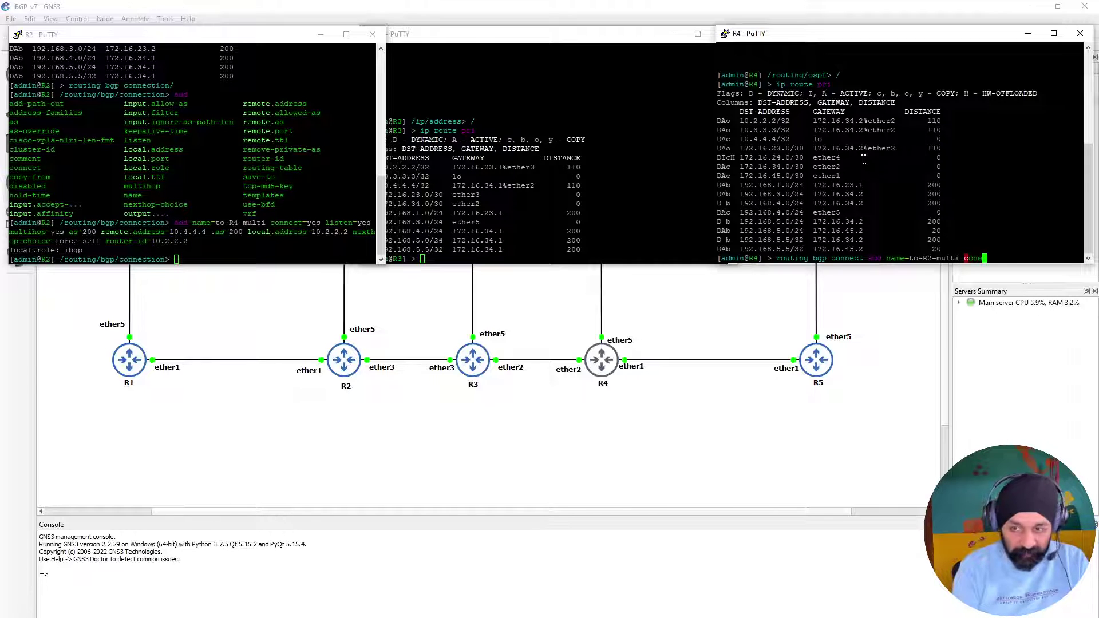
type("ect=yes ")
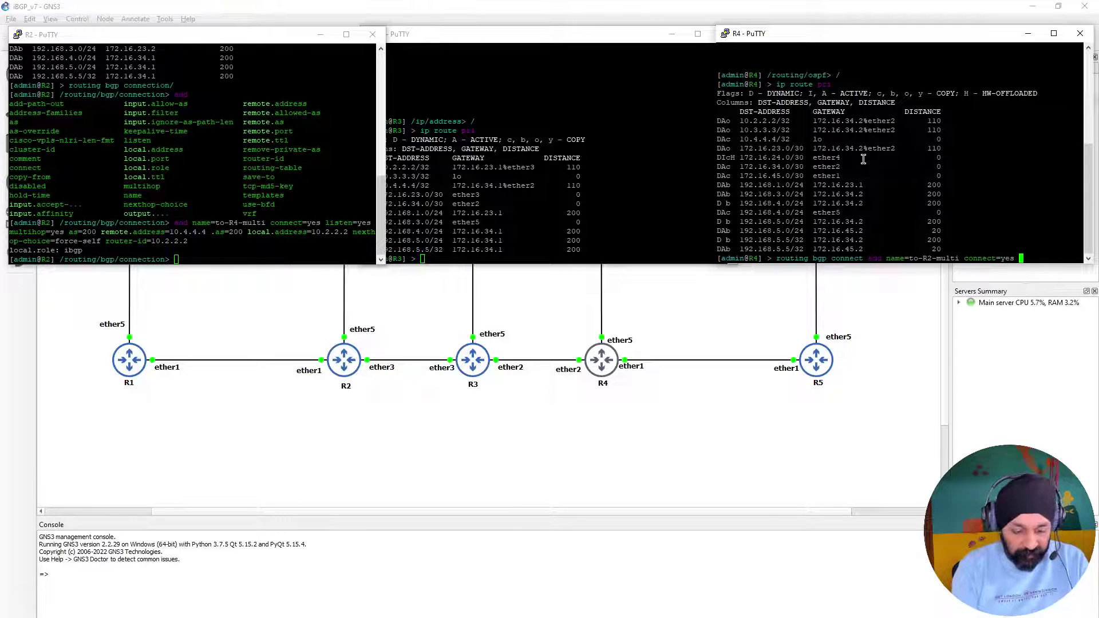
type("listen=")
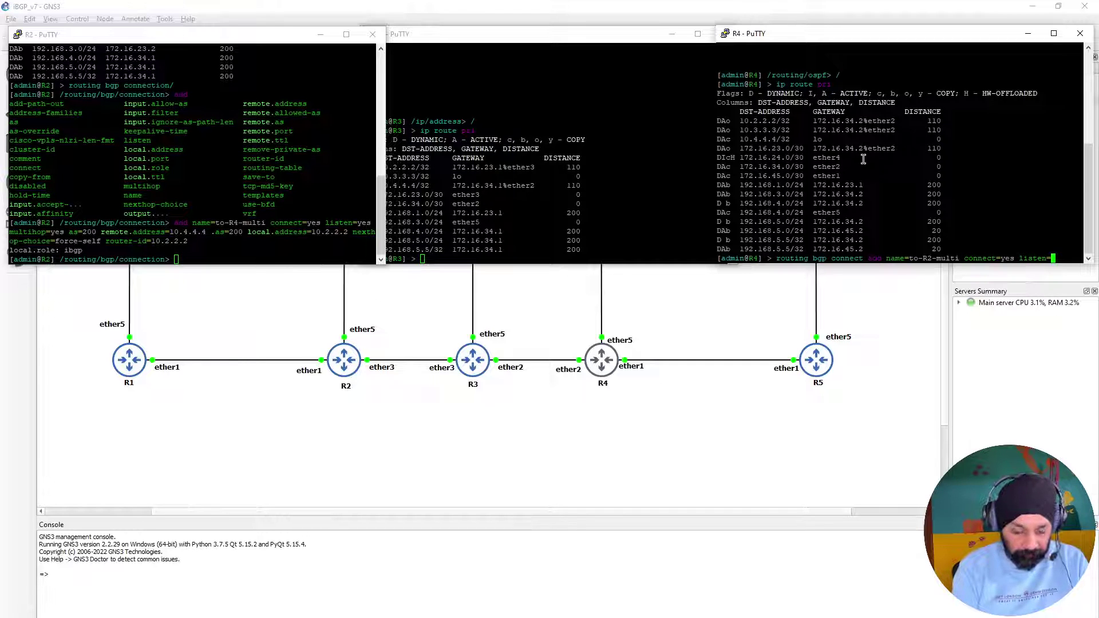
type("yes mult")
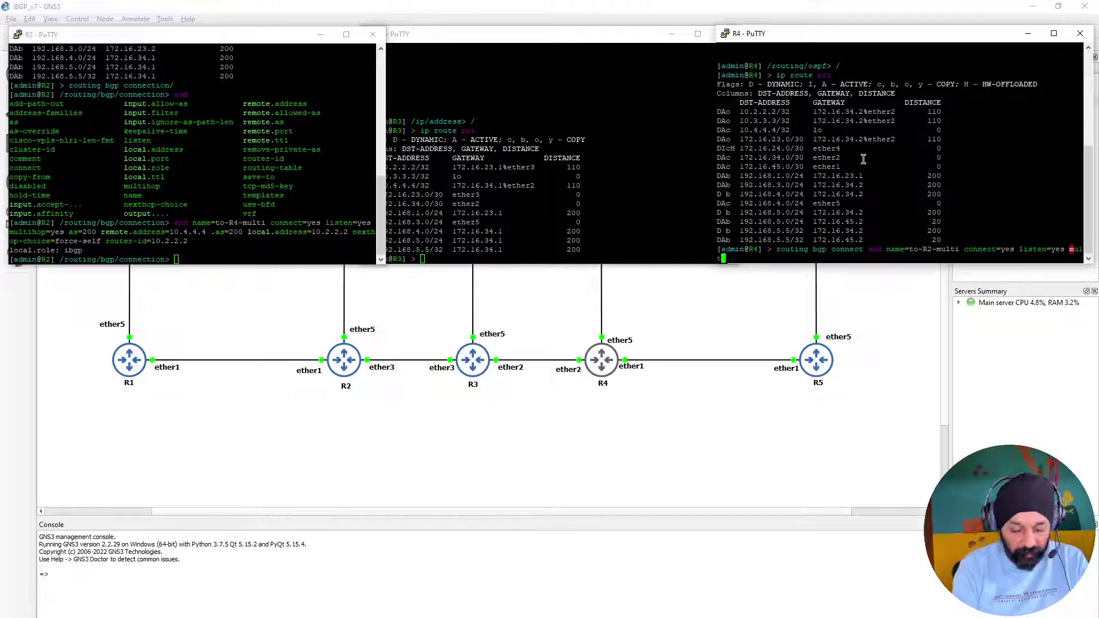
type("ihop=yes ")
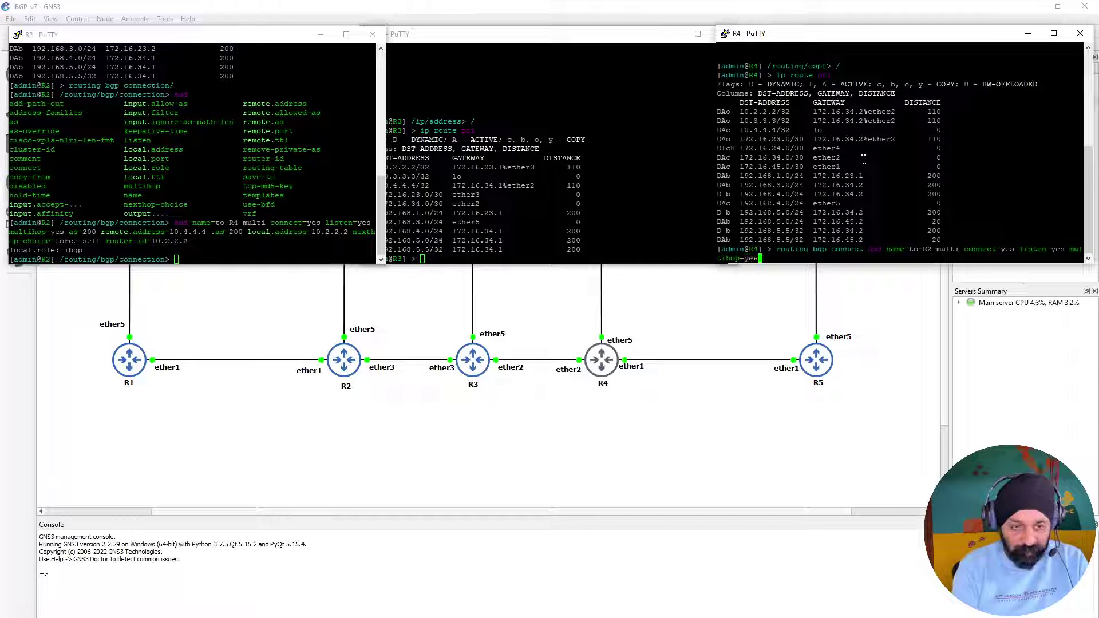
type("as=200")
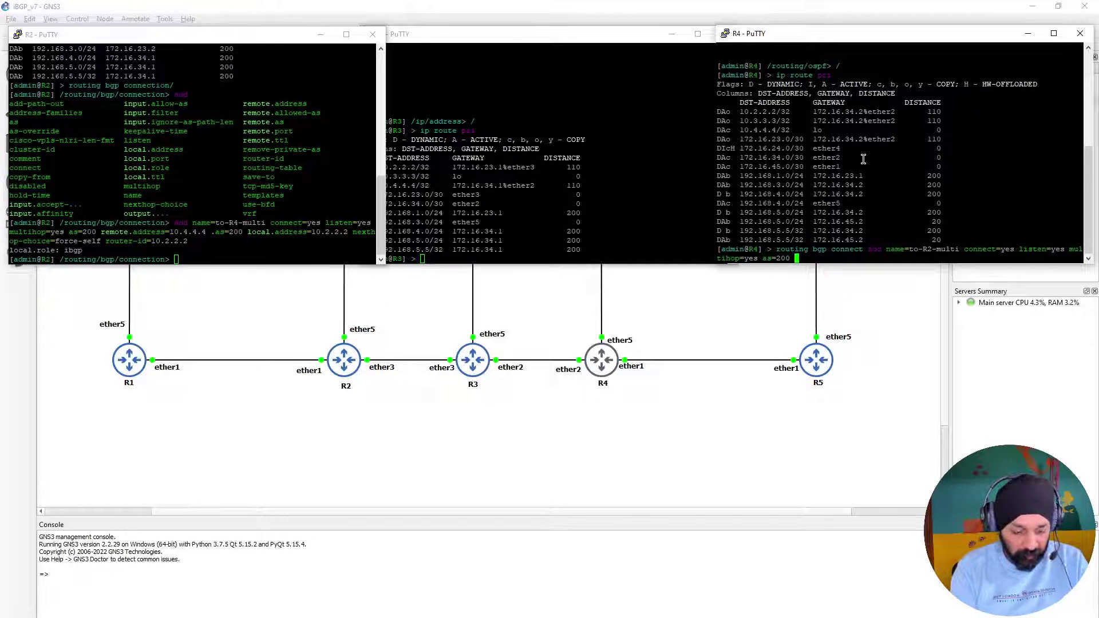
type(" remote.a")
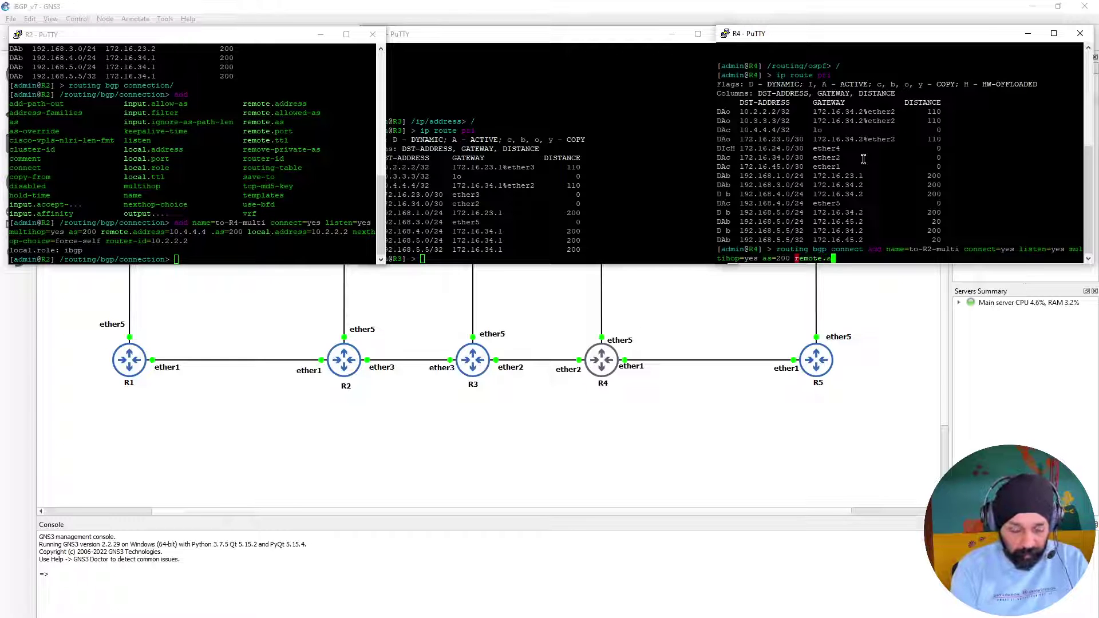
type("ddress=10.21.")
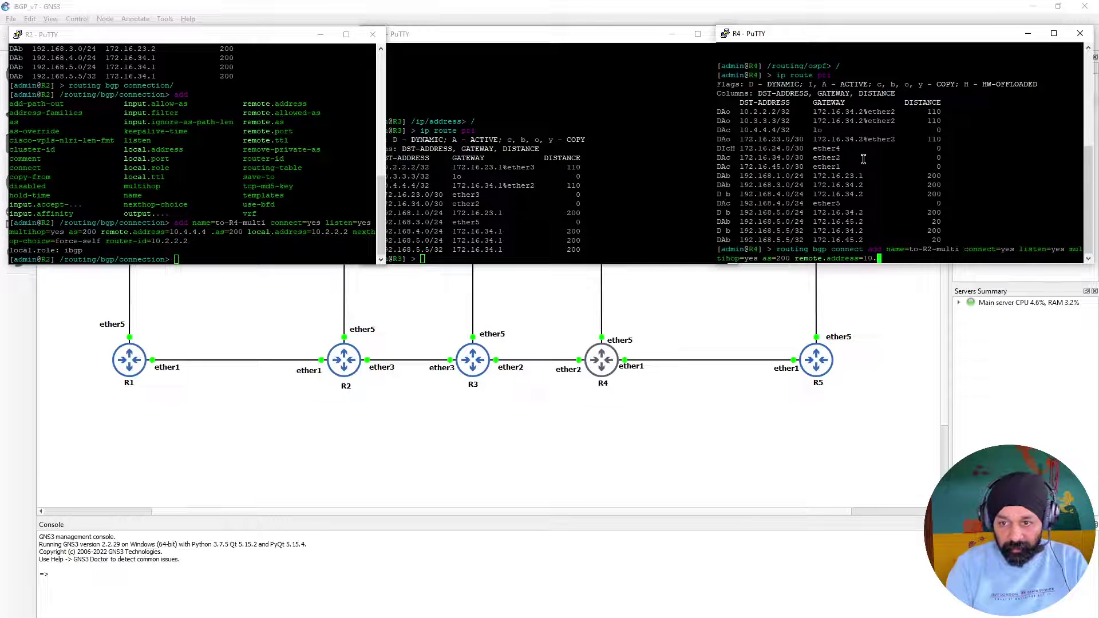
key("BackSpace")
key("BackSpace")
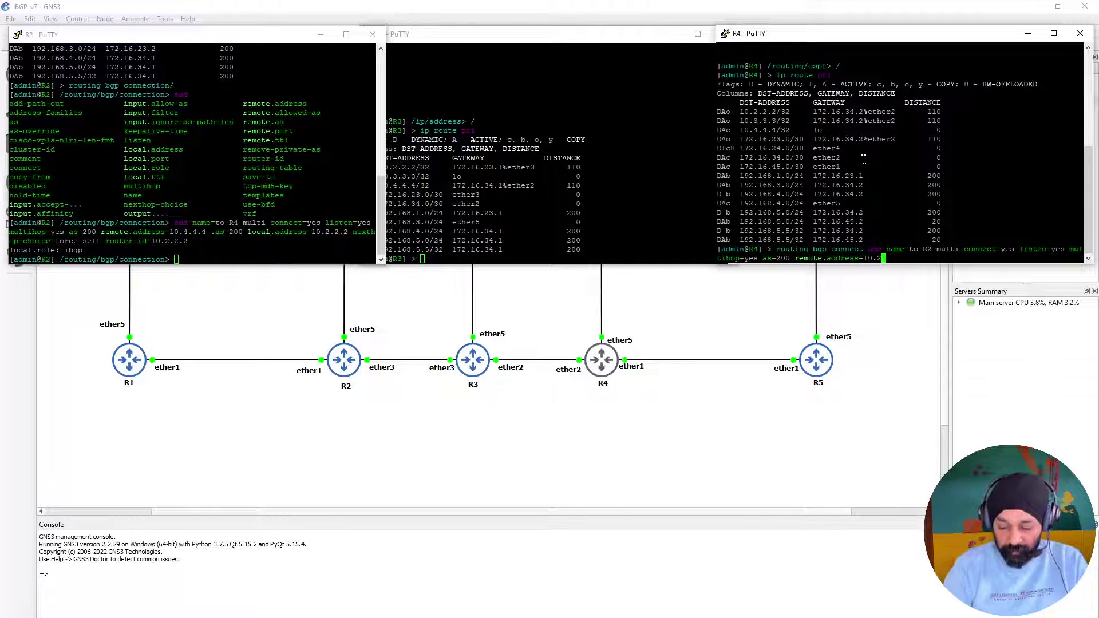
type(".2.2 ")
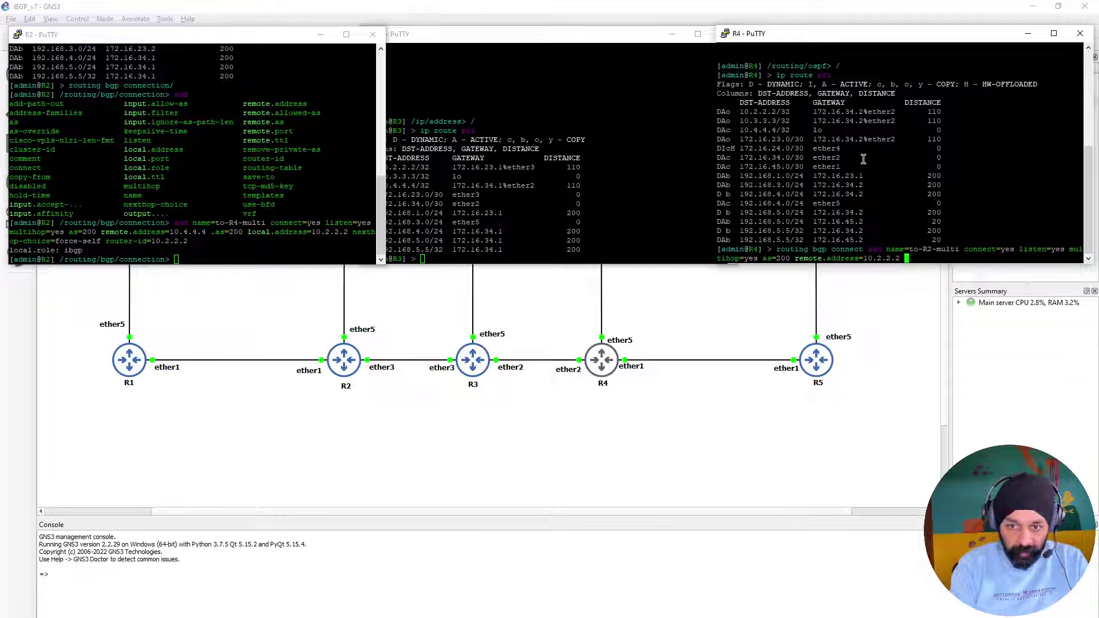
type(".as")
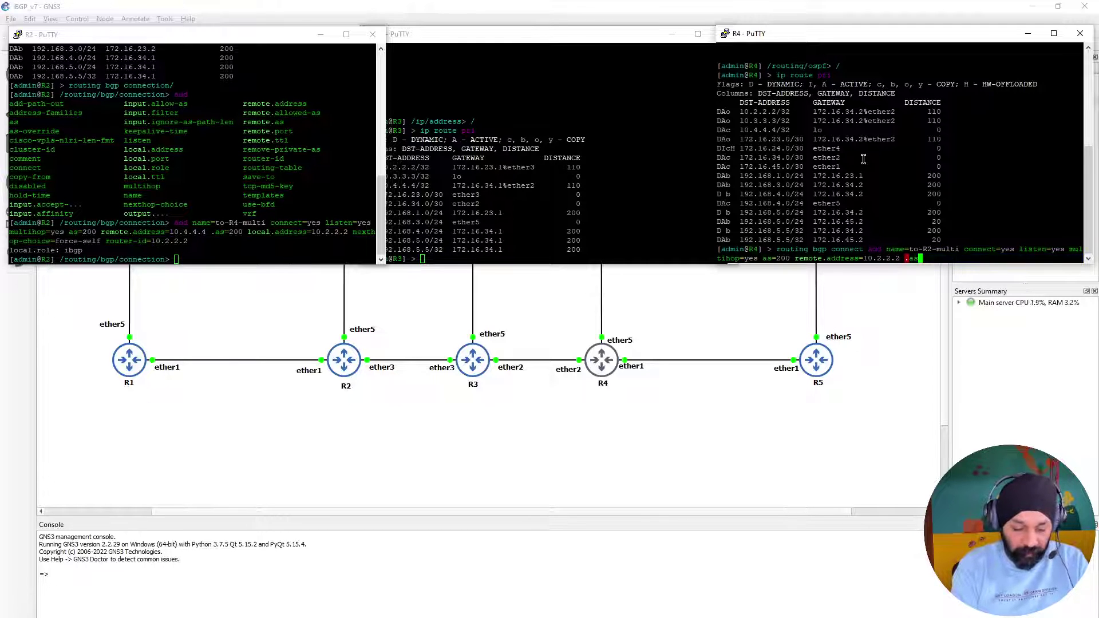
type("=200 lo")
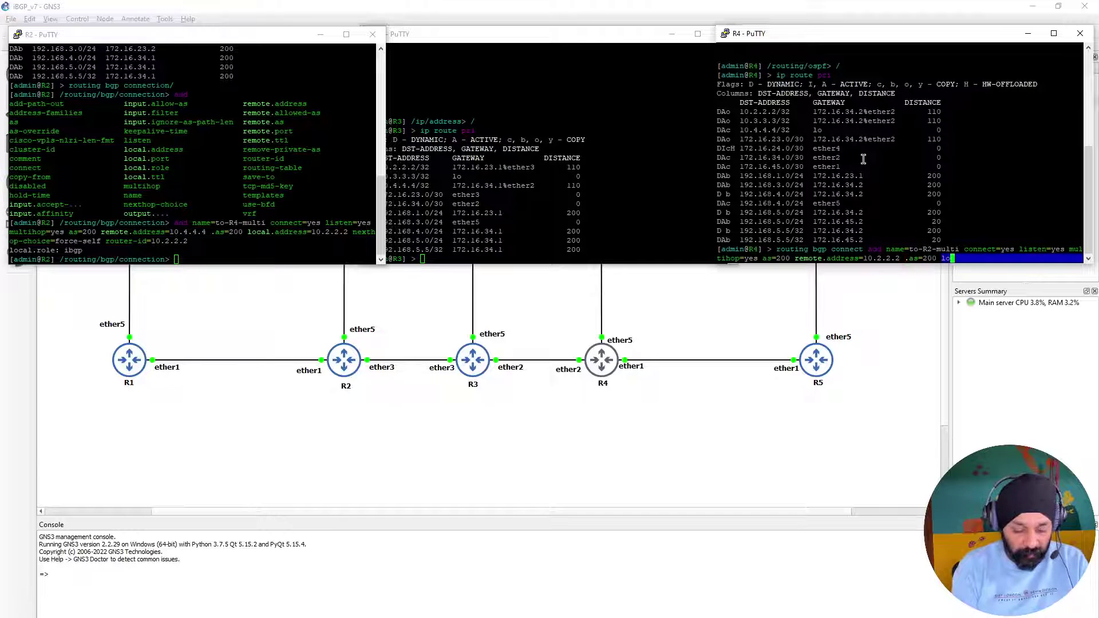
type("cal.address=")
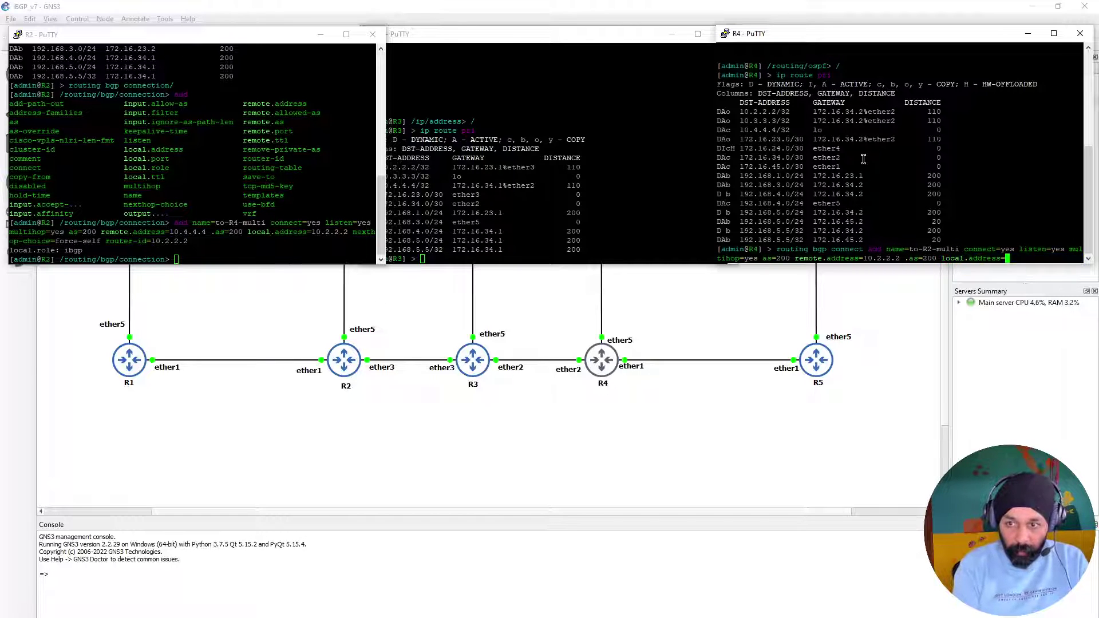
type("10.4")
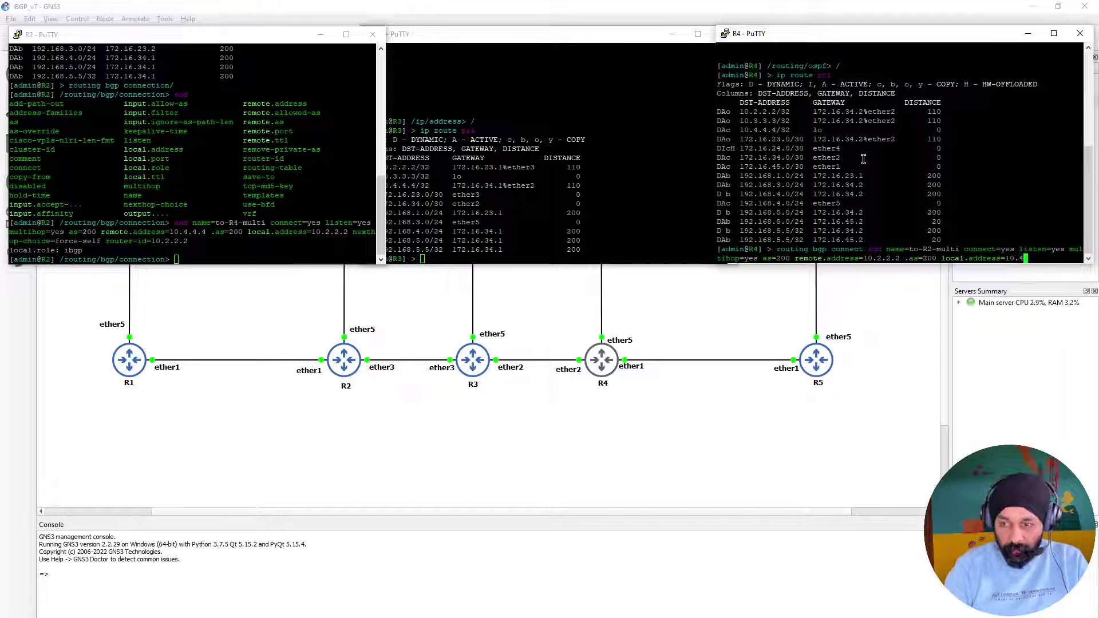
type(".4.4")
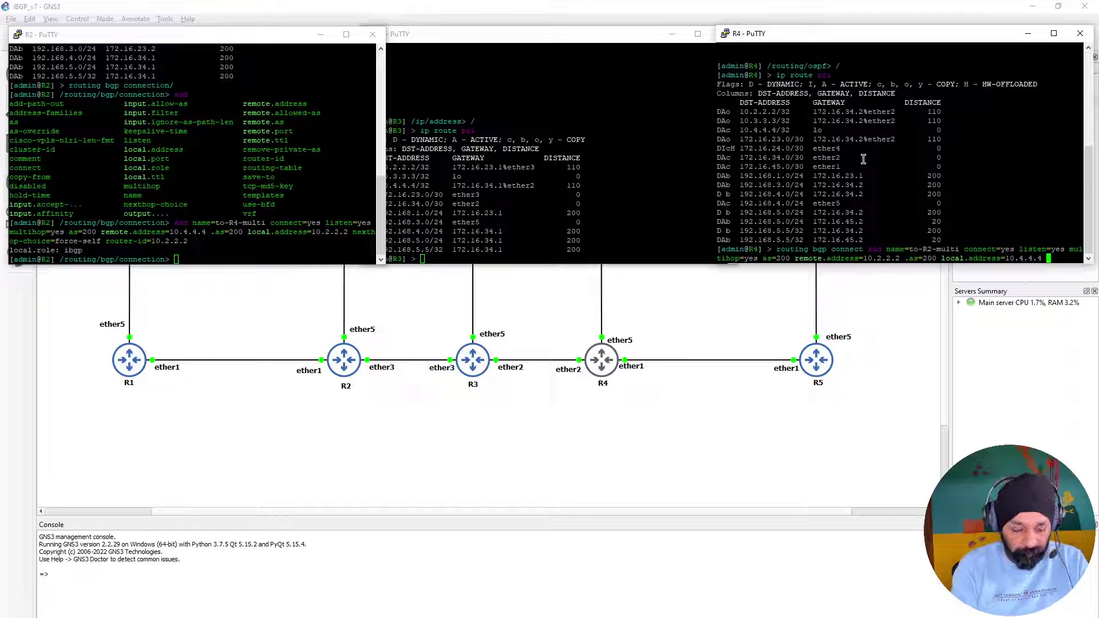
type(" ne")
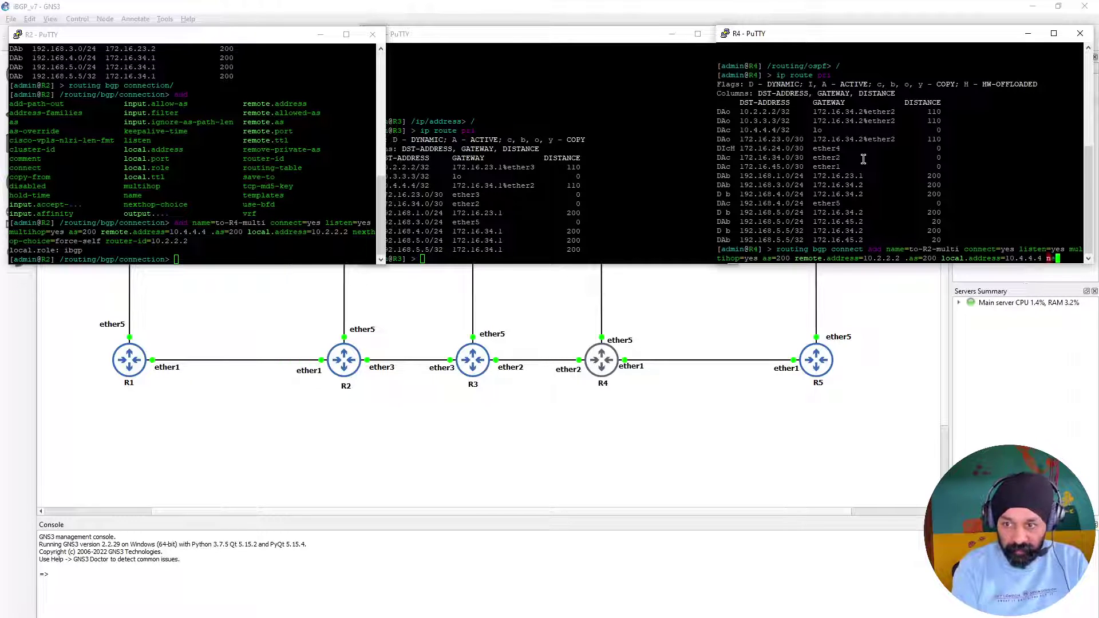
key("Tab")
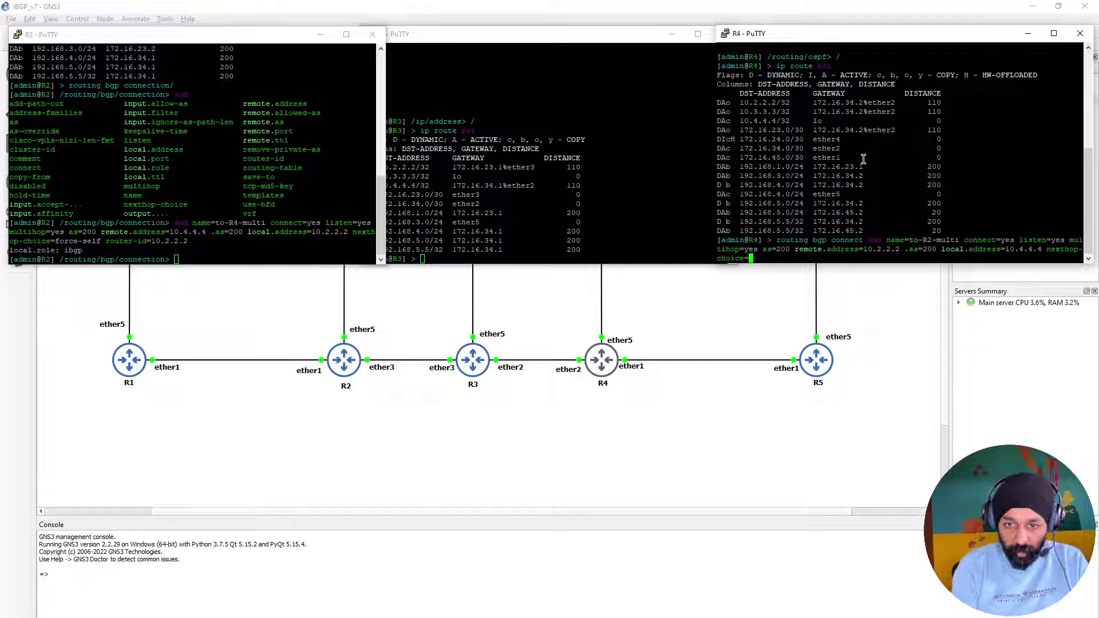
type("fo")
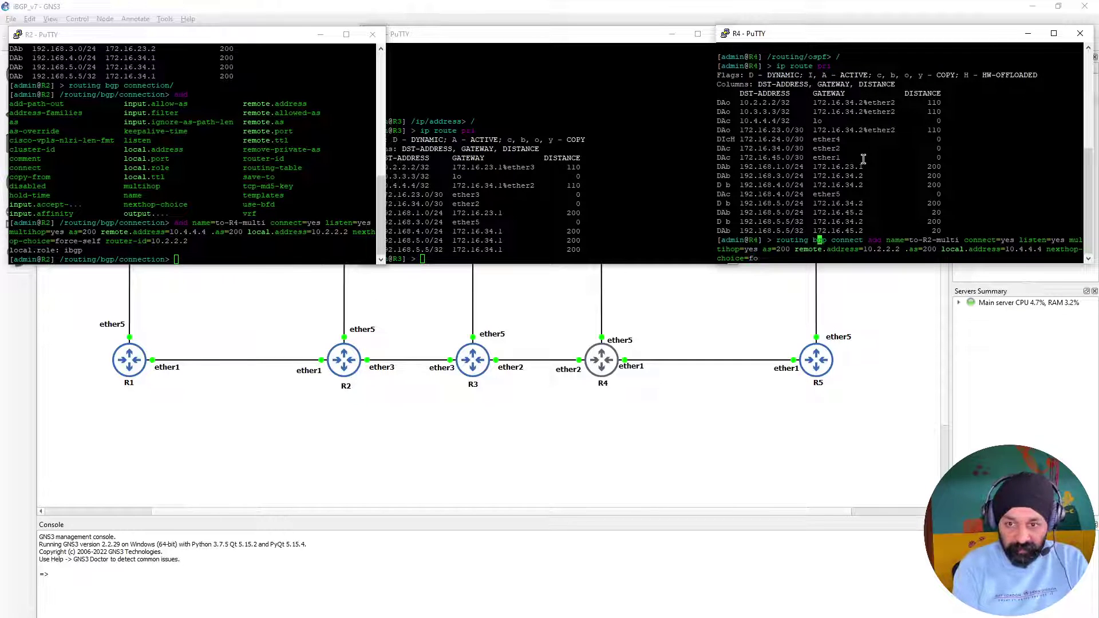
key("Tab")
type("r")
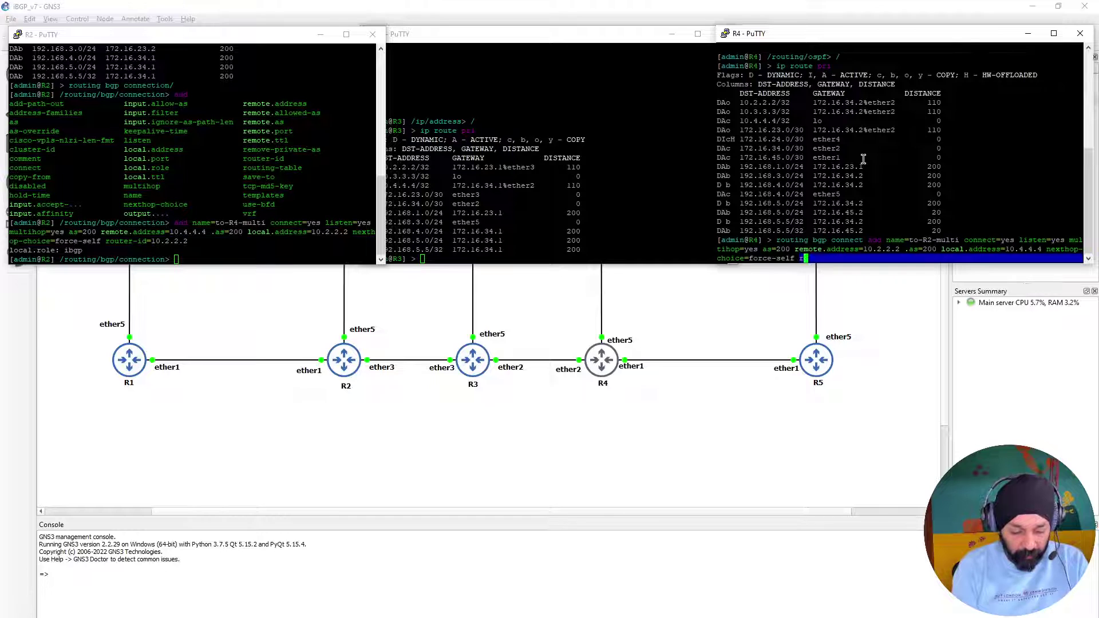
type("outer-id=10.4.4.4")
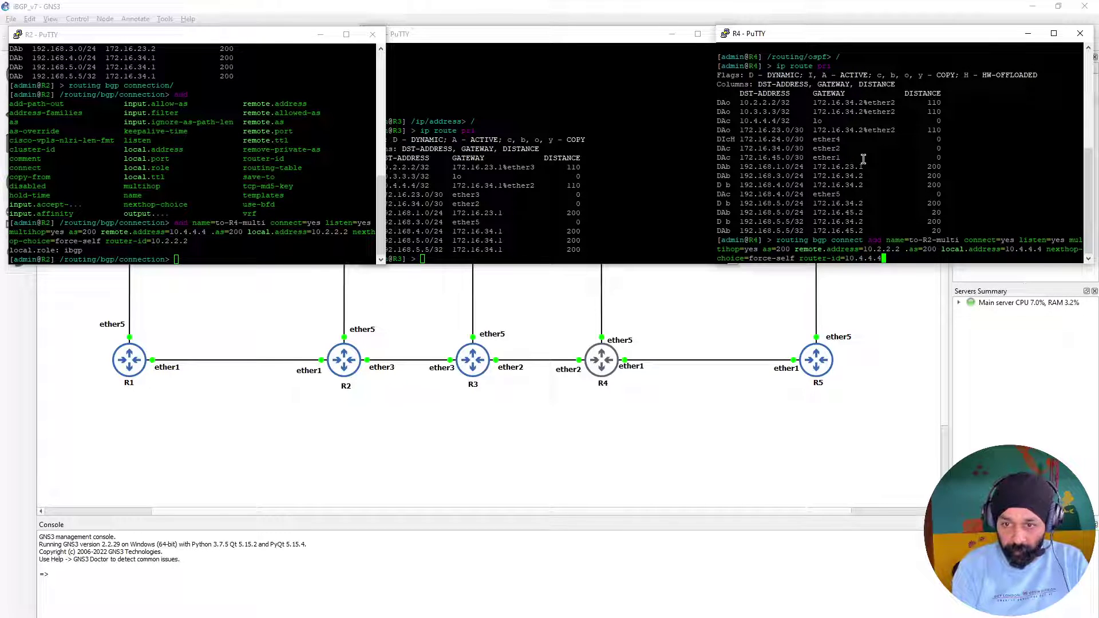
type(" local.")
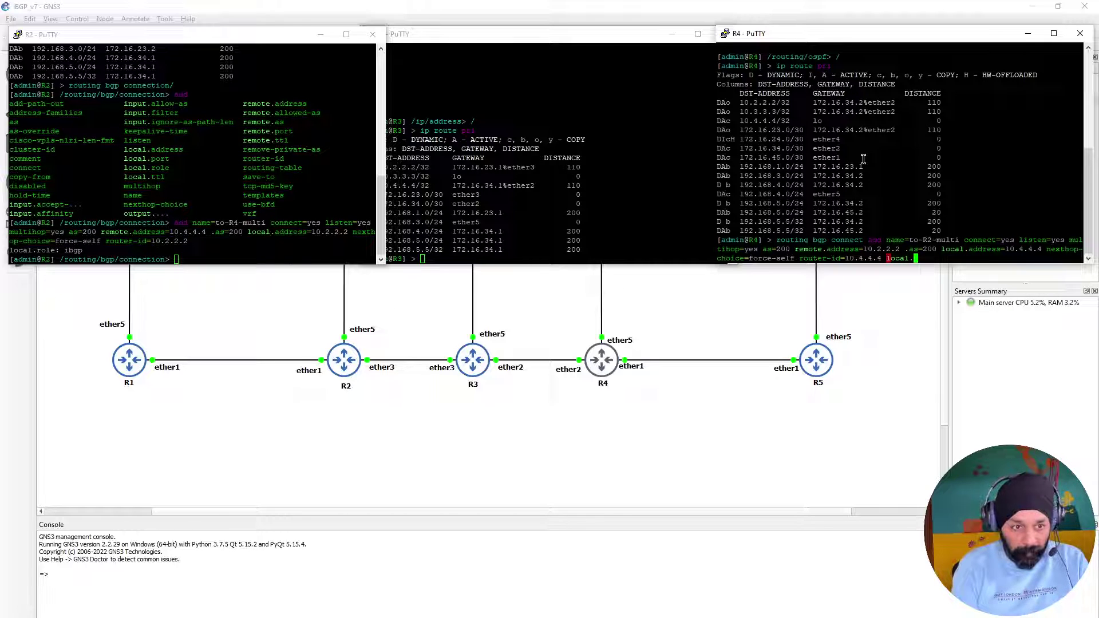
type("role=")
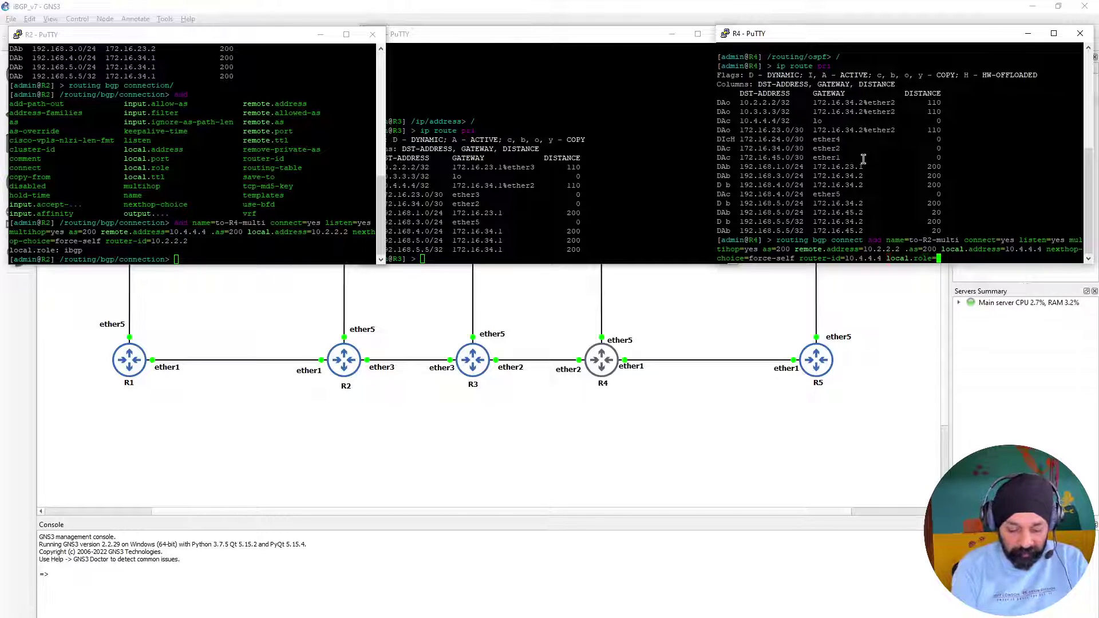
type("ibgp")
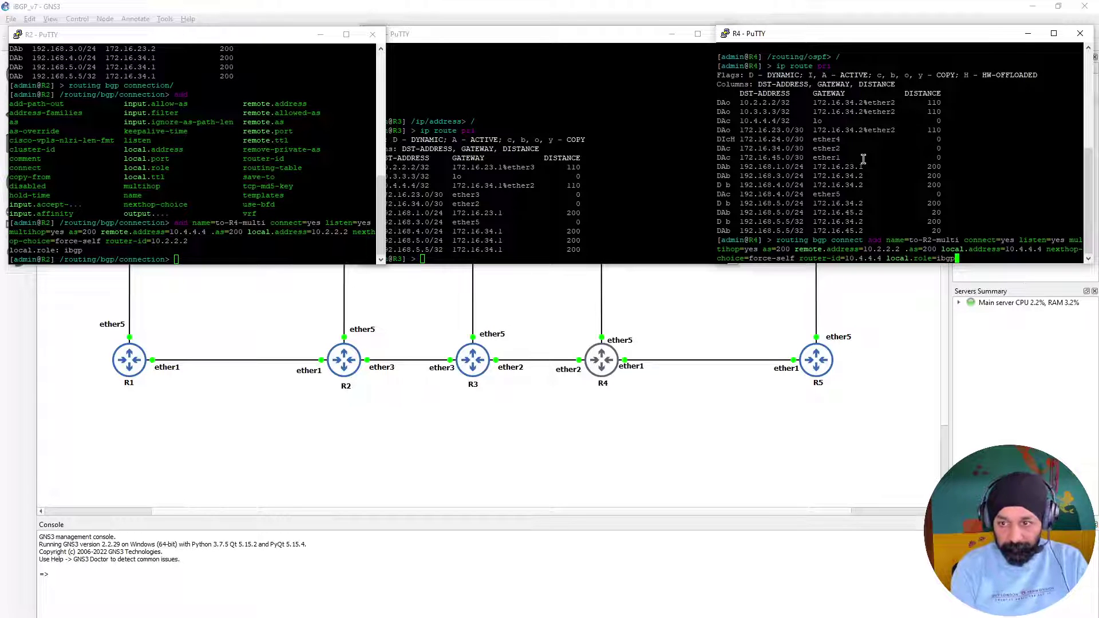
key("Return")
key("Return")
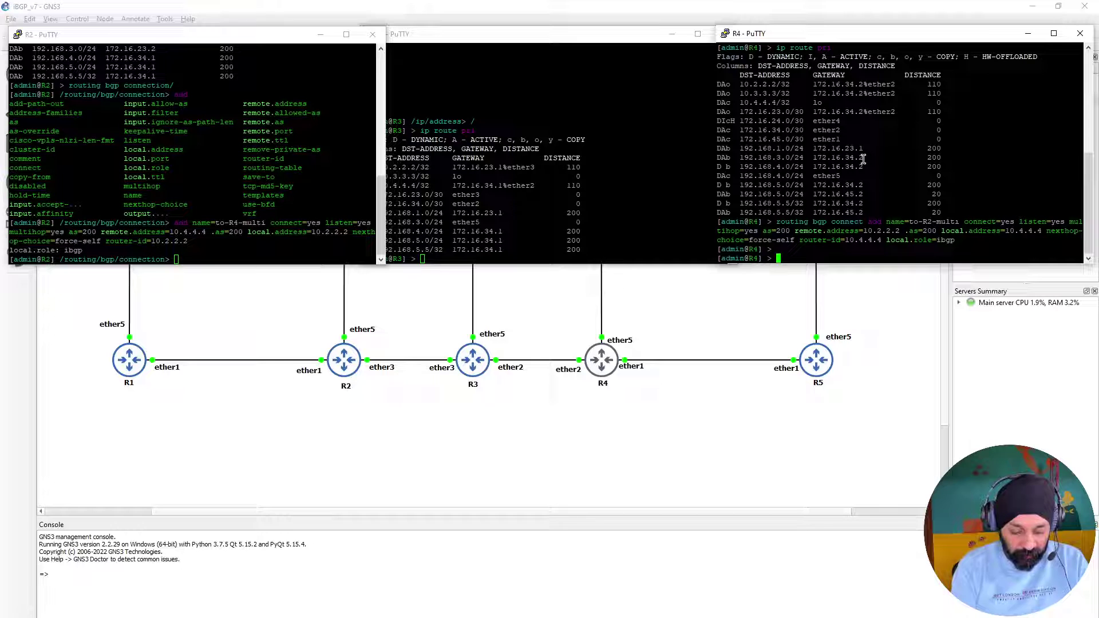
Print R4's BGP sessions and highlight the session to 10.2.2.2.
type("r")
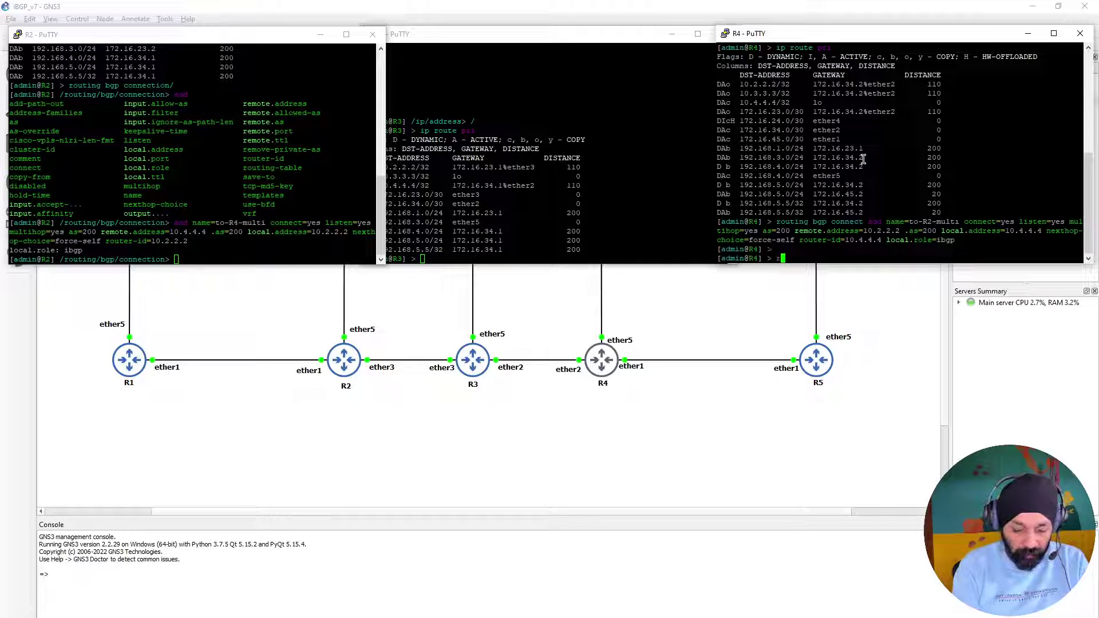
type("ou bgp se")
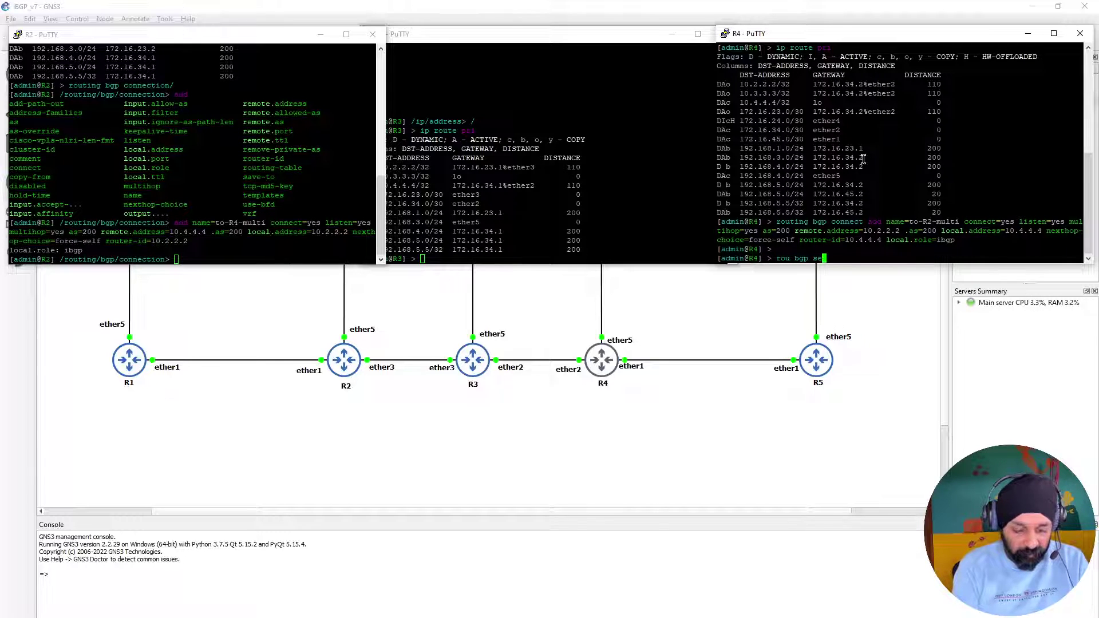
type("ssion pr")
key("Return")
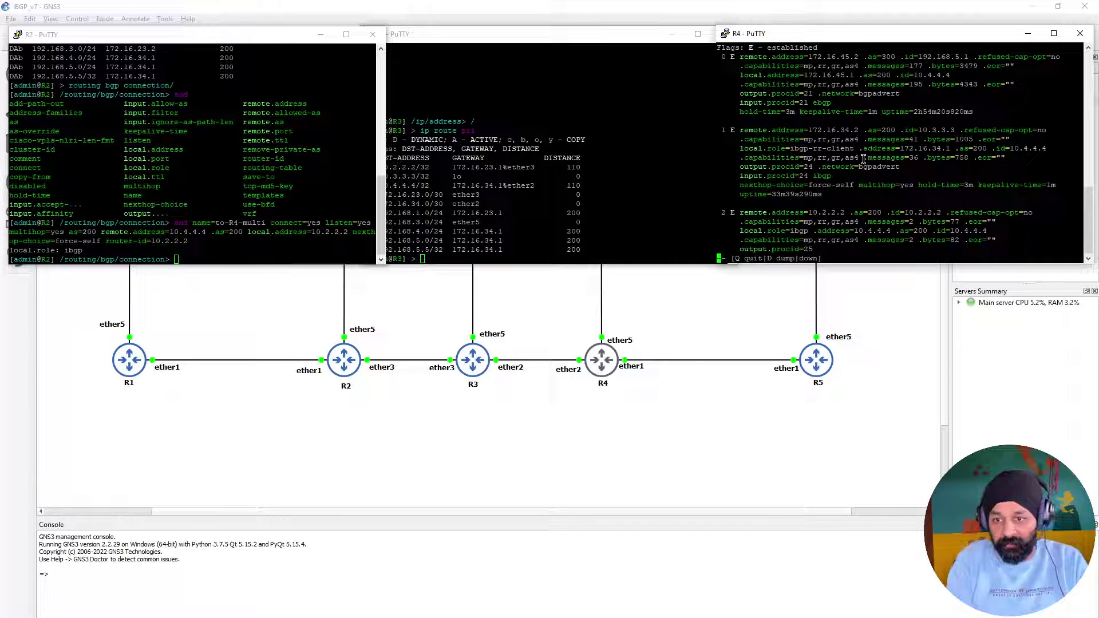
key("space")
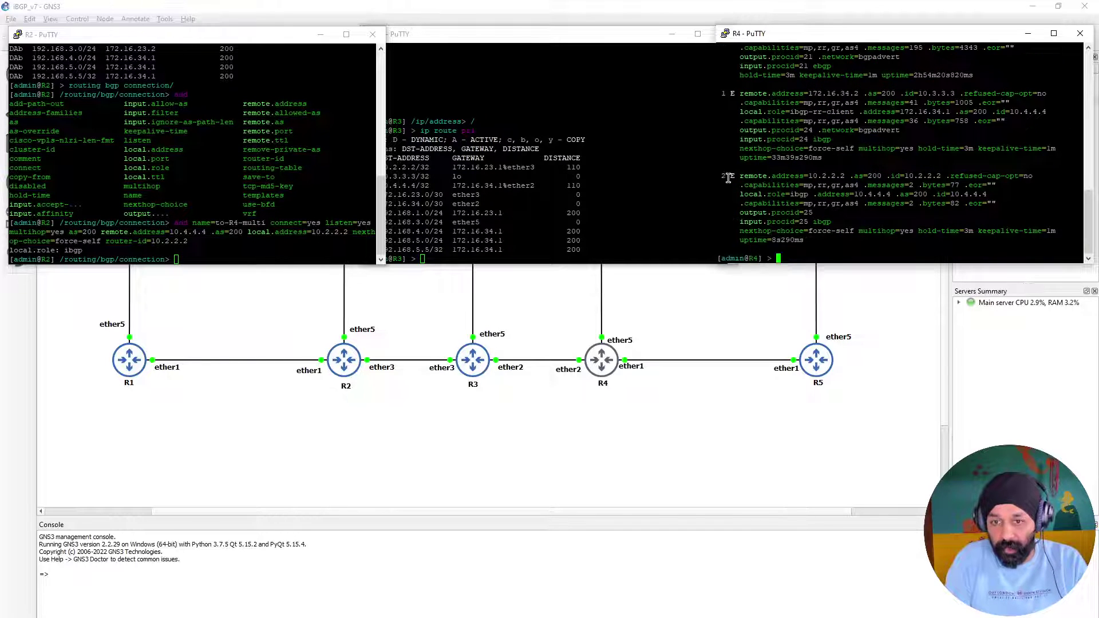
left_click_drag(727, 178, 826, 249)
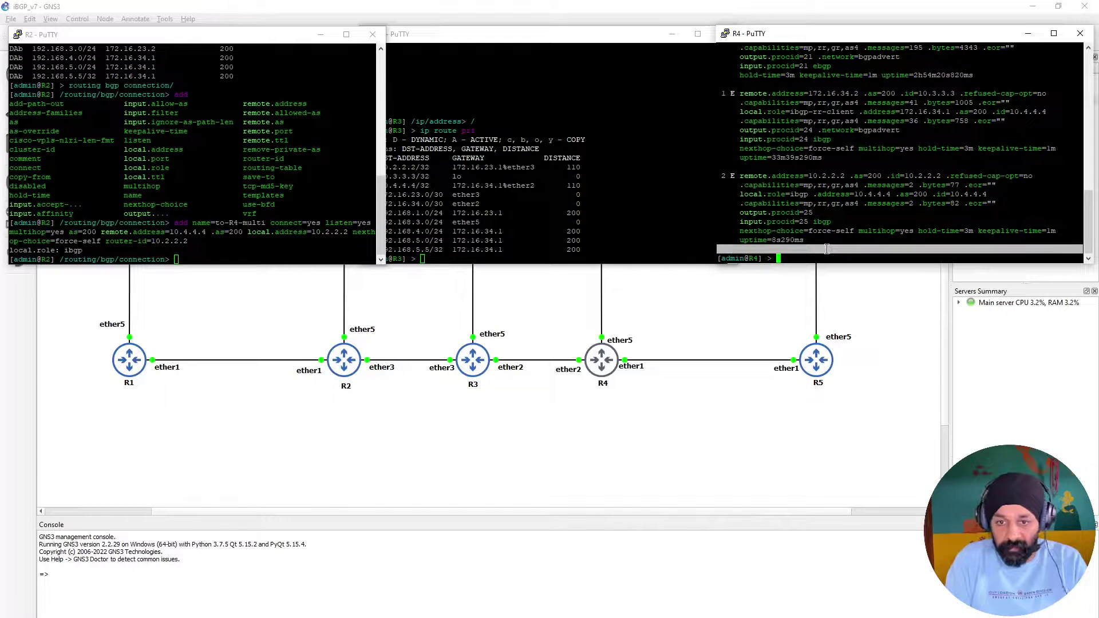
Print R4's route table and highlight 192.168.1.0/24 via 10.2.2.2.
type("/ip route pri")
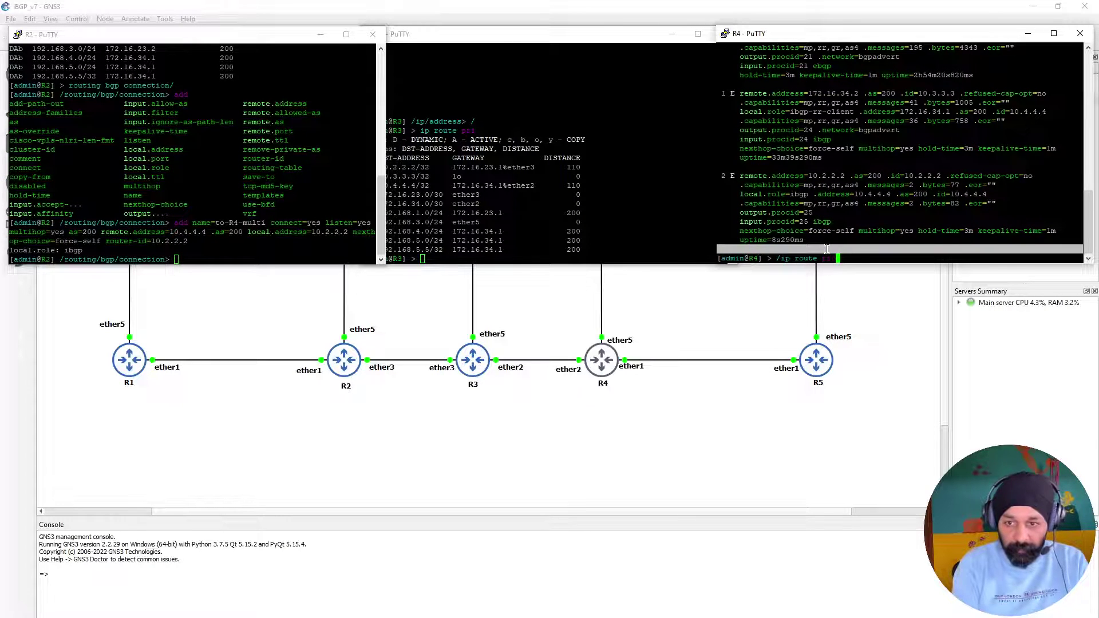
key("Return")
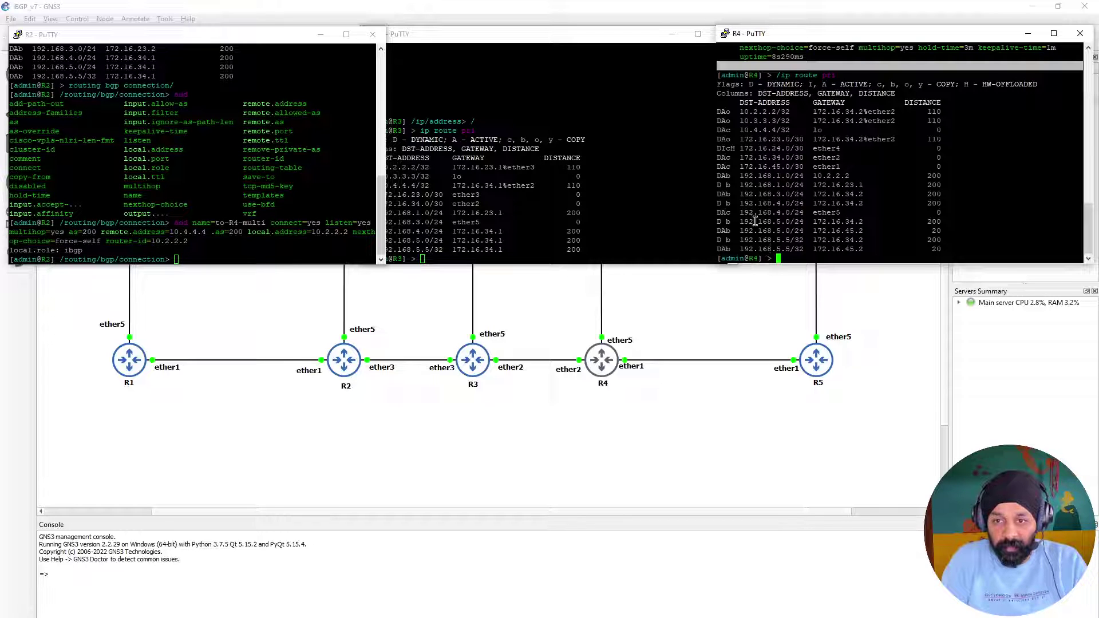
left_click_drag(716, 176, 947, 177)
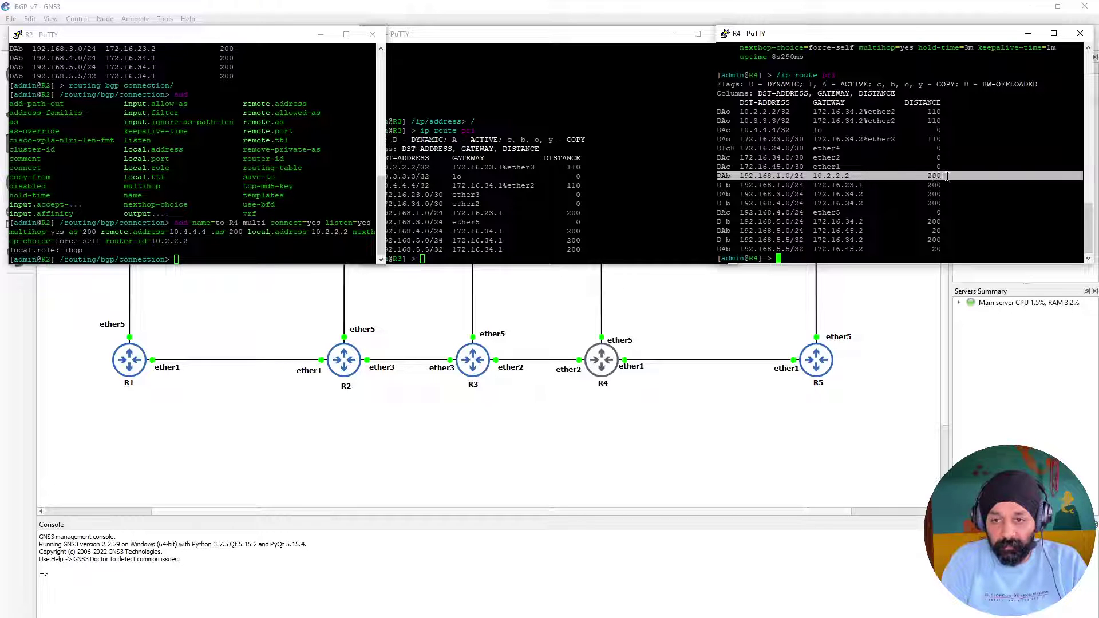
Print R2's route table, fixing a typo, and highlight 192.168.5.0/24 via 10.4.4.4.
left_click(332, 202)
type("/")
key("Return")
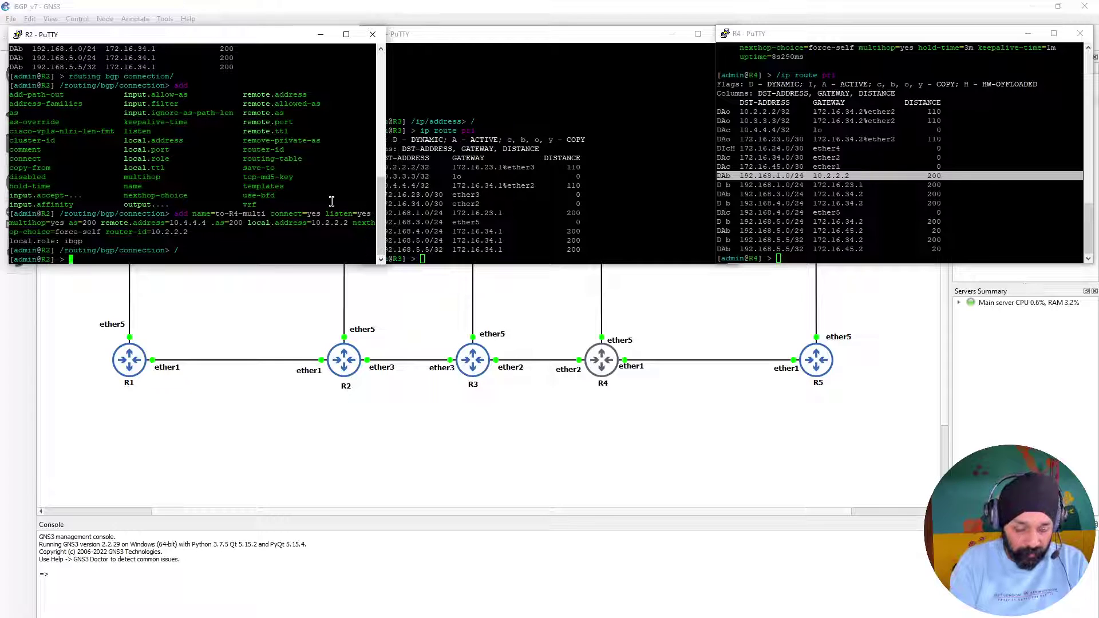
type("ip route pri")
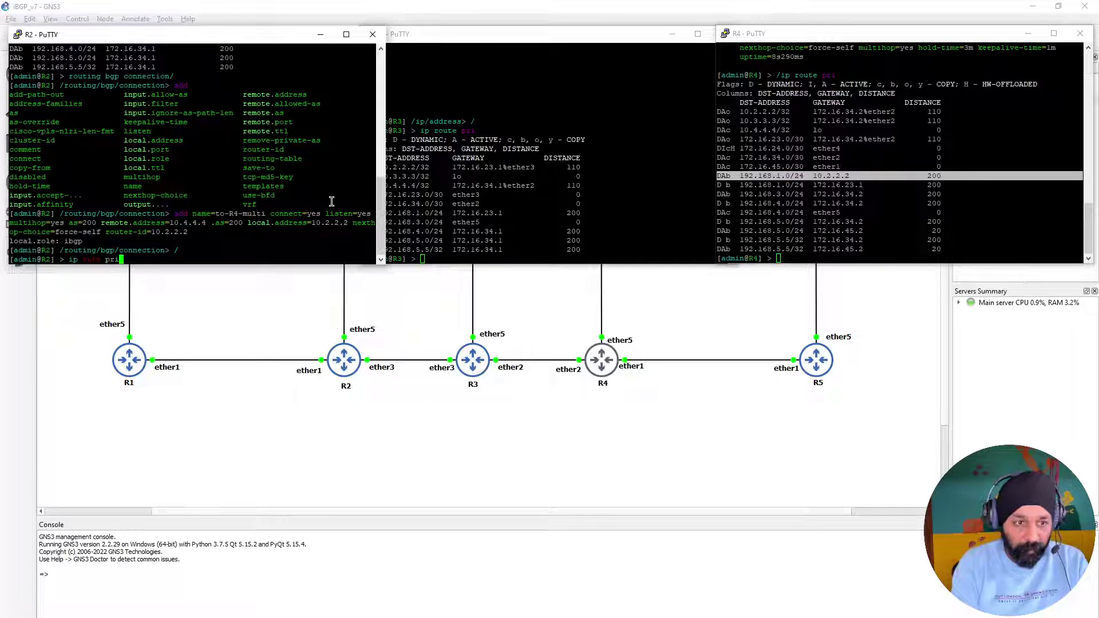
type("i")
key("Return")
key("Up")
key("BackSpace")
key("Return")
mouse_move(10, 241)
left_mouse_down()
mouse_move(243, 242)
mouse_move(134, 223)
mouse_move(14, 214)
mouse_move(15, 223)
left_mouse_up()
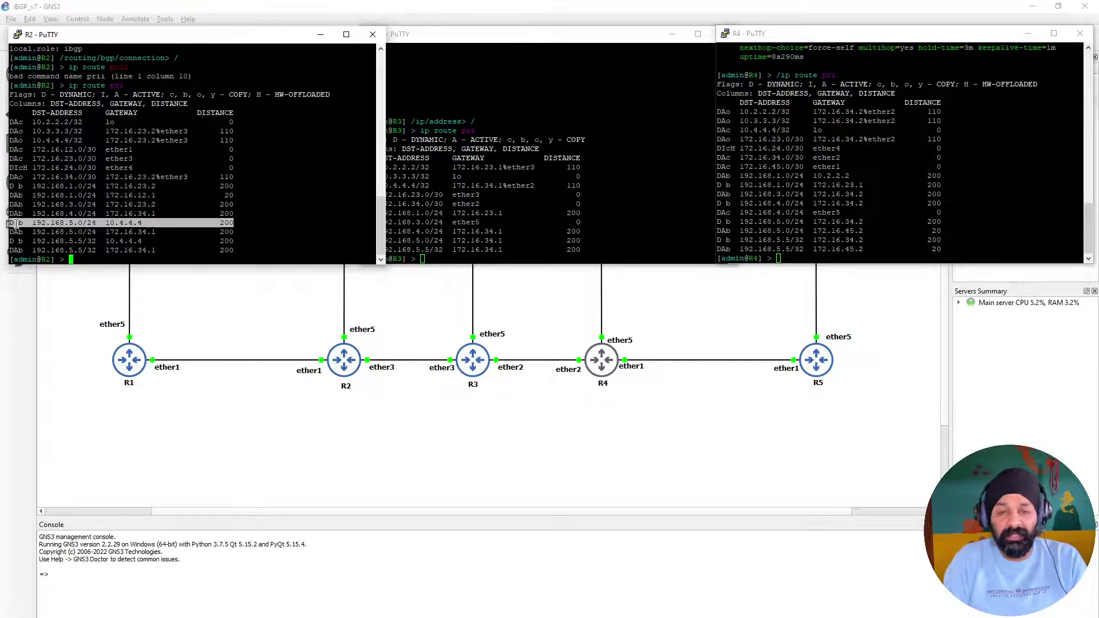